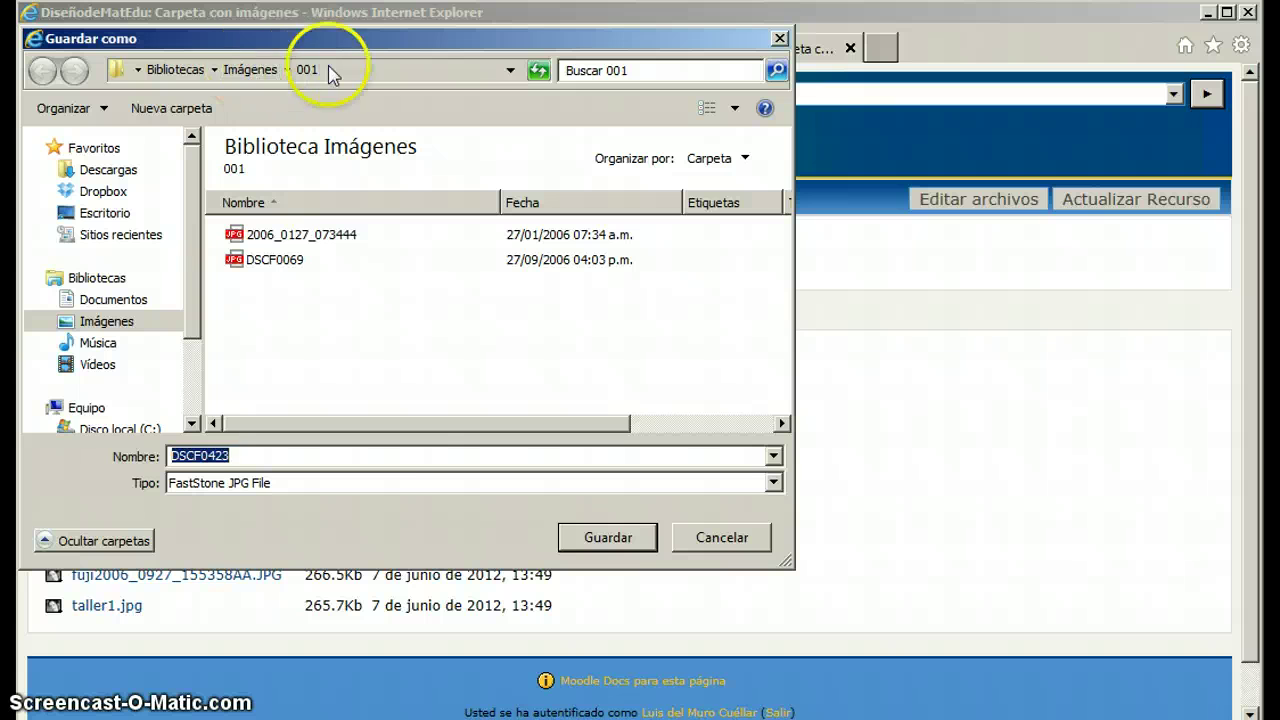
# - Save DSCF0423.JPG and educacion-ambiental.jpg from the course image list into the 001 folder of the Imágenes library
pyautogui.click(609, 540)
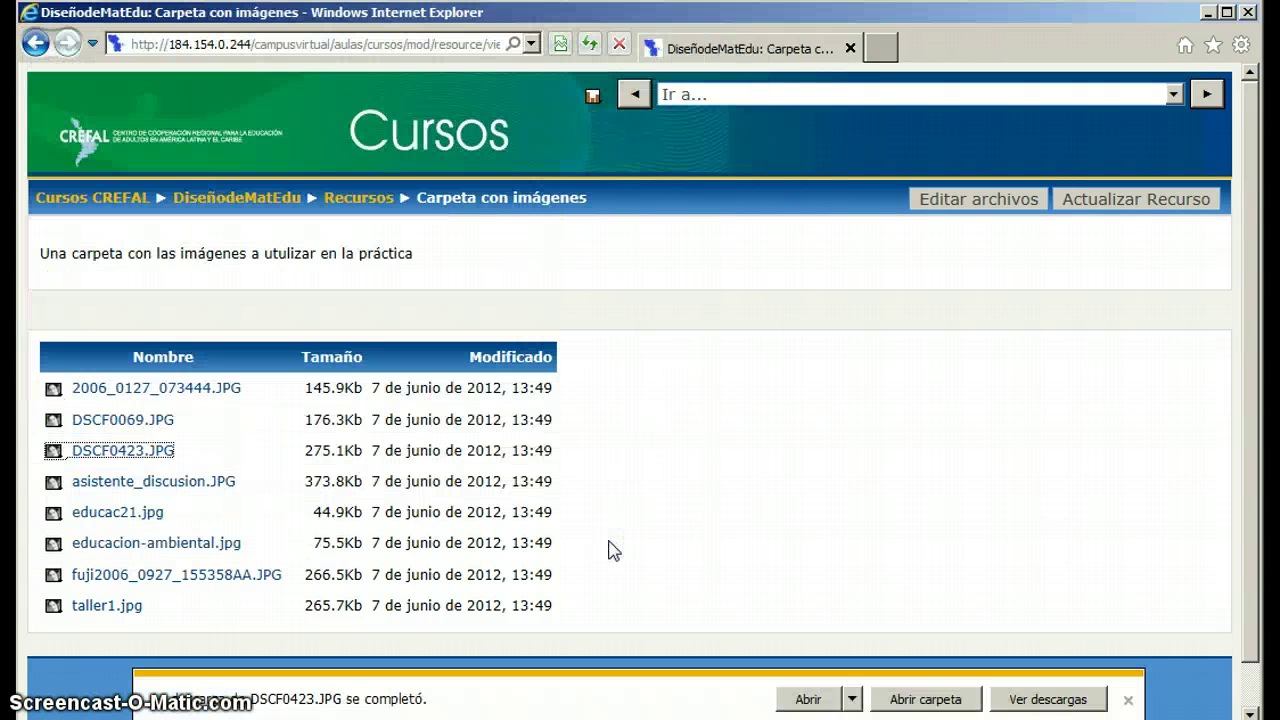
pyautogui.click(147, 548)
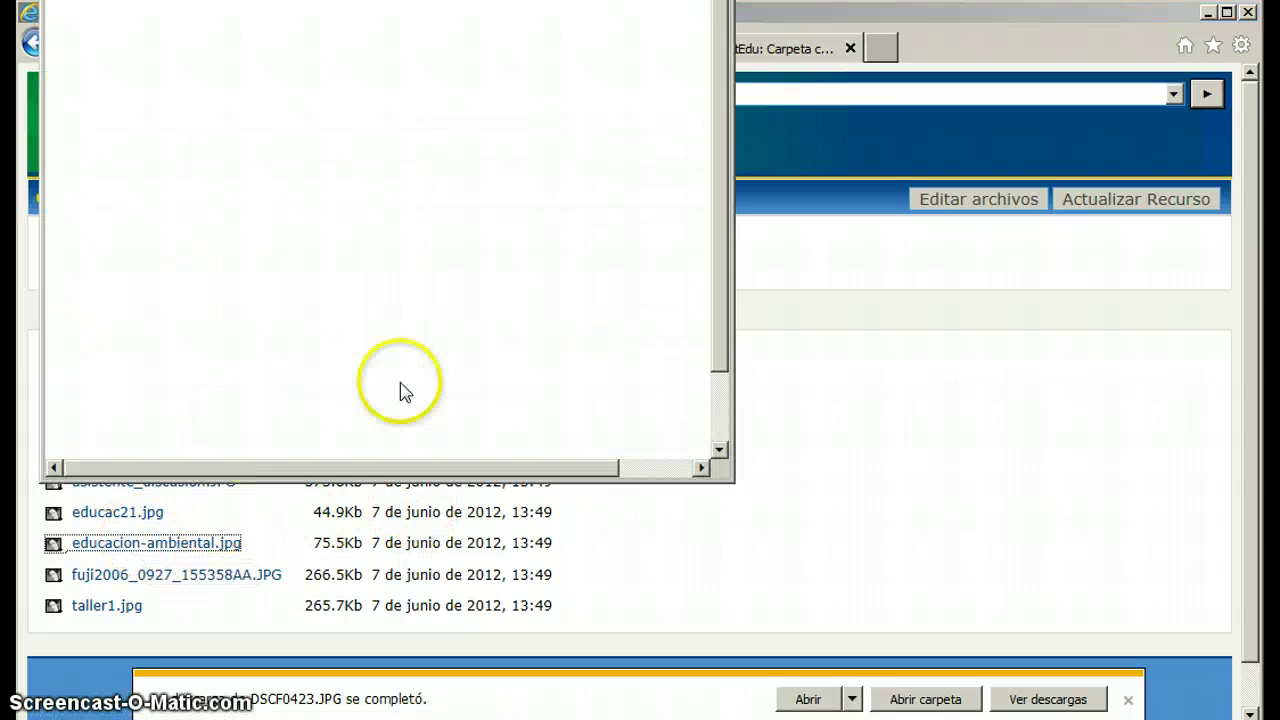
pyautogui.hotkey('alt', 'F4')
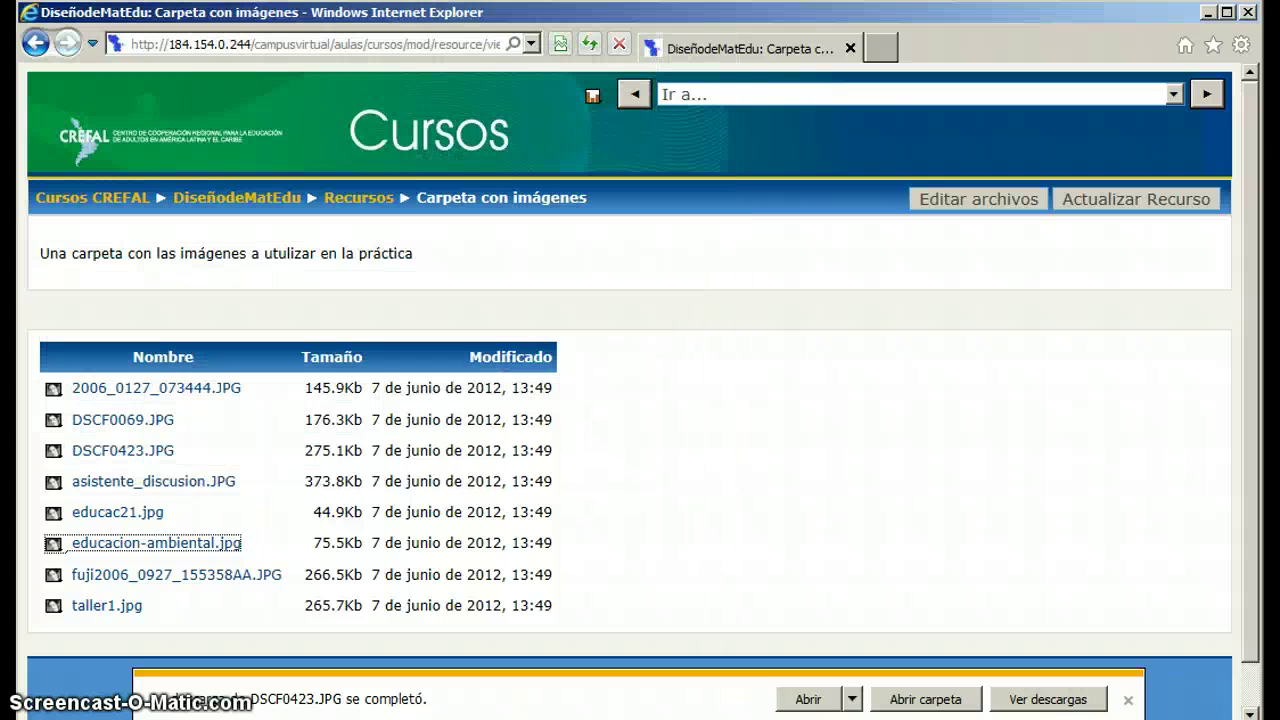
pyautogui.rightClick(175, 549)
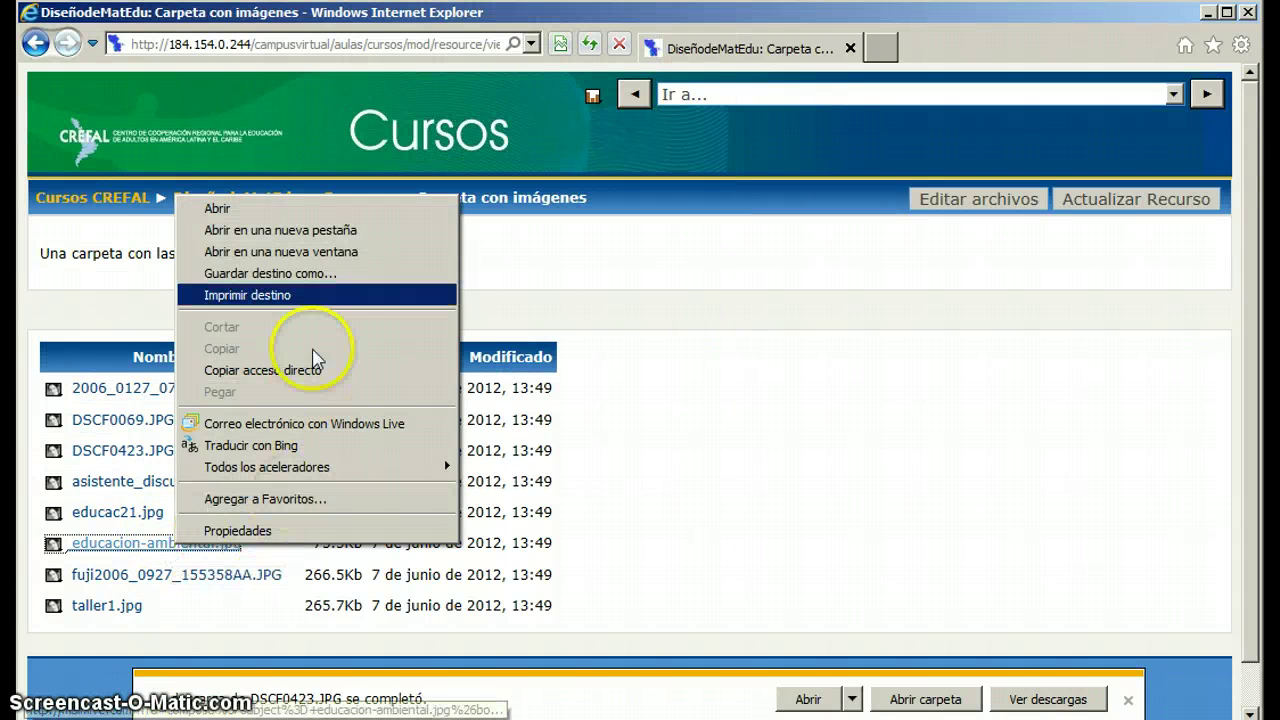
pyautogui.click(302, 273)
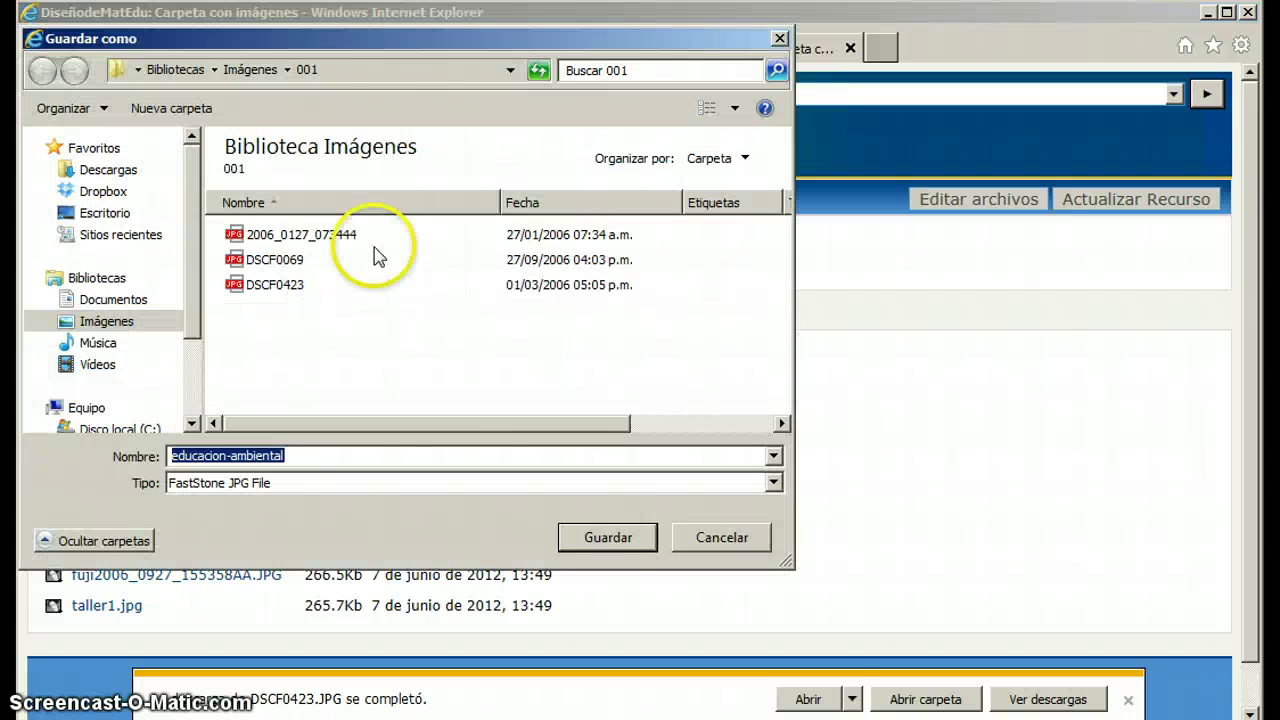
pyautogui.click(616, 539)
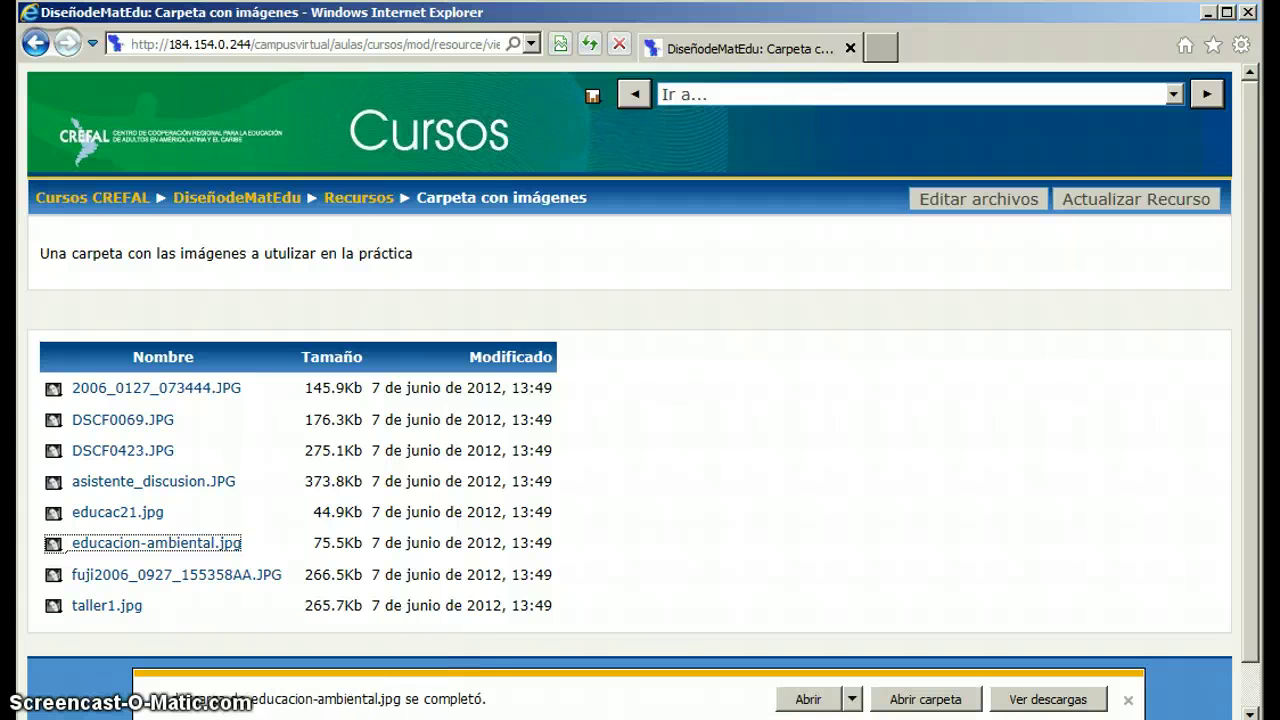
# - Switch to PhotoFiltre by launching it and enlarge its window to cover most of the screen
pyautogui.press('super')
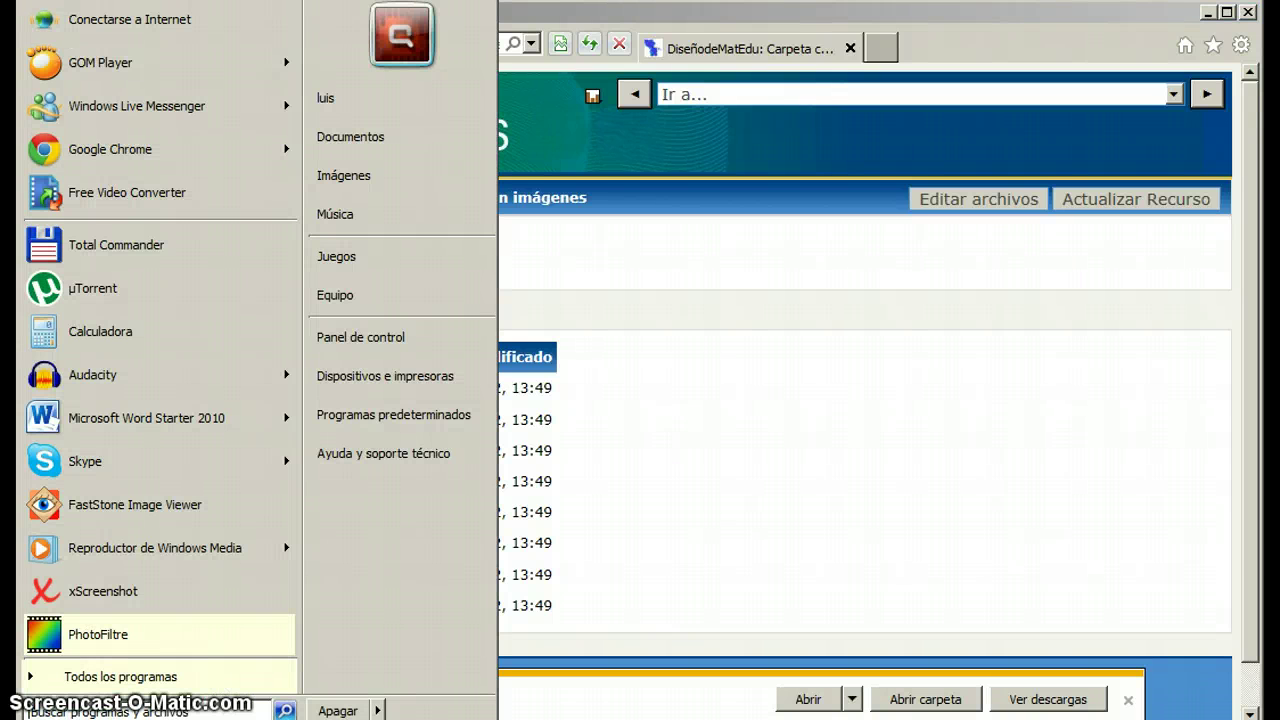
pyautogui.press('Return')
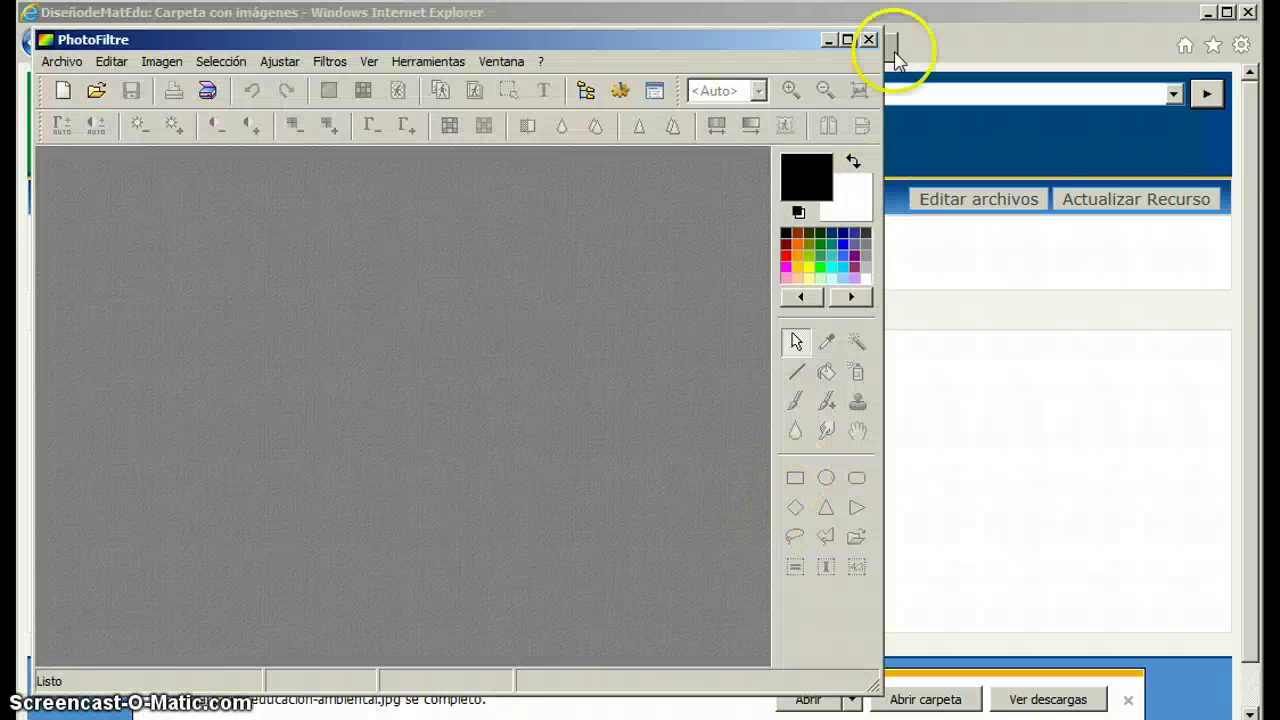
pyautogui.moveTo(886, 26); pyautogui.dragTo(1260, 10)
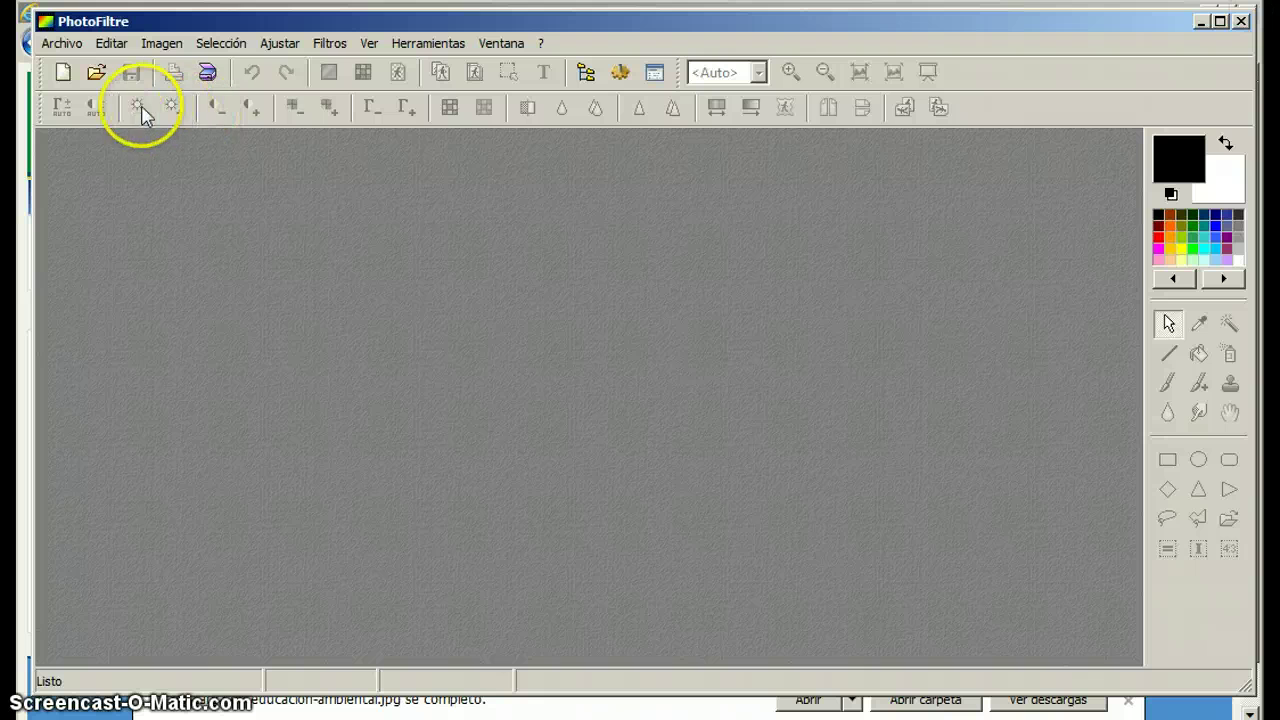
pyautogui.click(415, 43)
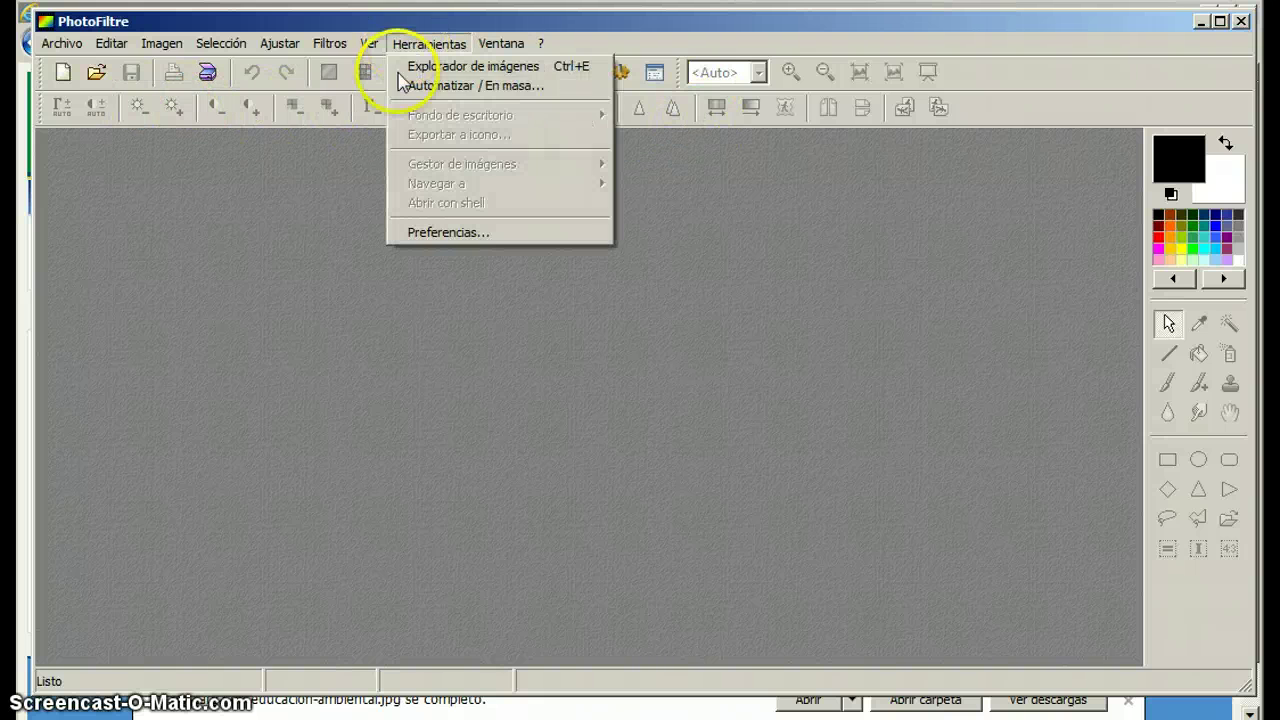
pyautogui.moveTo(280, 43)
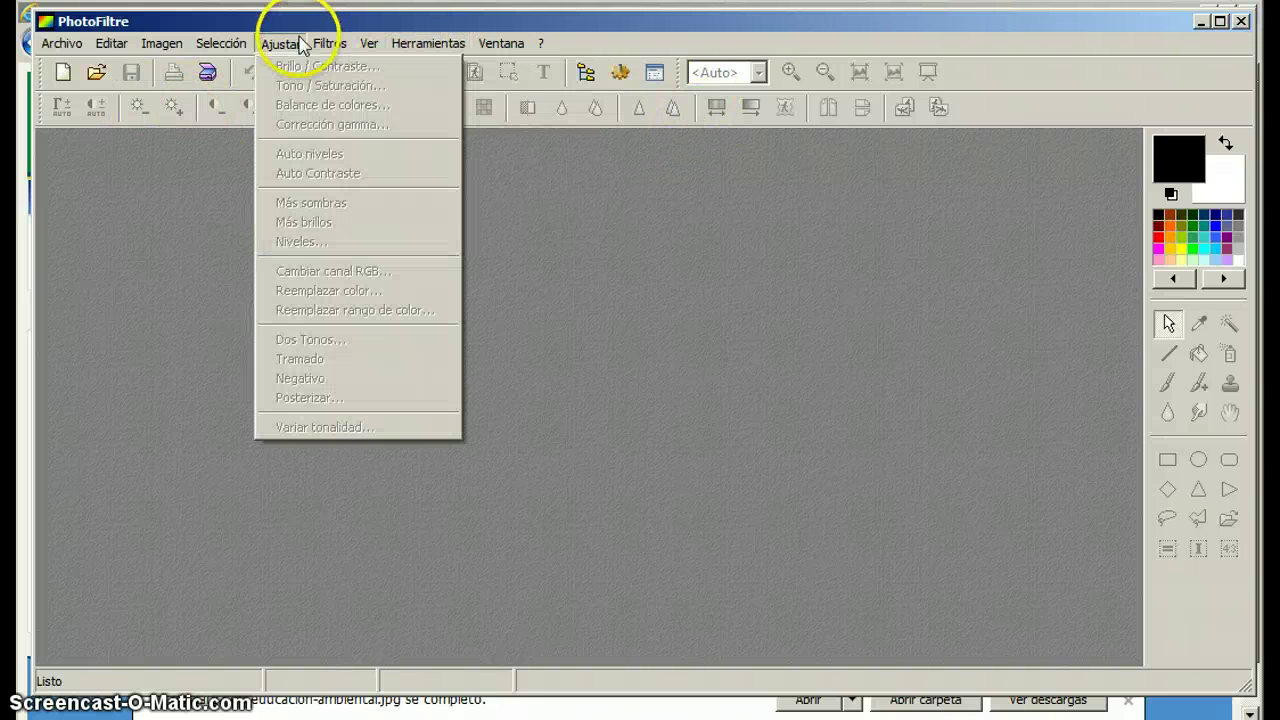
pyautogui.click(182, 335)
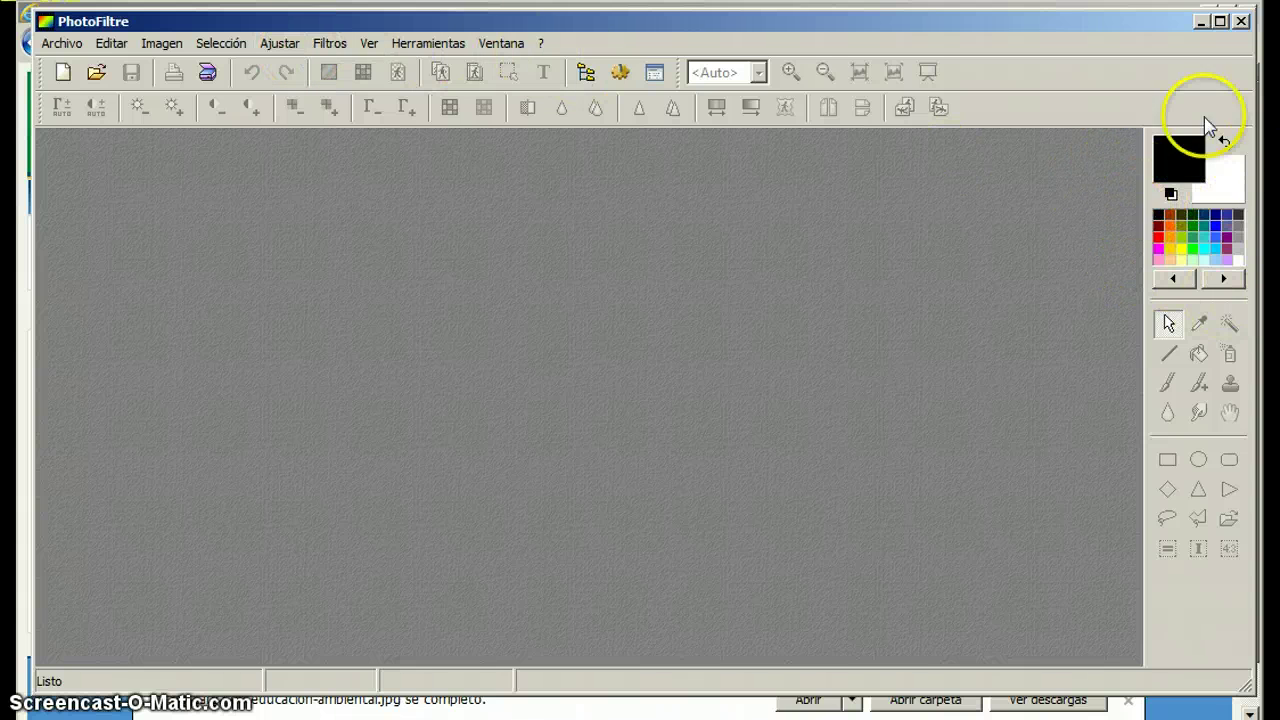
pyautogui.click(1168, 320)
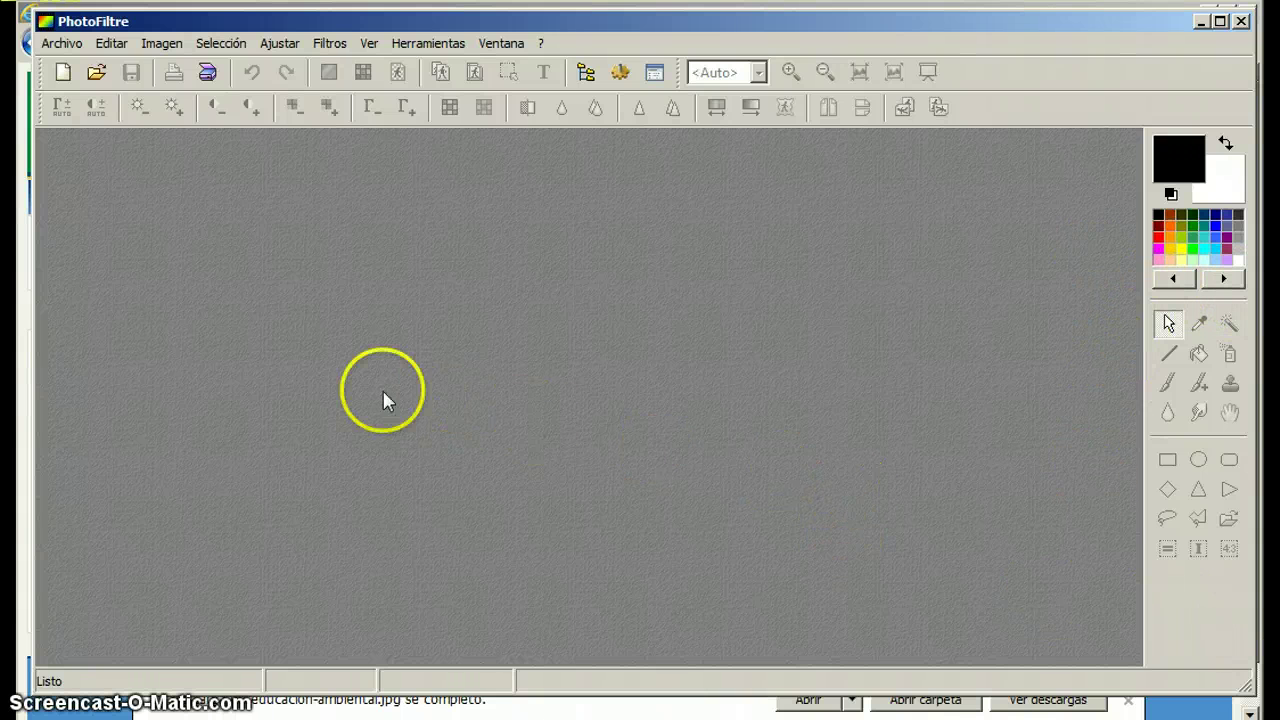
pyautogui.click(102, 78)
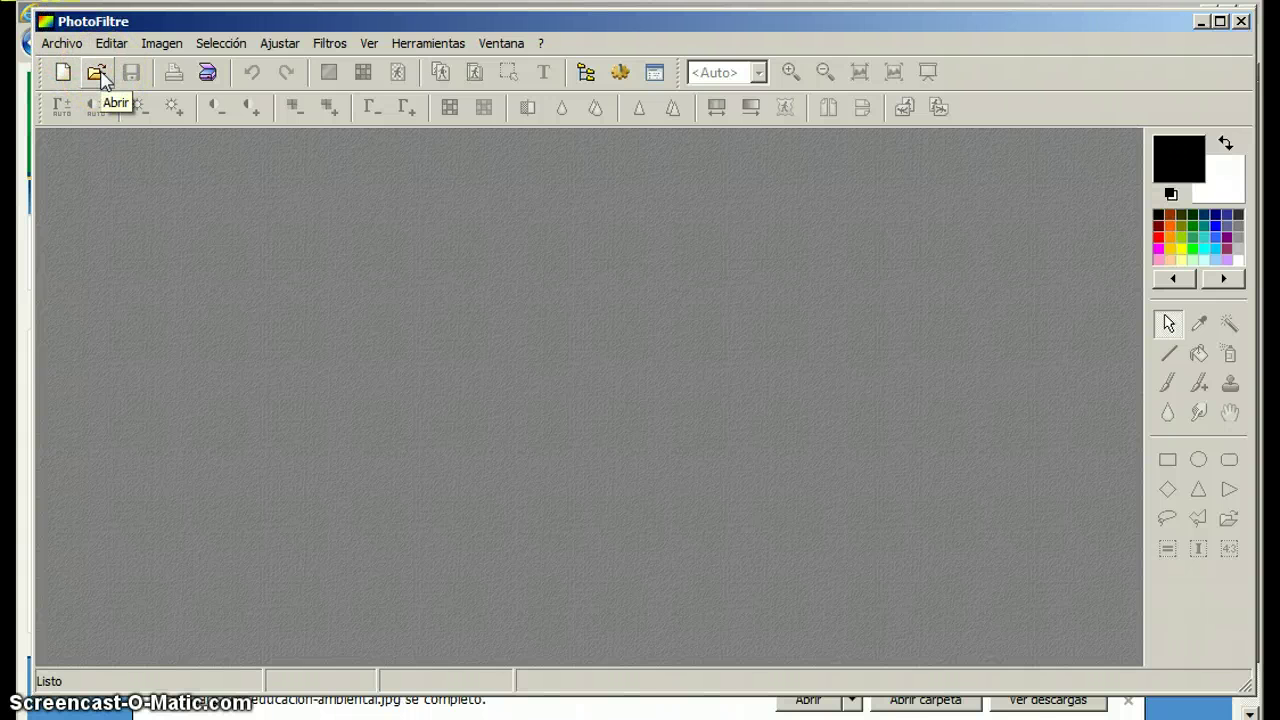
pyautogui.click(100, 76)
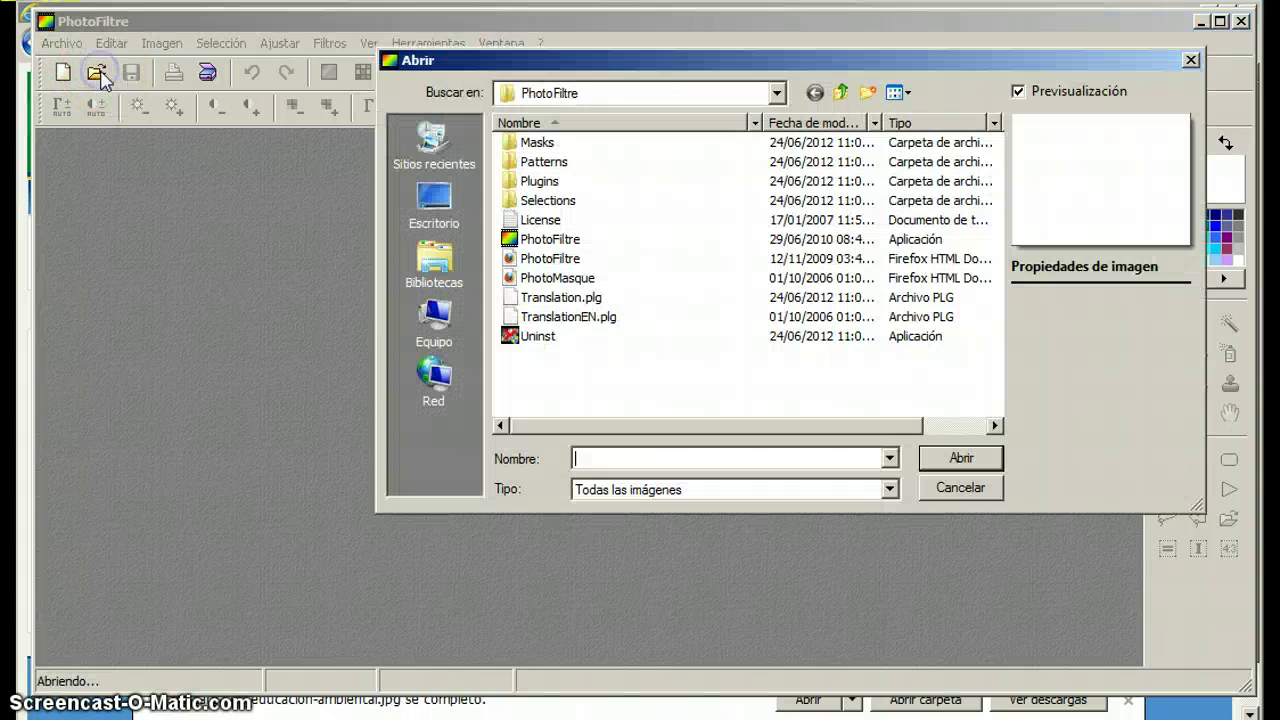
pyautogui.click(920, 487)
# - Start opening an image and browse to the 001 folder in the Imágenes library
pyautogui.click(61, 43)
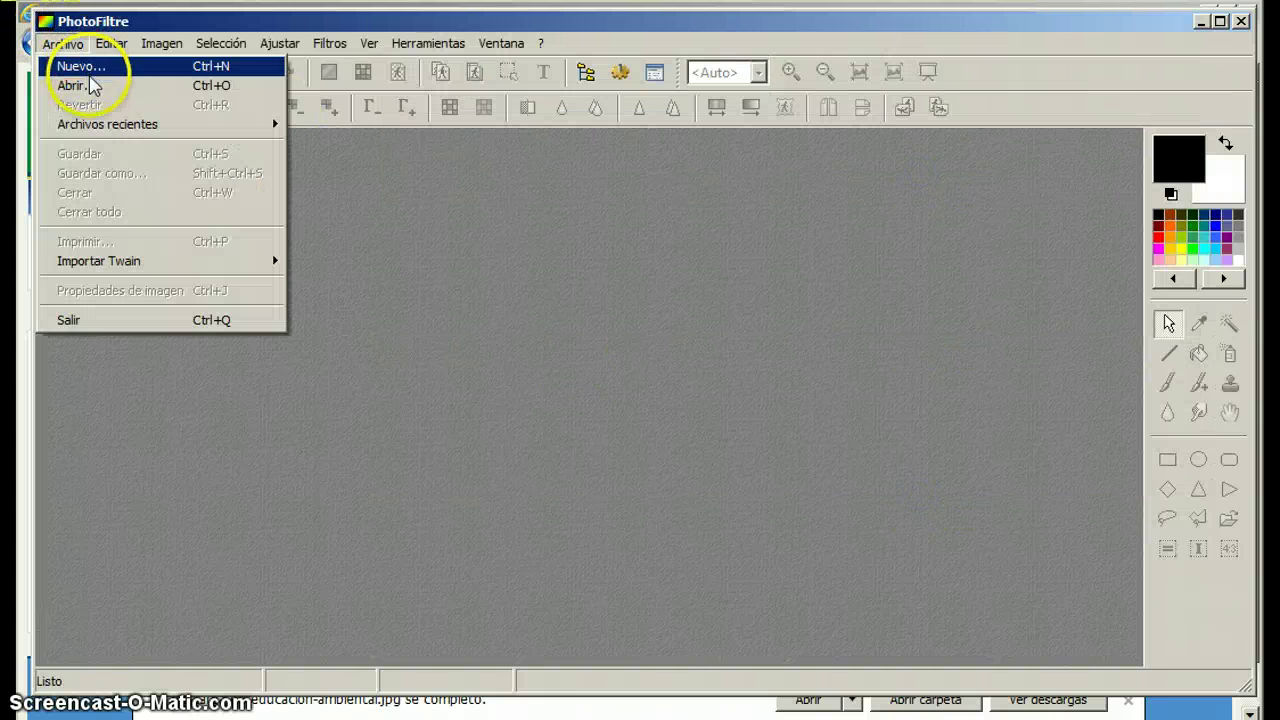
pyautogui.click(88, 84)
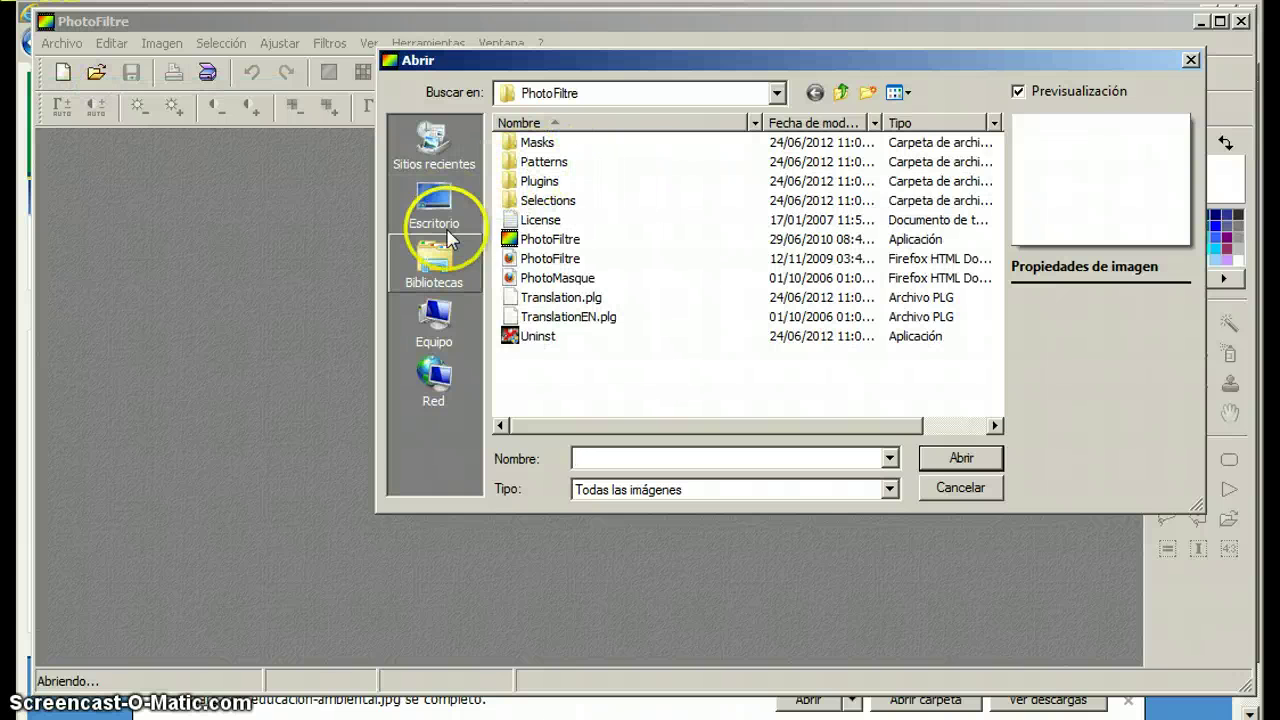
pyautogui.click(435, 280)
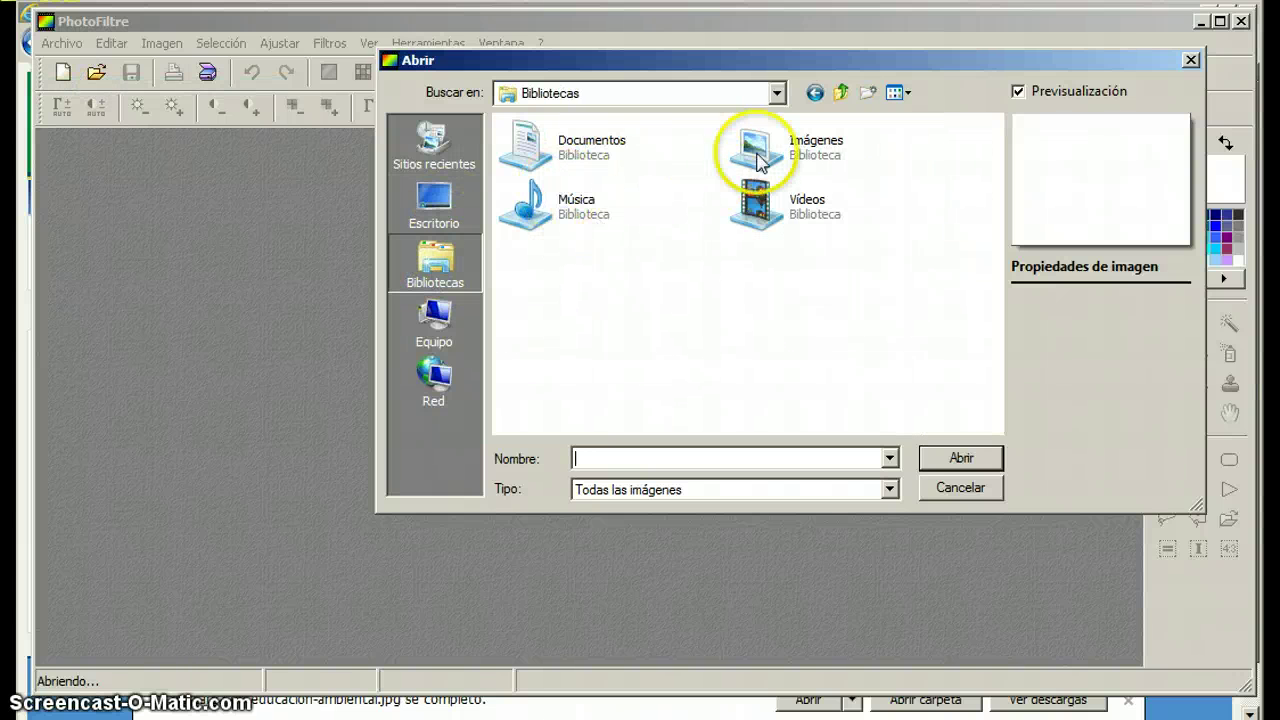
pyautogui.click(770, 152)
pyautogui.doubleClick(770, 152)
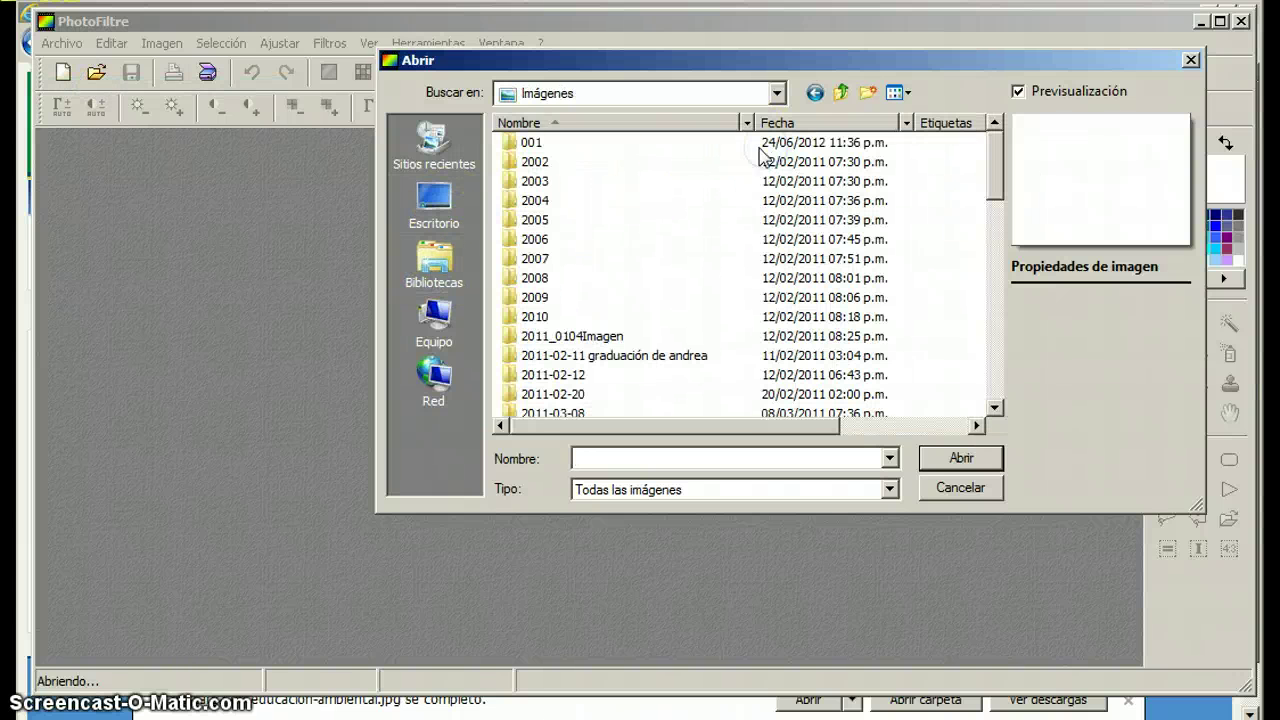
pyautogui.click(531, 146)
pyautogui.doubleClick(531, 146)
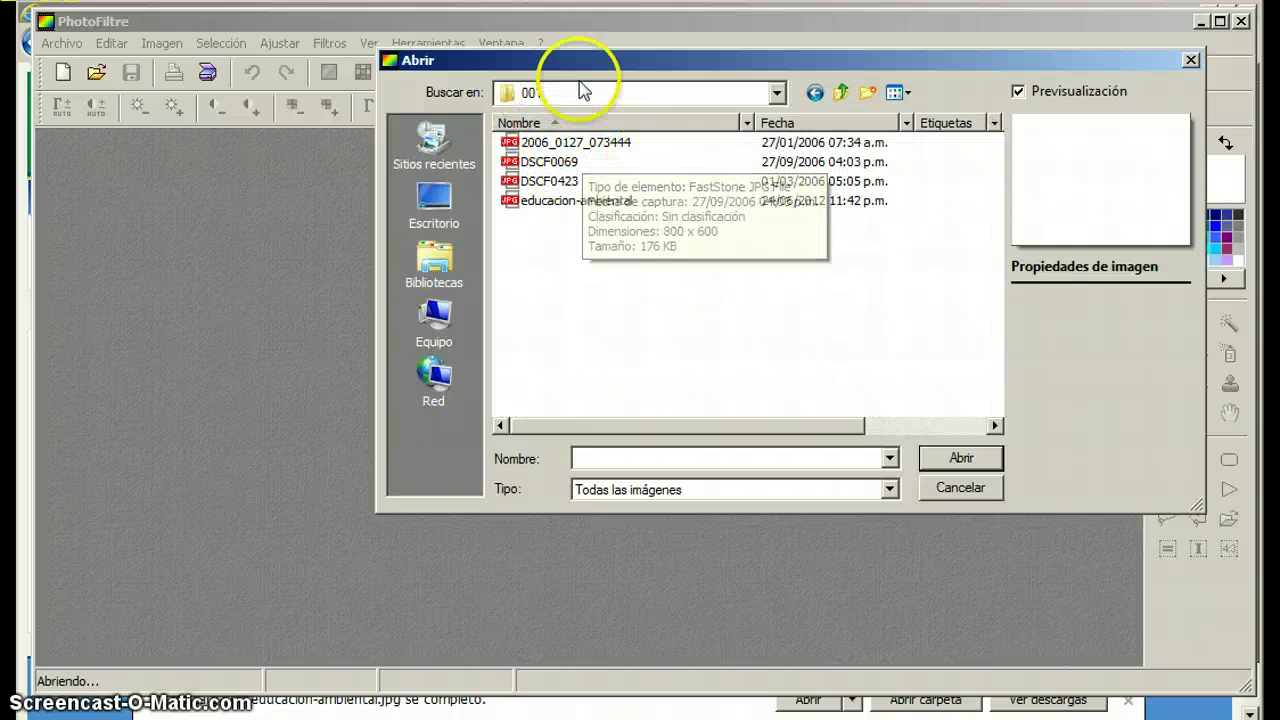
# - Turn on image preview, compare the pictures in the 001 folder, and open DSCF0069
pyautogui.moveTo(583, 70); pyautogui.dragTo(348, 114)
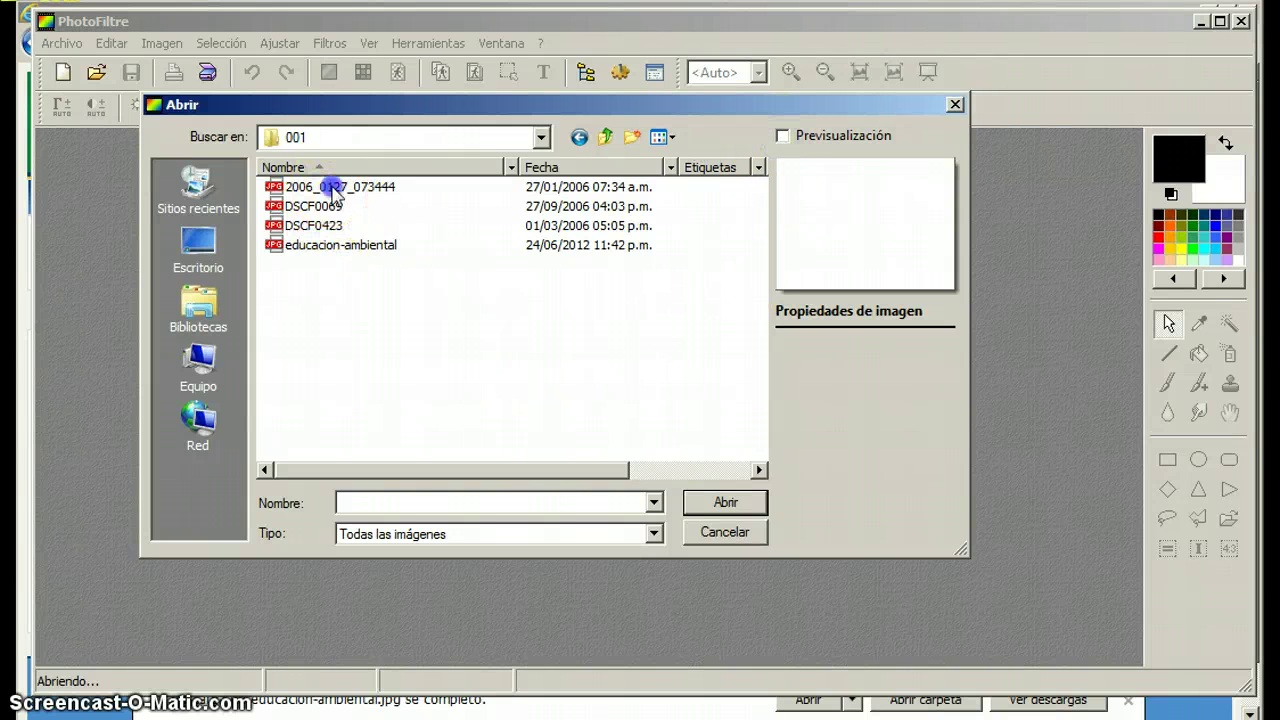
pyautogui.click(320, 206)
pyautogui.click(323, 245)
pyautogui.click(325, 206)
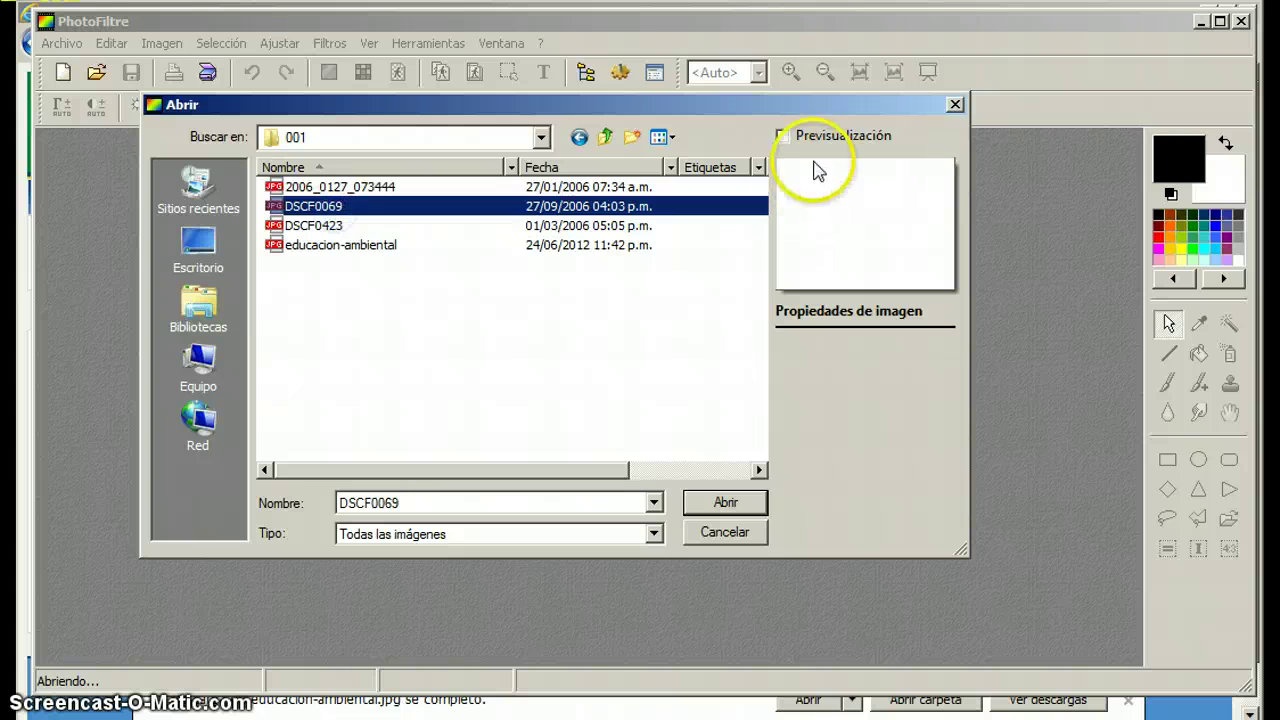
pyautogui.click(782, 137)
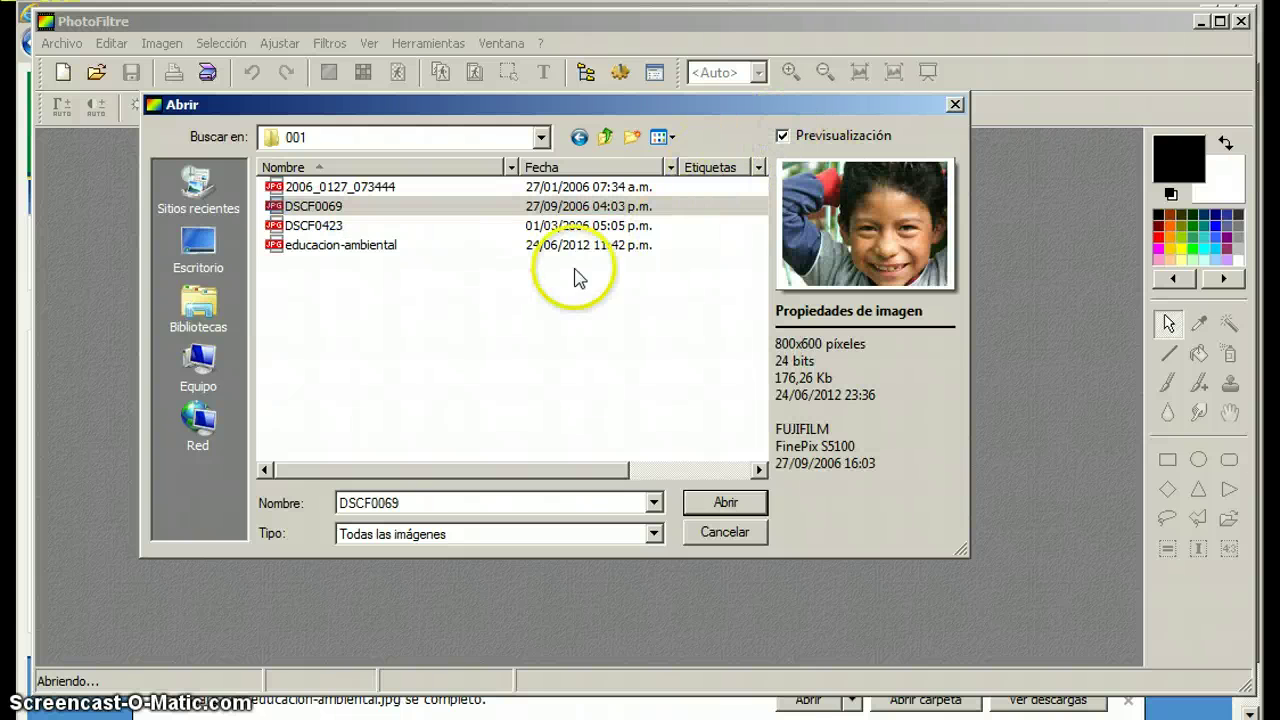
pyautogui.click(320, 225)
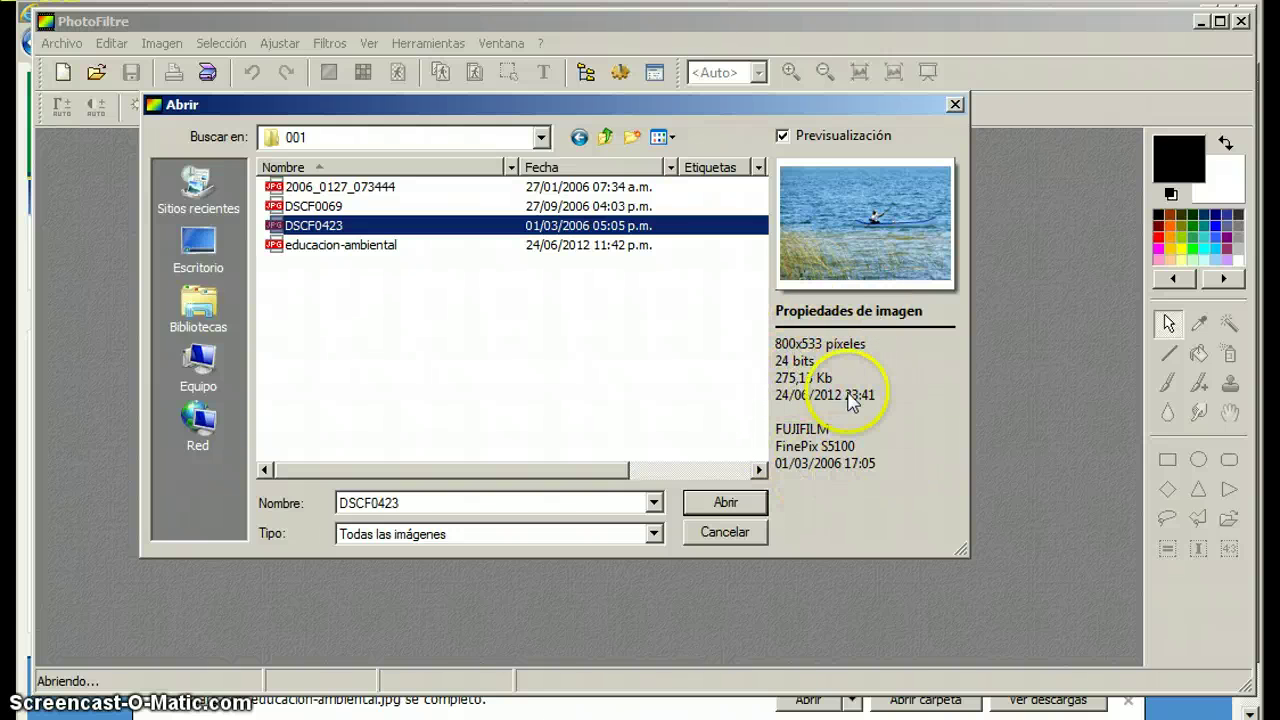
pyautogui.click(310, 190)
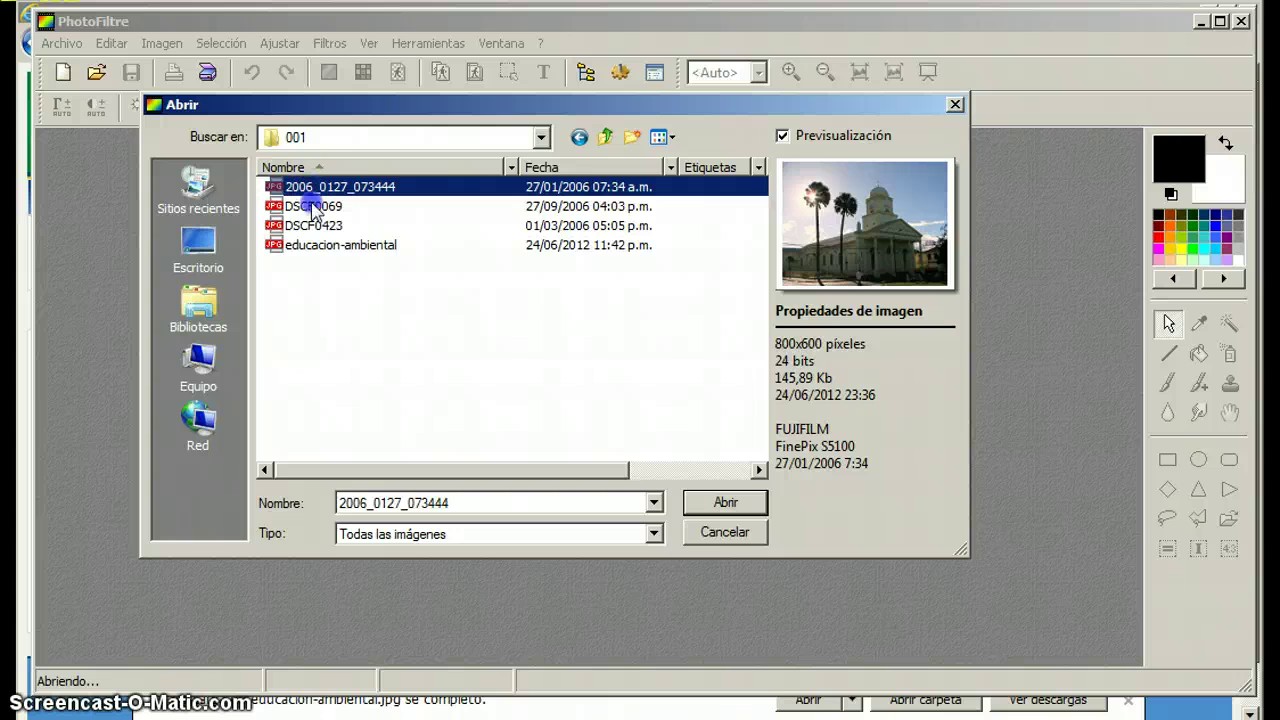
pyautogui.click(312, 206)
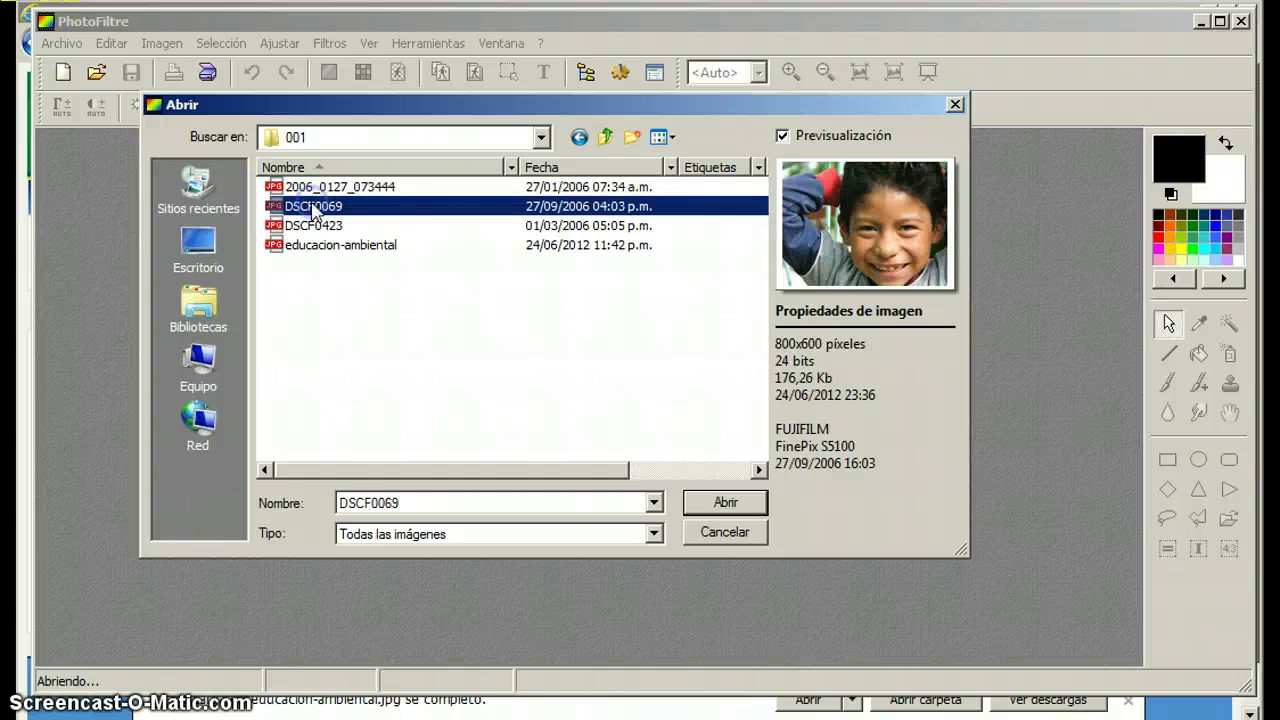
pyautogui.click(735, 502)
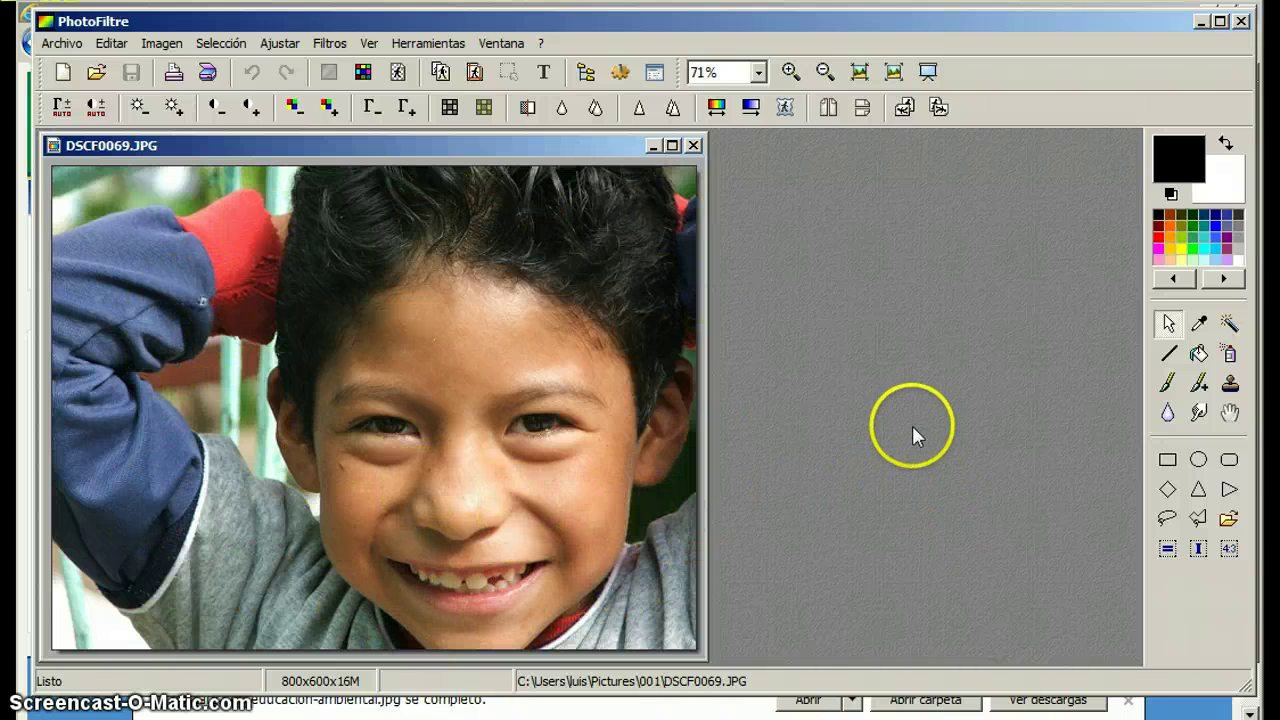
pyautogui.click(64, 47)
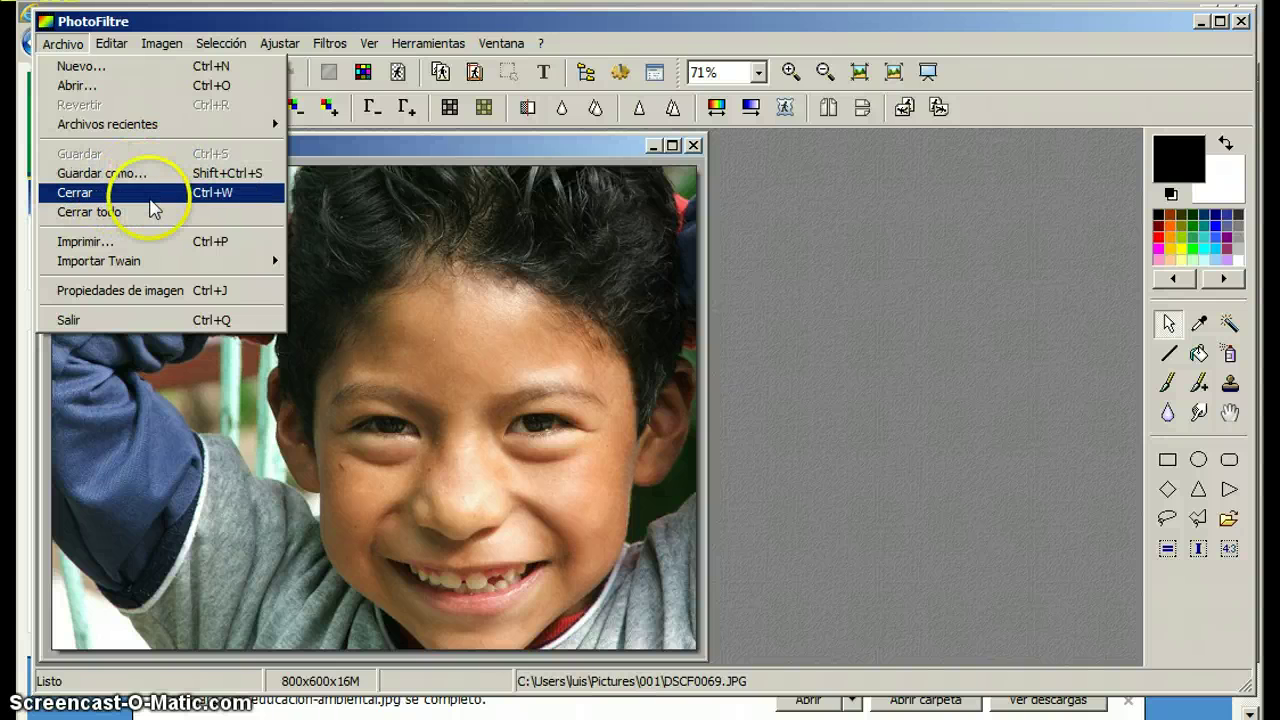
pyautogui.click(182, 262)
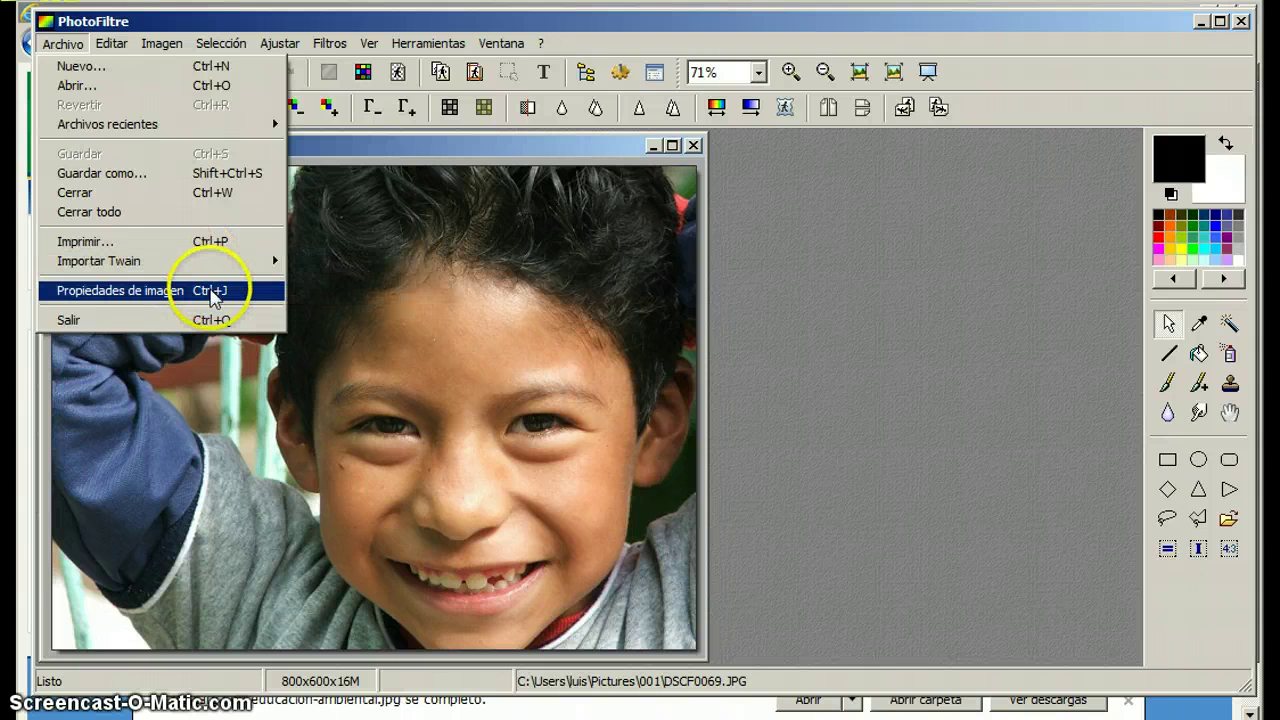
pyautogui.click(201, 320)
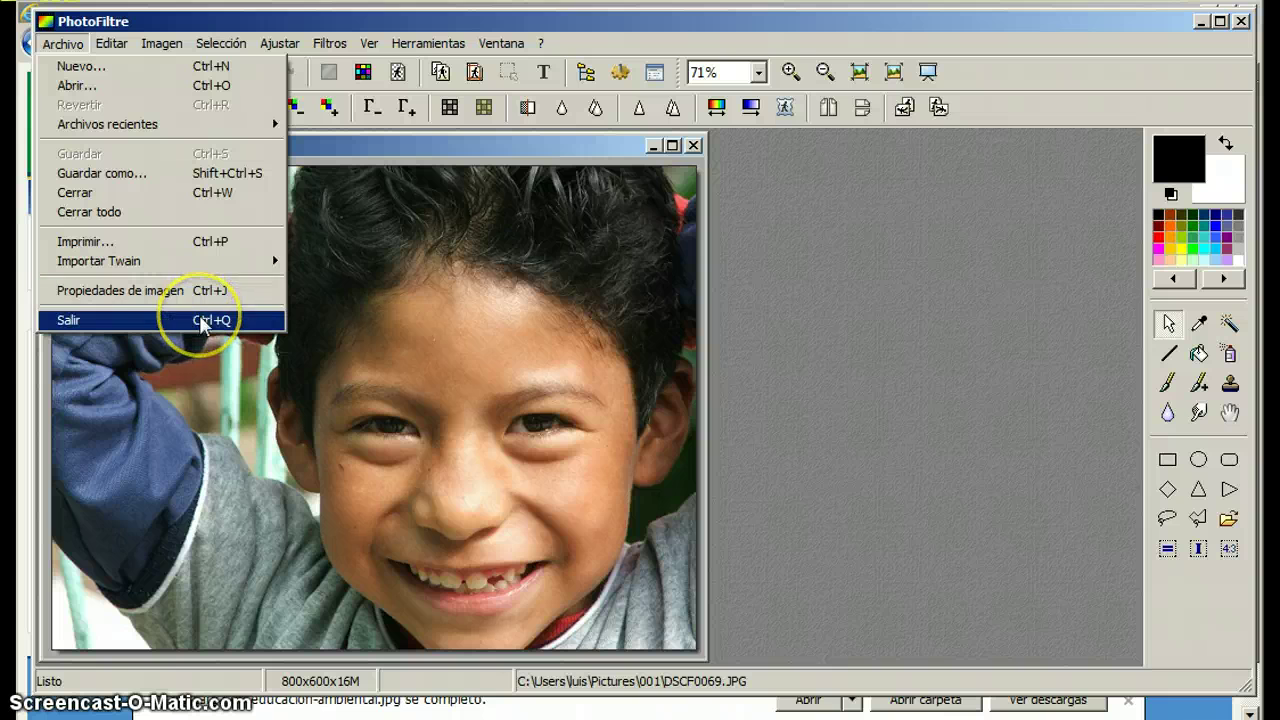
pyautogui.moveTo(103, 48)
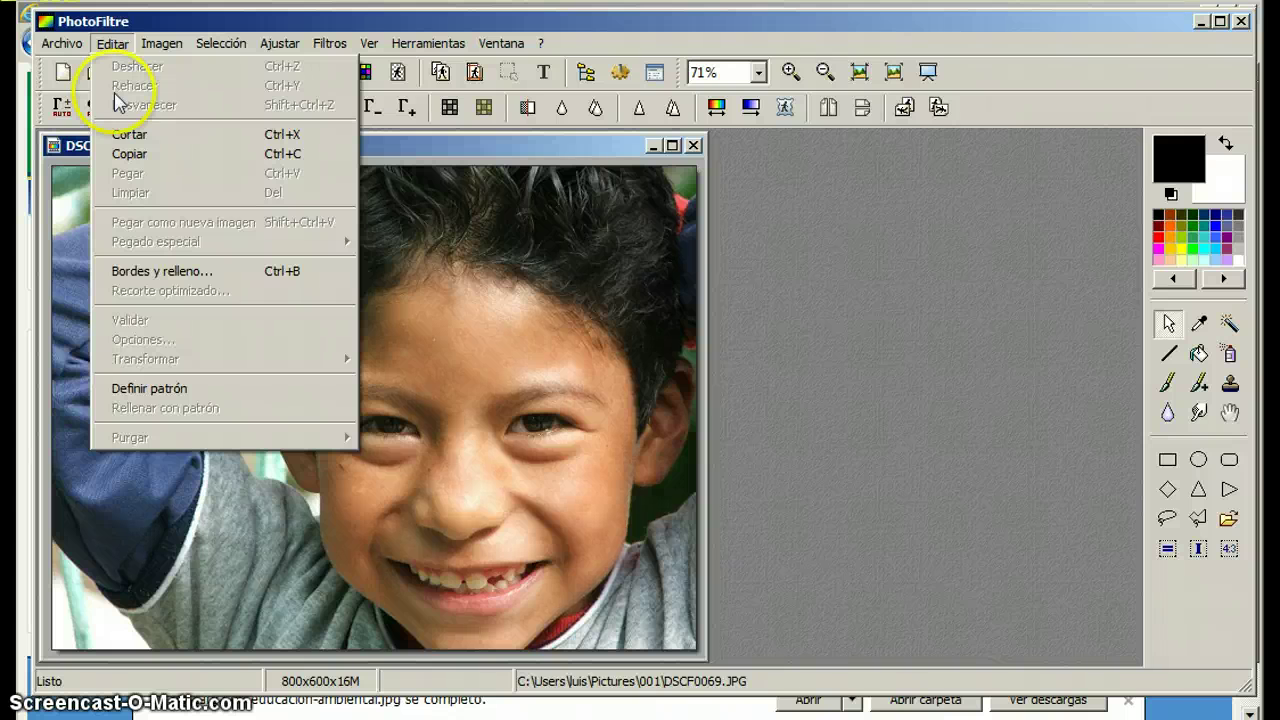
# - Flip the DSCF0069 photo vertically and horizontally
pyautogui.moveTo(155, 43)
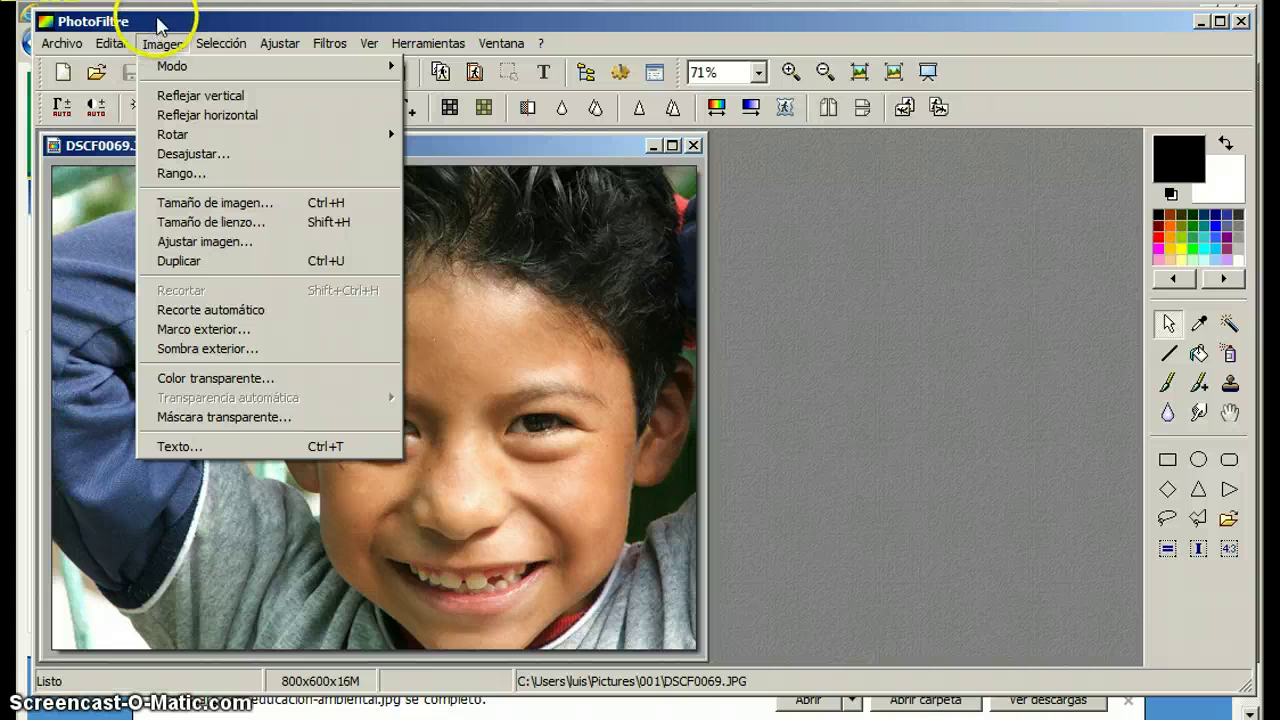
pyautogui.click(177, 96)
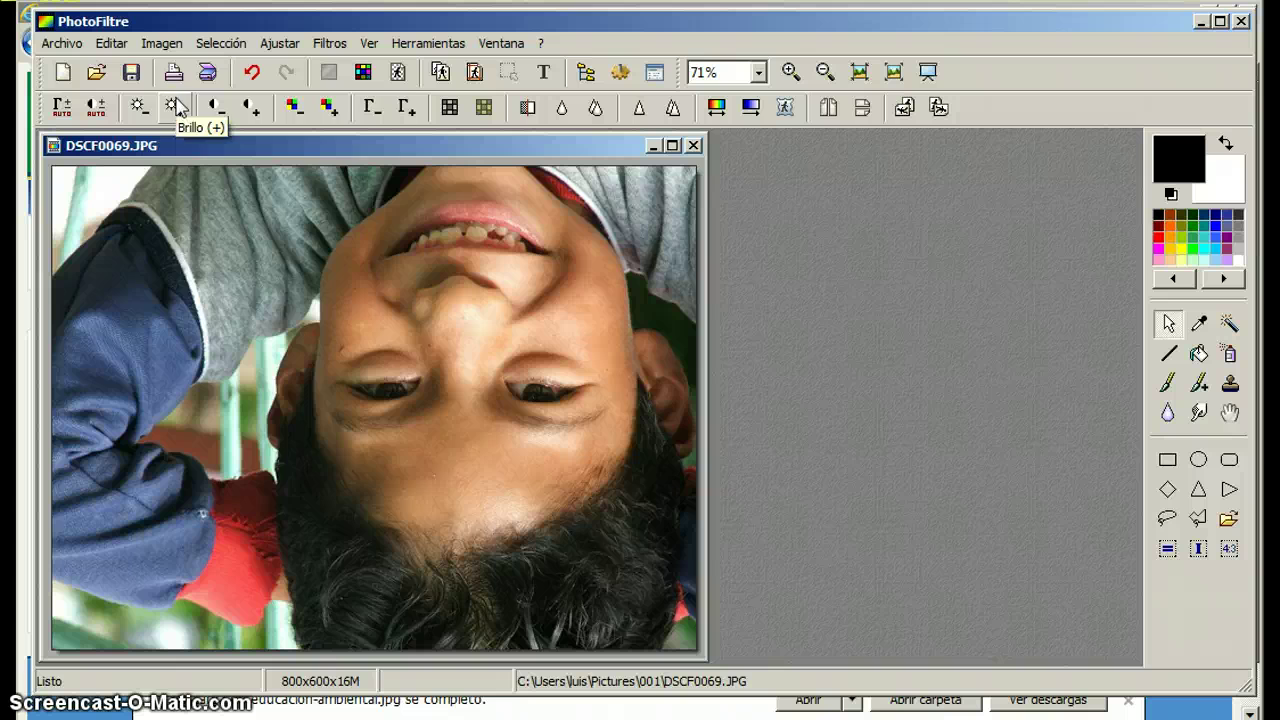
pyautogui.click(168, 44)
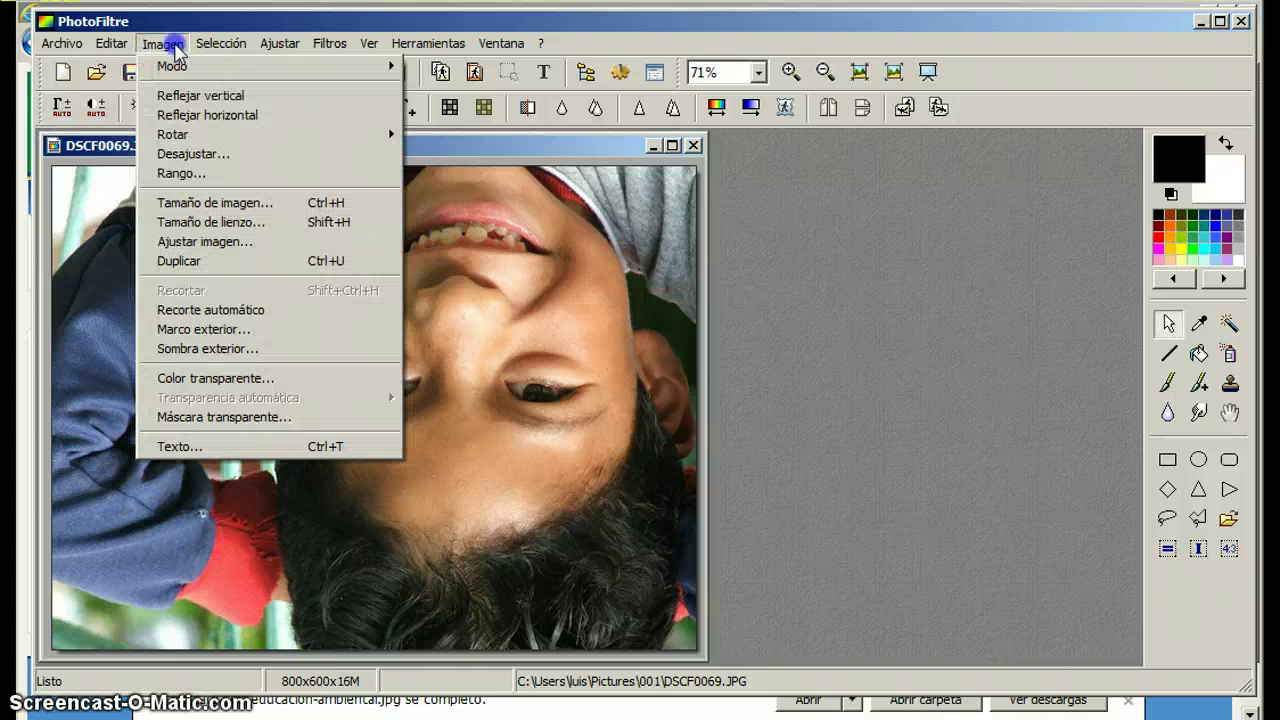
pyautogui.click(196, 117)
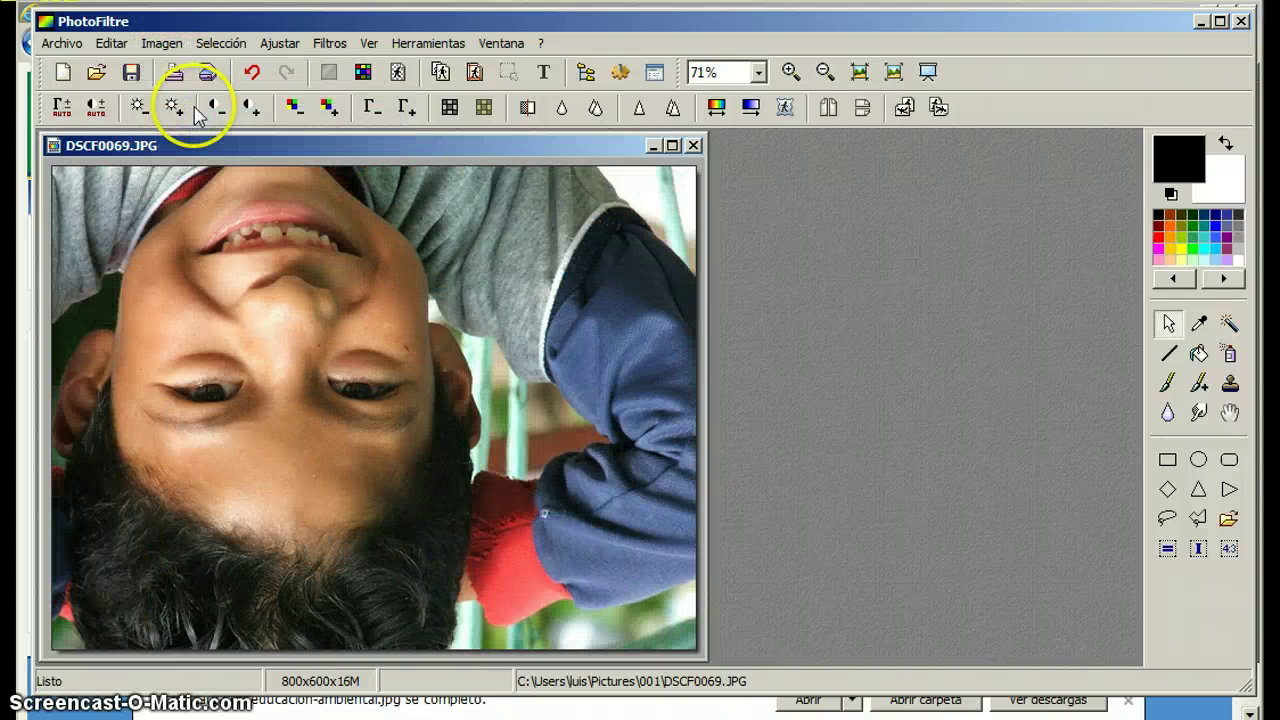
# - Rotate the DSCF0069 photo with the Rotar 90° AR option
pyautogui.click(168, 44)
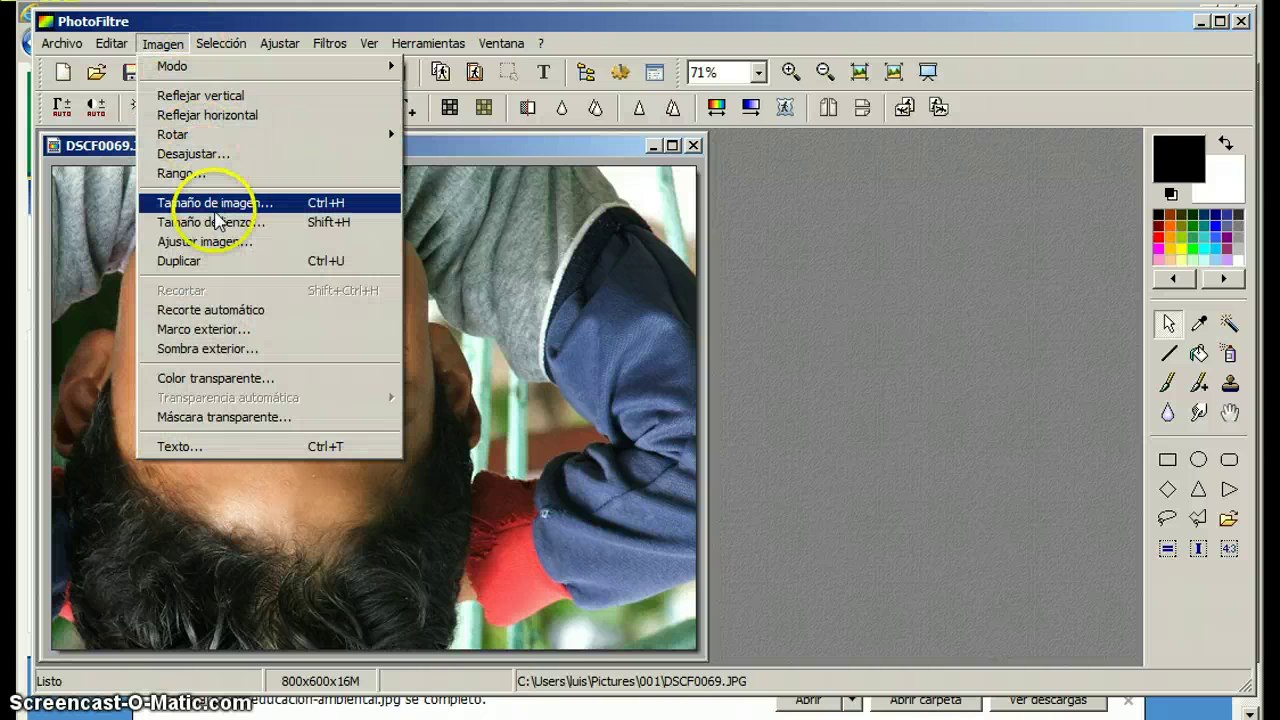
pyautogui.moveTo(201, 141)
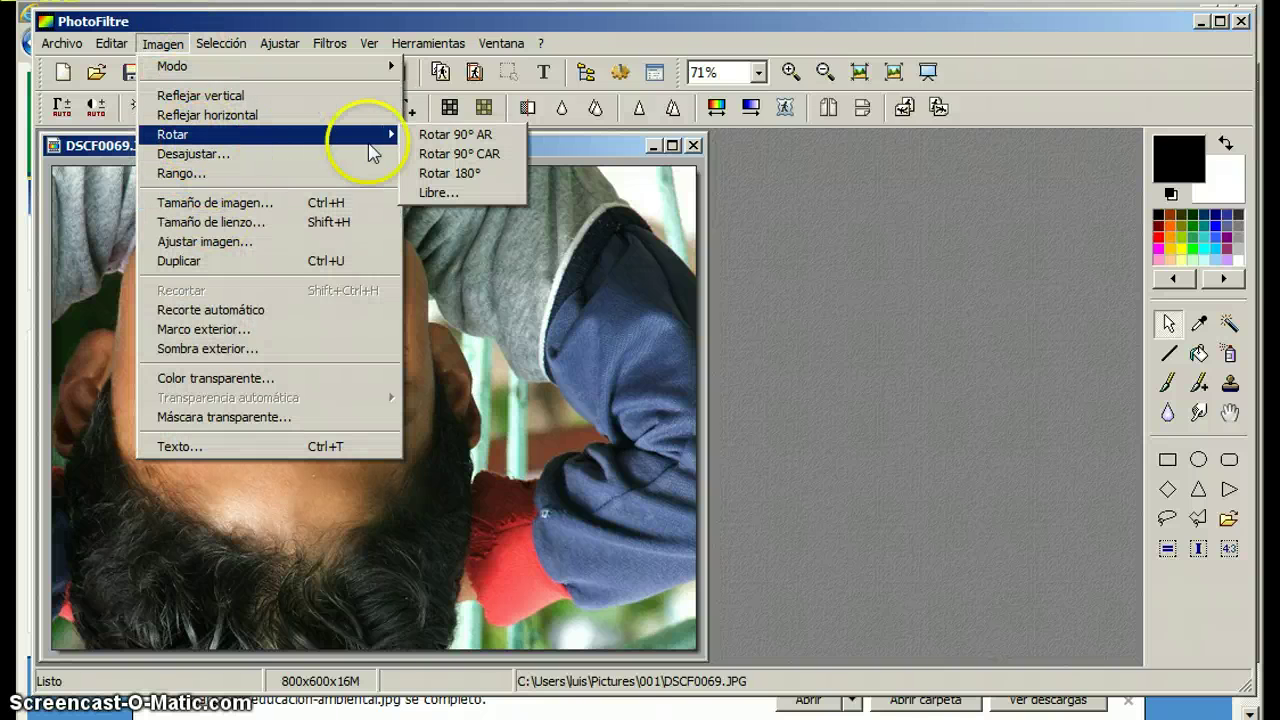
pyautogui.click(420, 135)
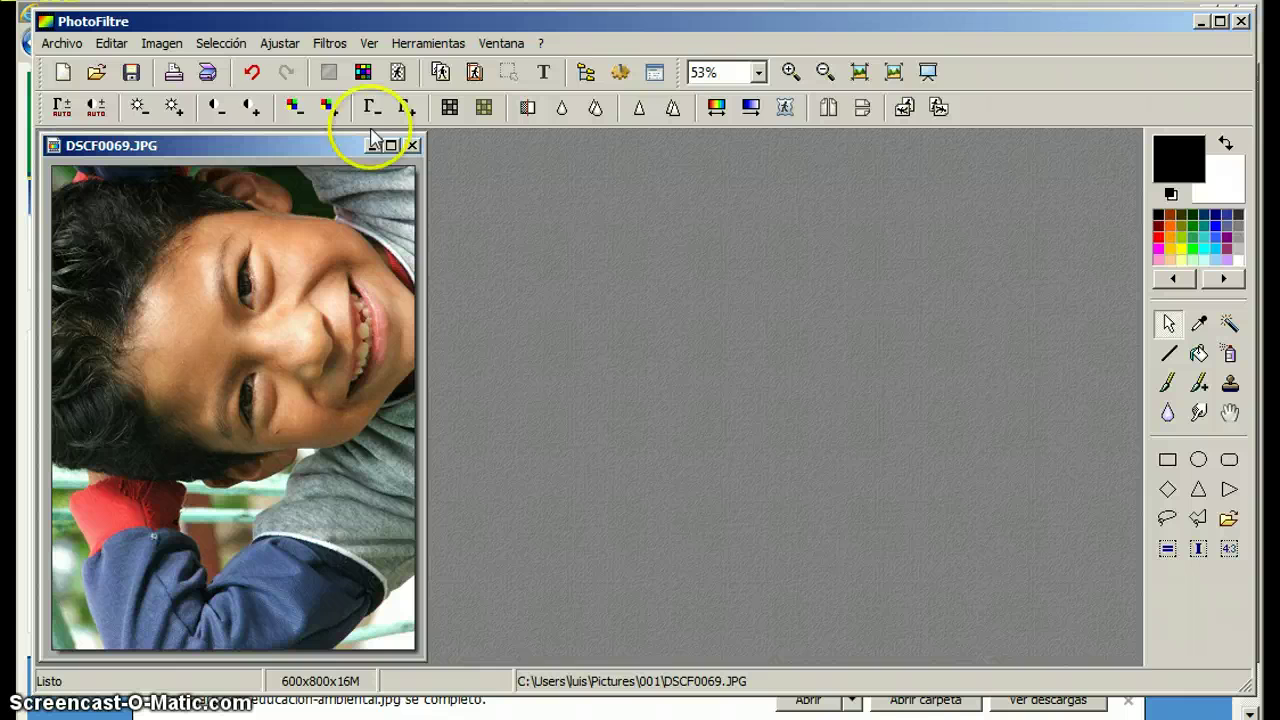
# - Resize the photo to 500 pixels wide with its aspect ratio preserved
pyautogui.click(180, 46)
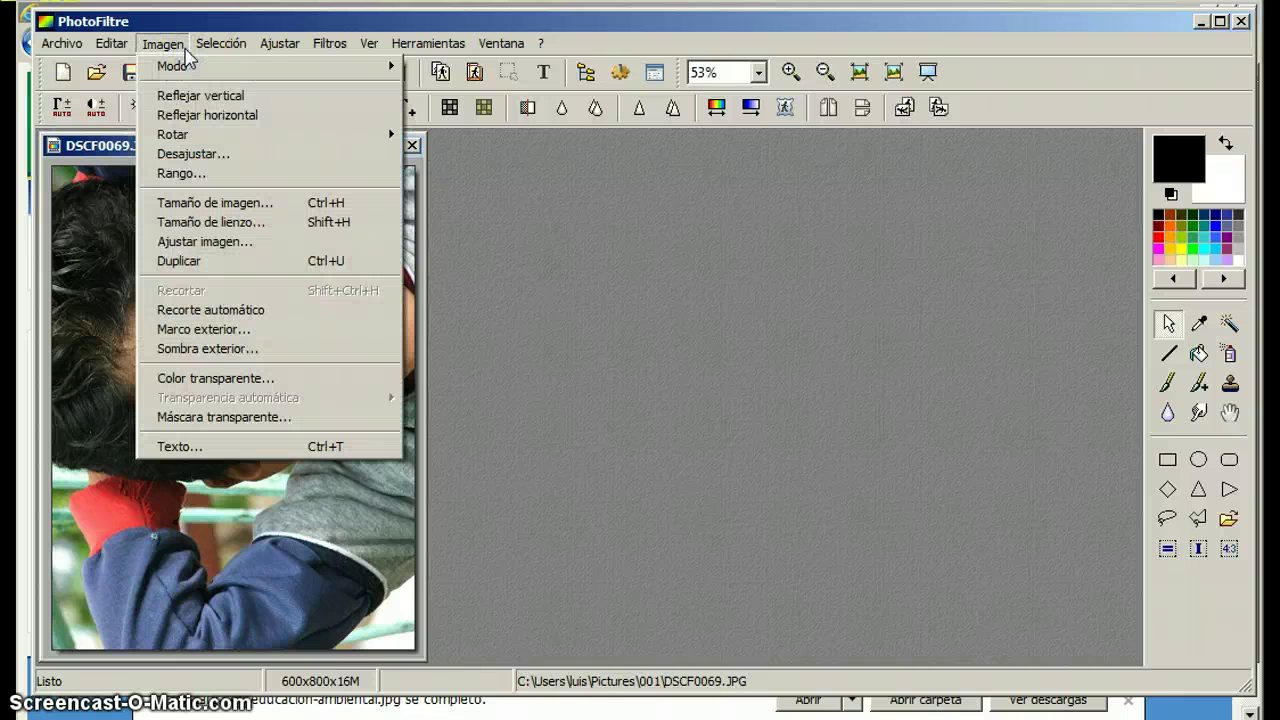
pyautogui.click(229, 205)
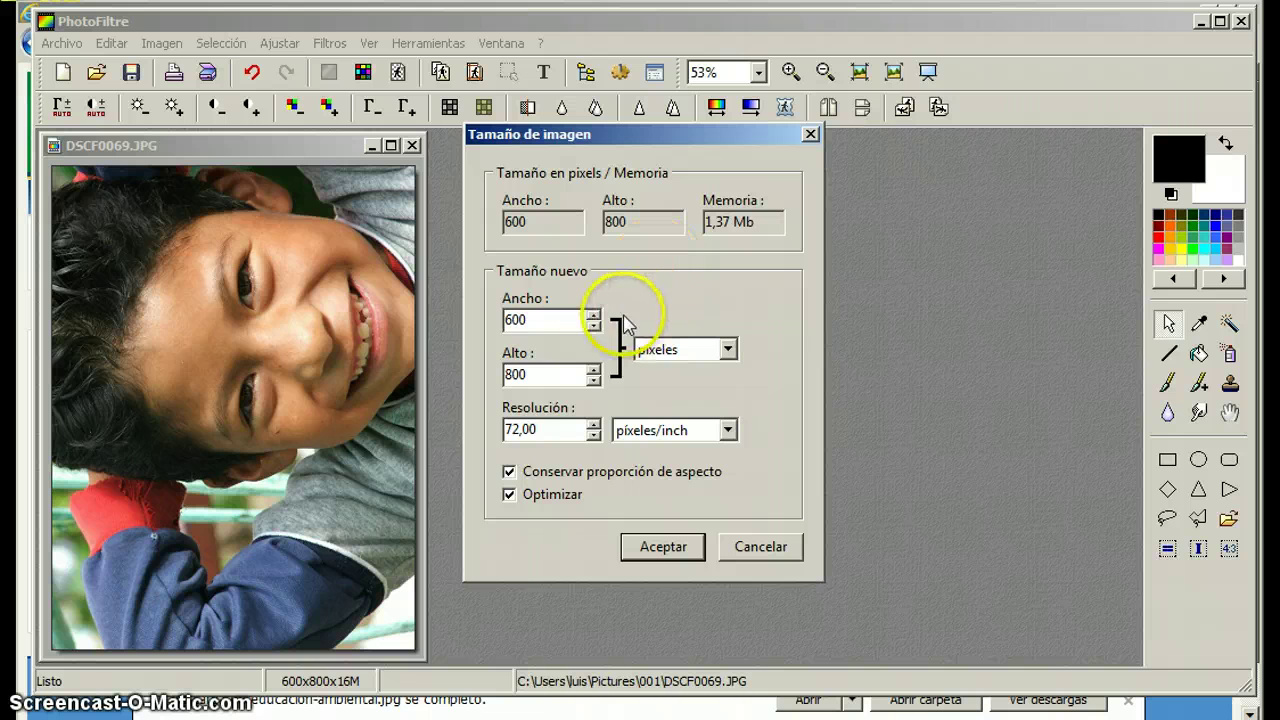
pyautogui.moveTo(545, 319); pyautogui.dragTo(479, 318)
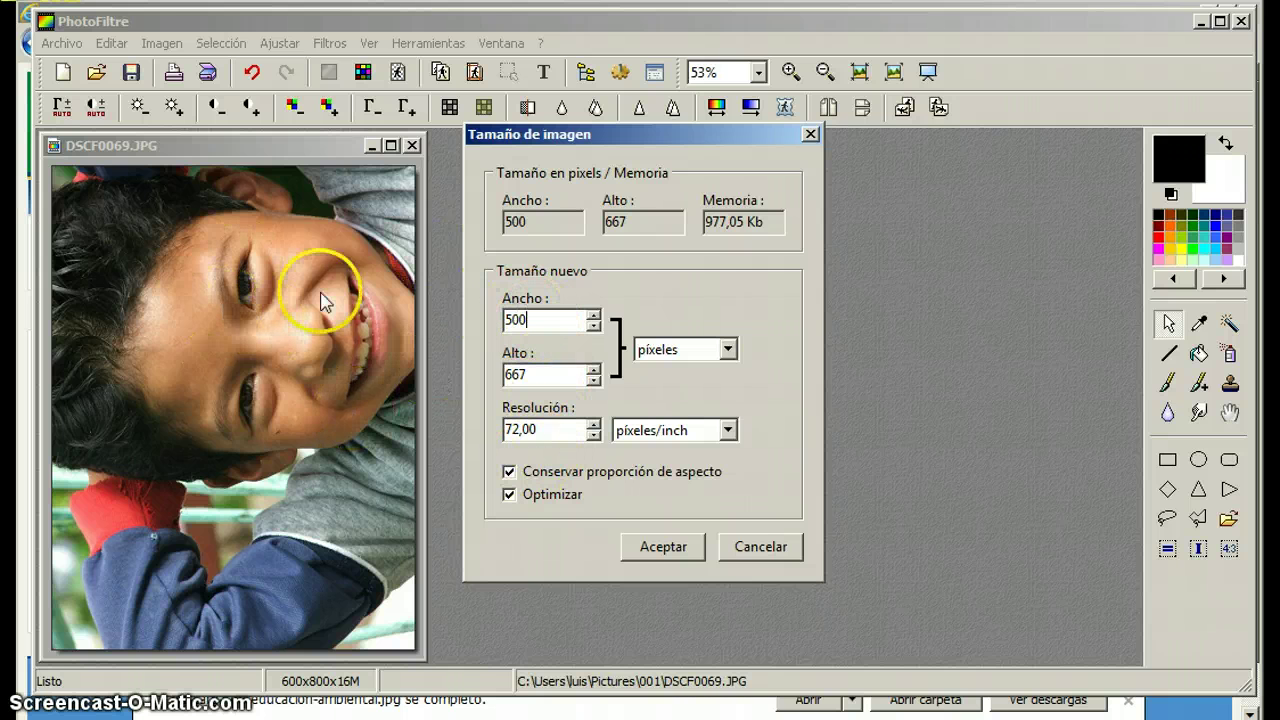
pyautogui.click(694, 546)
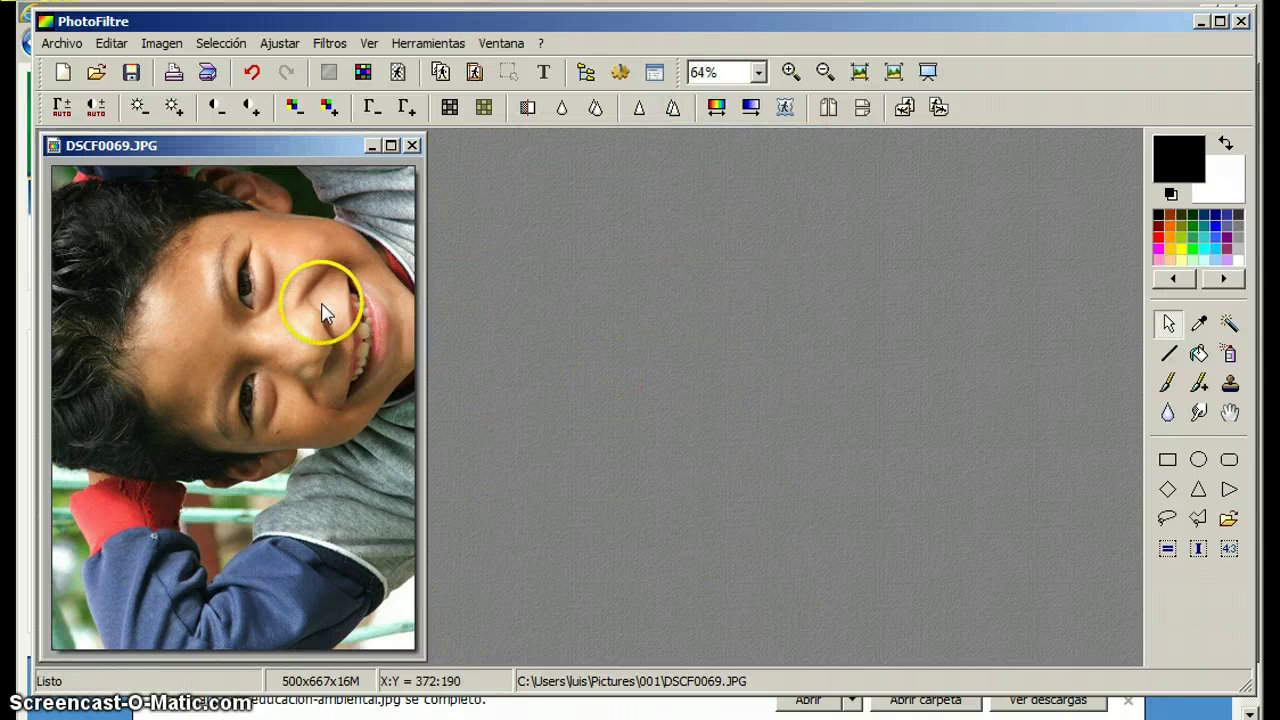
# - Undo the resize, the rotation and both flips on the photo
pyautogui.click(287, 84)
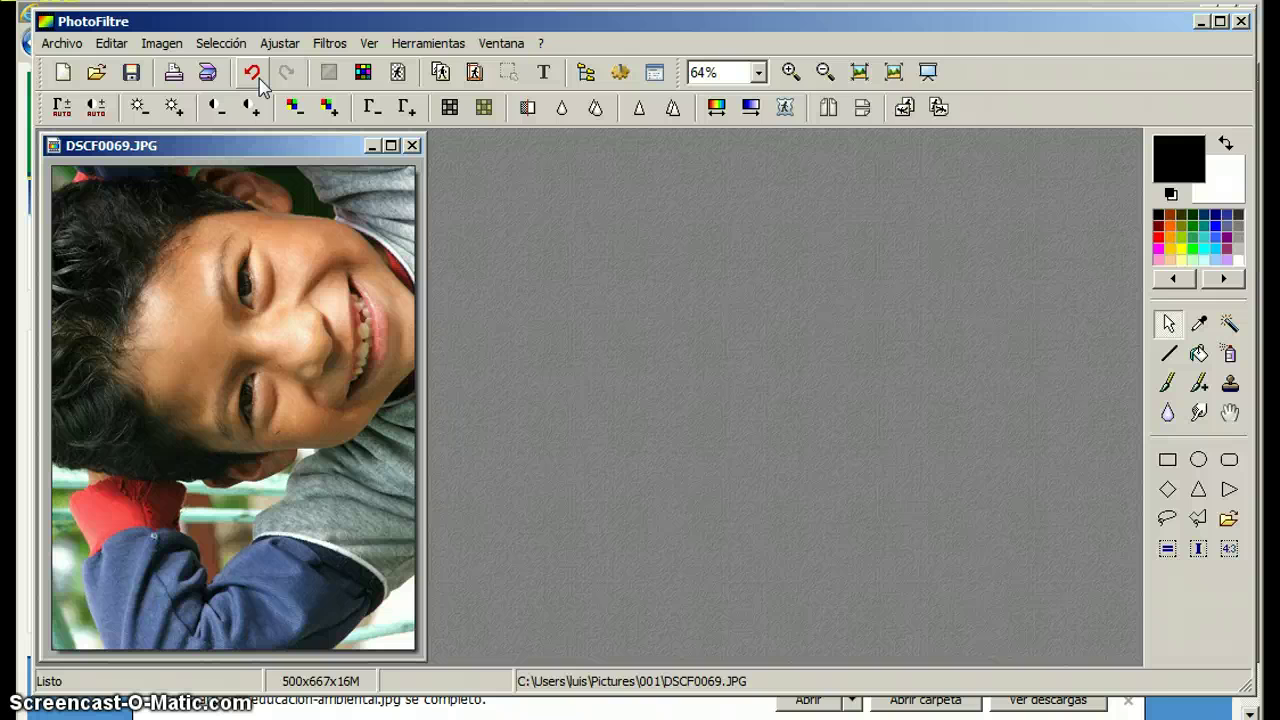
pyautogui.click(252, 73)
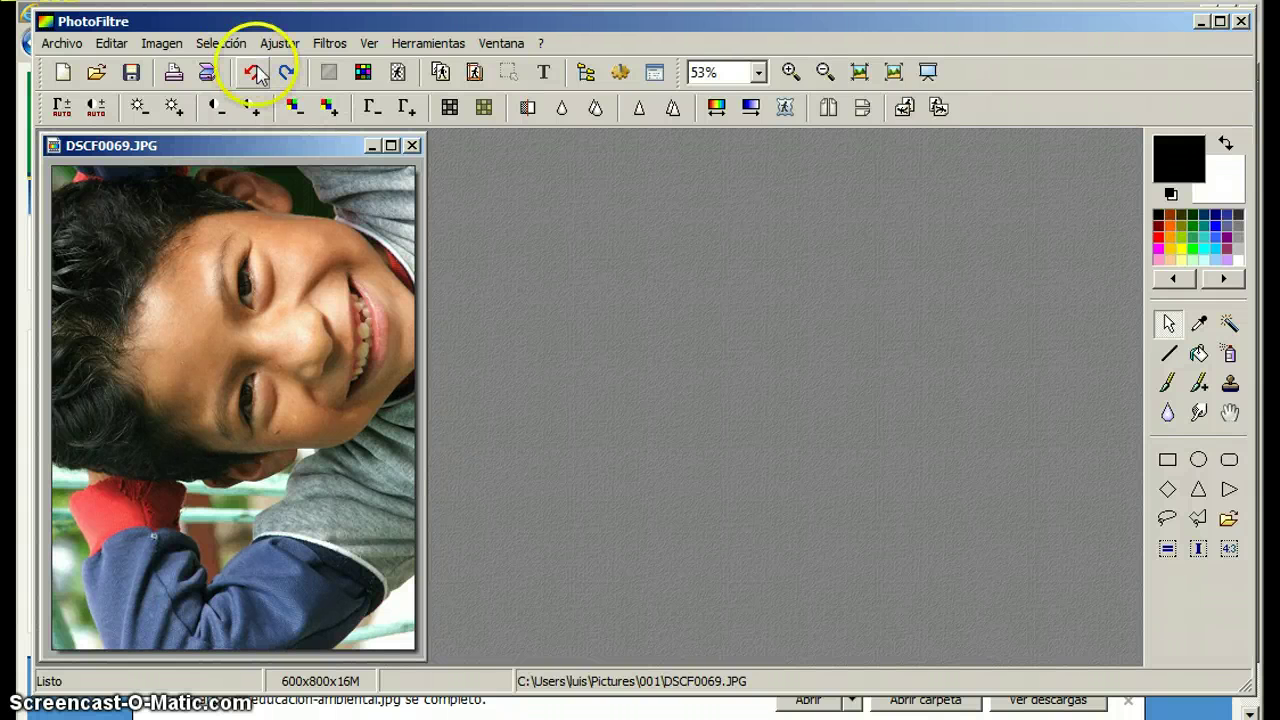
pyautogui.click(253, 72)
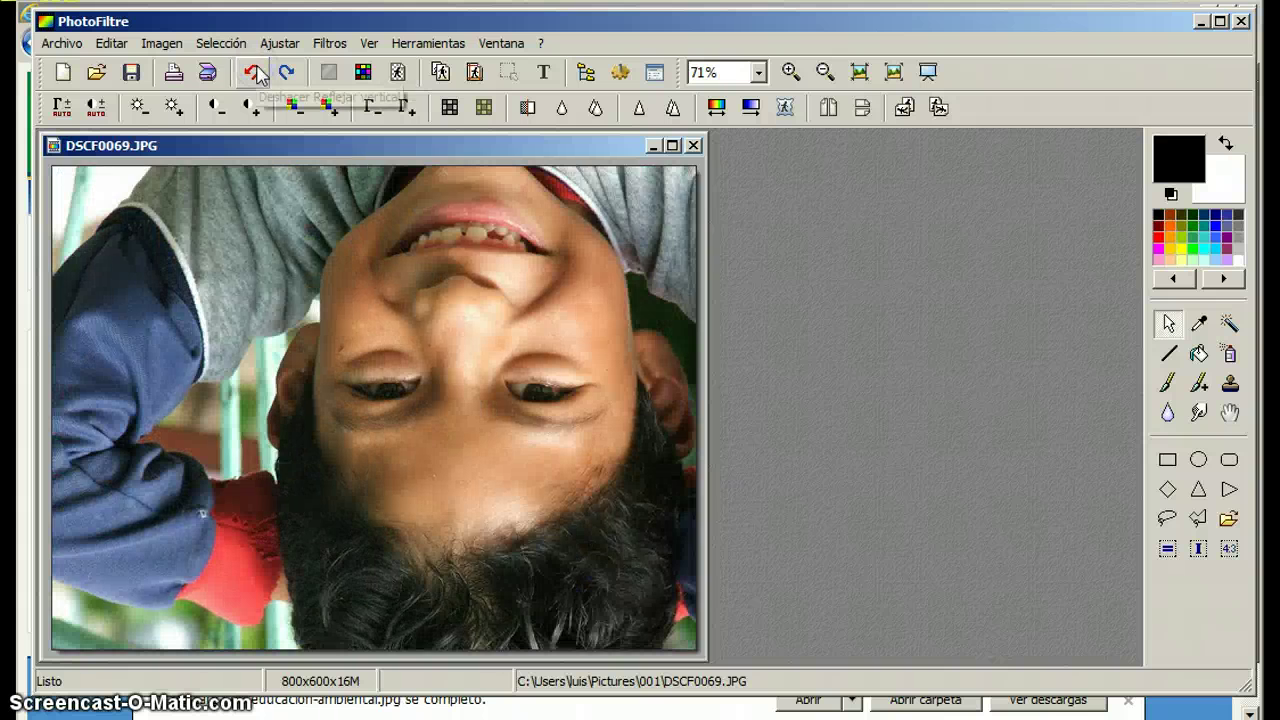
pyautogui.click(255, 71)
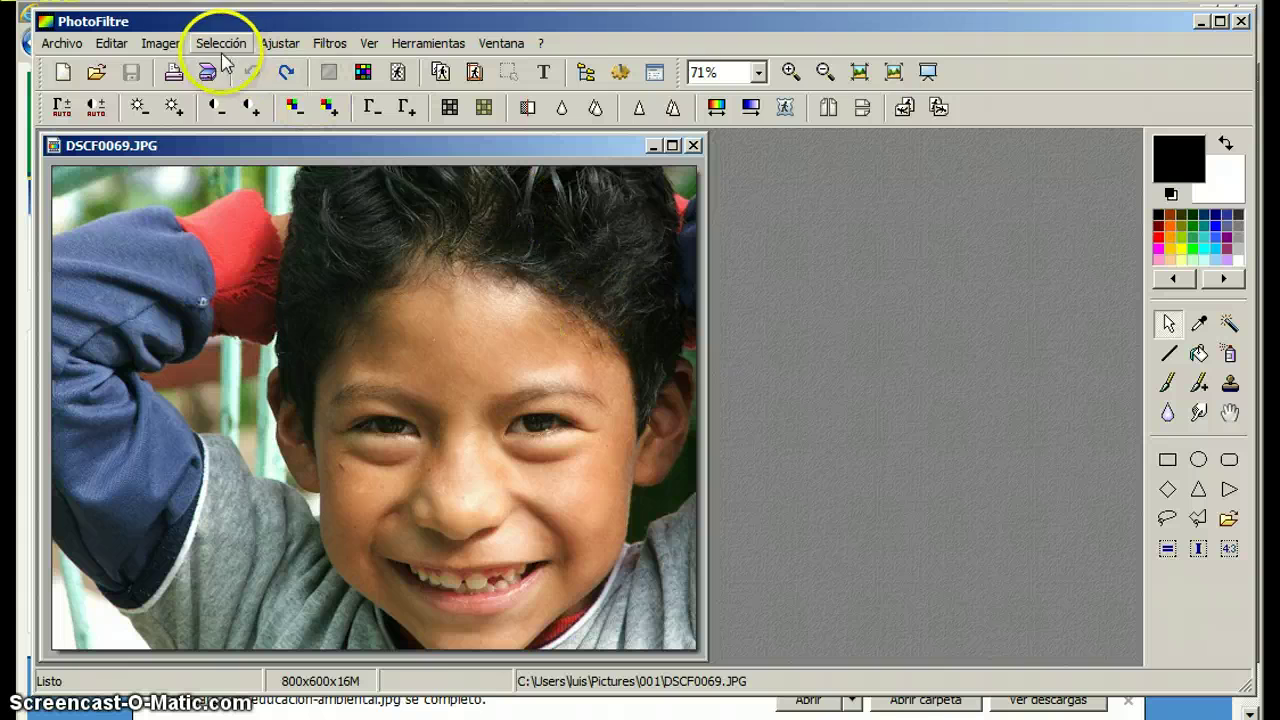
# - Define an elliptical selection about 331 by 325 pixels over the boy's face
pyautogui.click(183, 50)
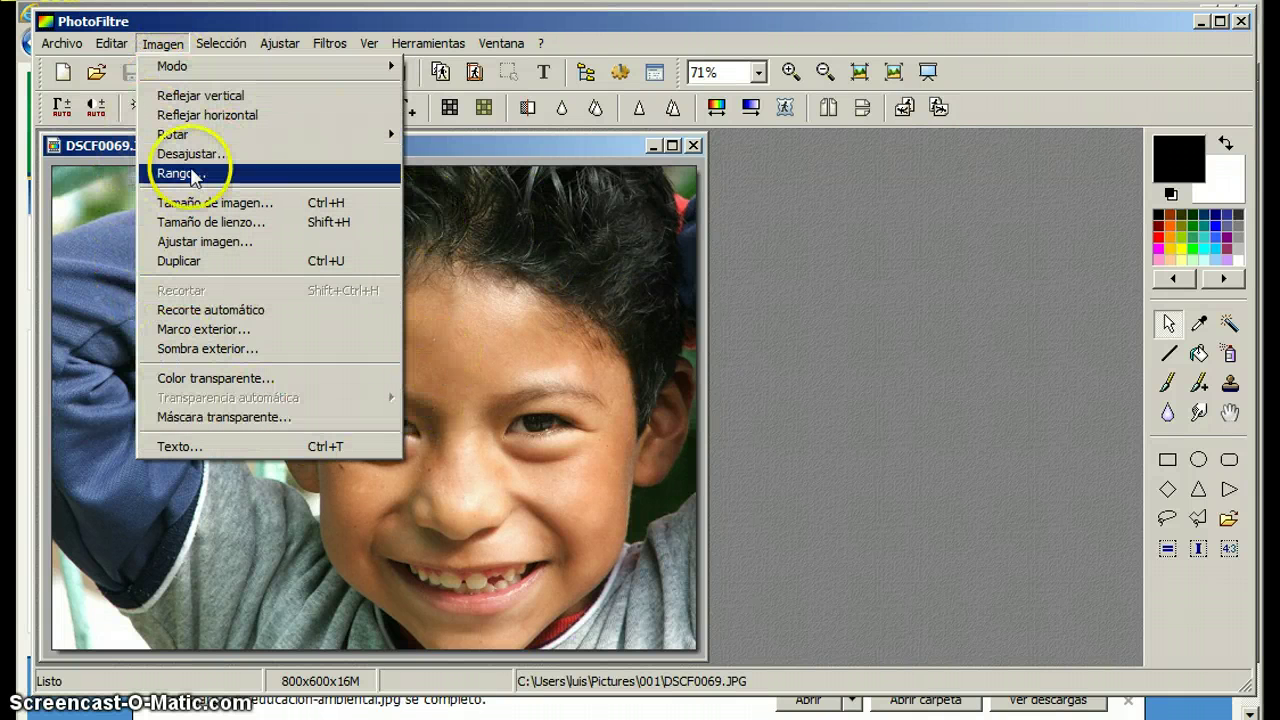
pyautogui.moveTo(224, 52)
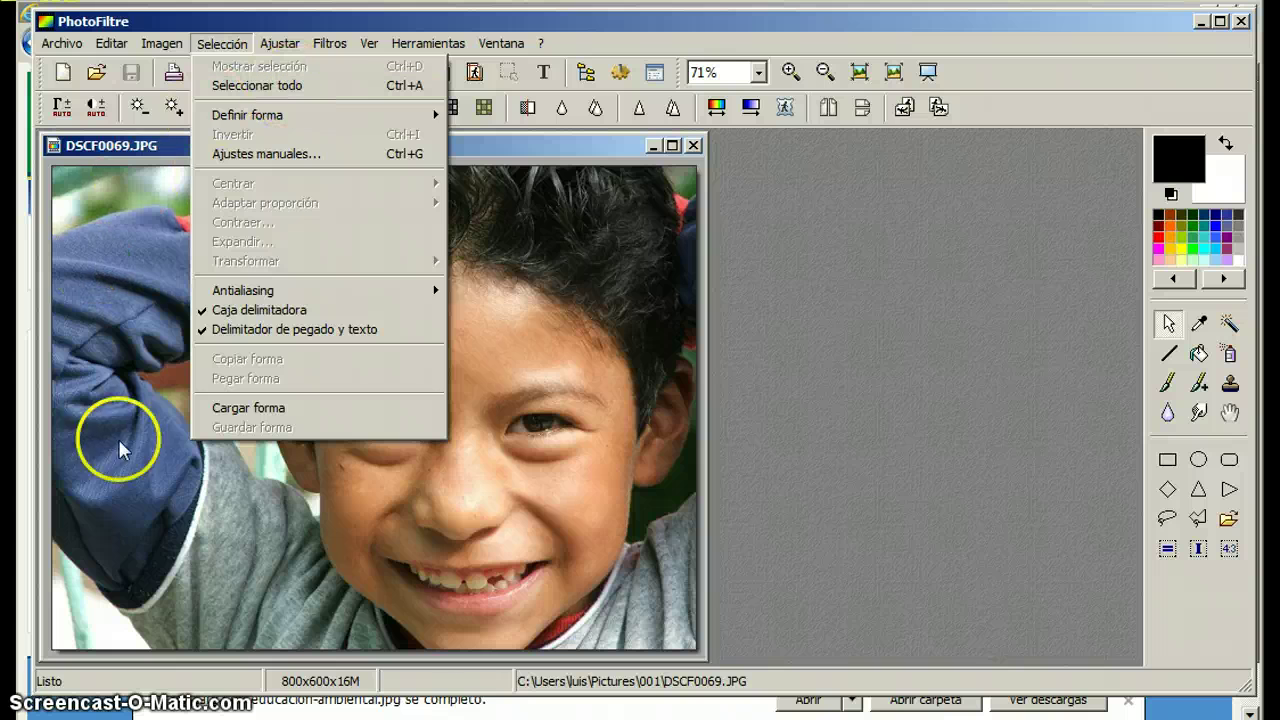
pyautogui.moveTo(330, 120)
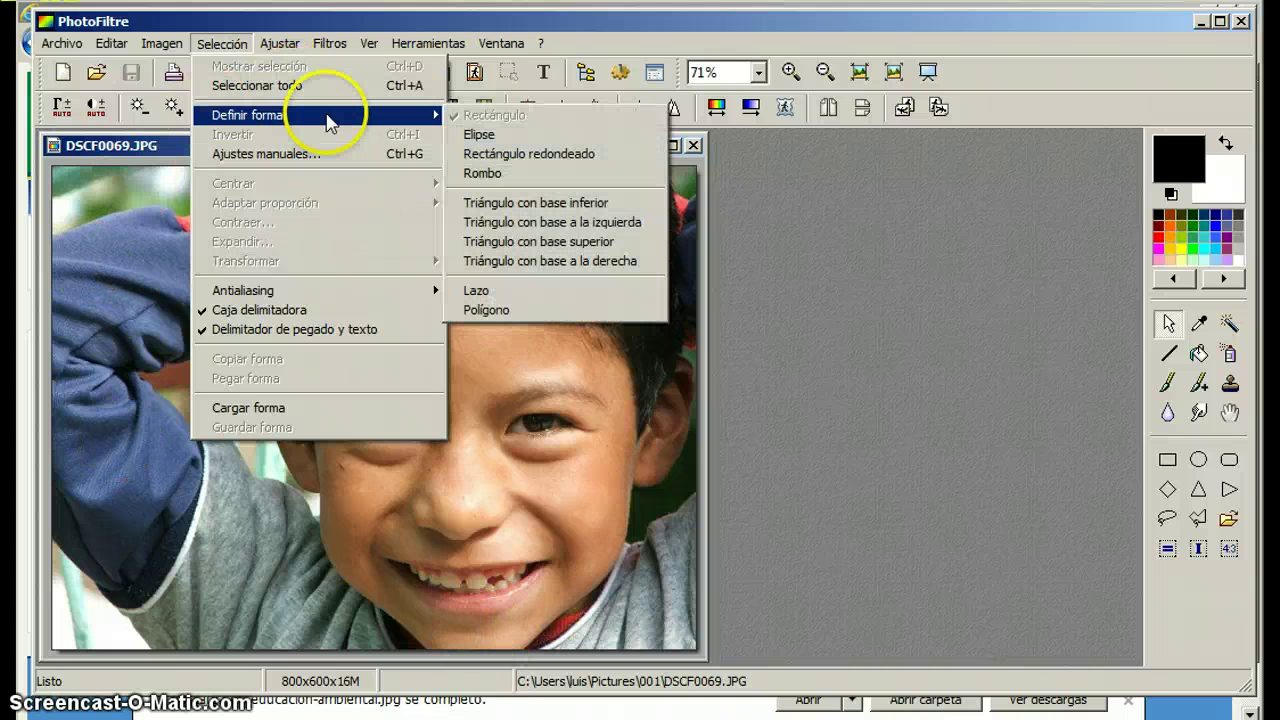
pyautogui.click(489, 135)
pyautogui.moveTo(338, 316); pyautogui.dragTo(447, 463)
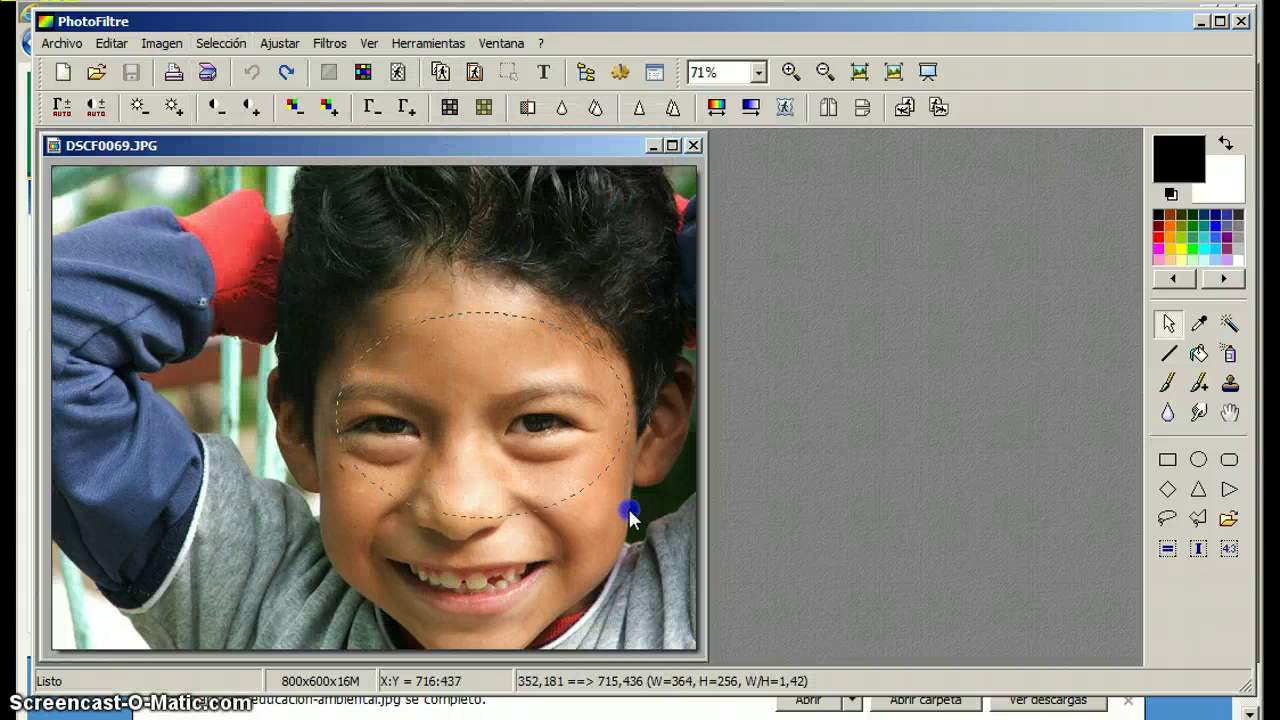
pyautogui.moveTo(605, 581); pyautogui.dragTo(603, 574)
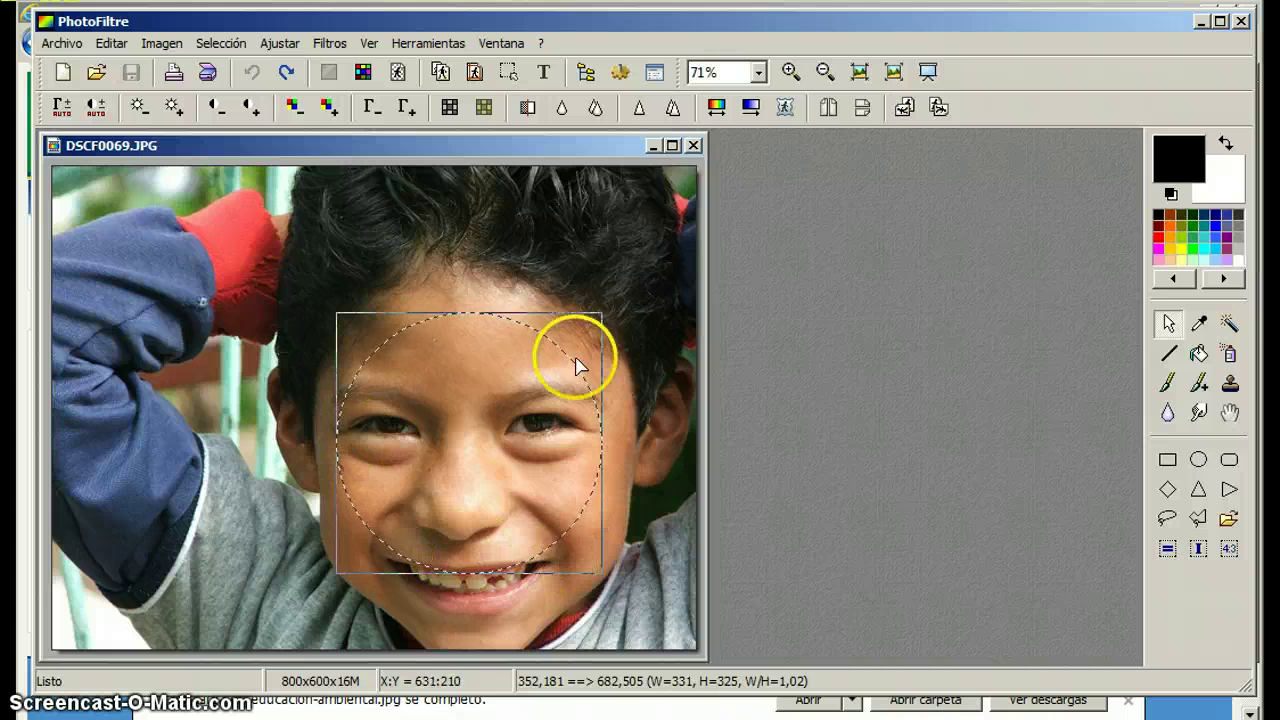
# - Switch the selection shape to Lazo and trace a freehand selection about 308 by 384 pixels around the face
pyautogui.click(220, 43)
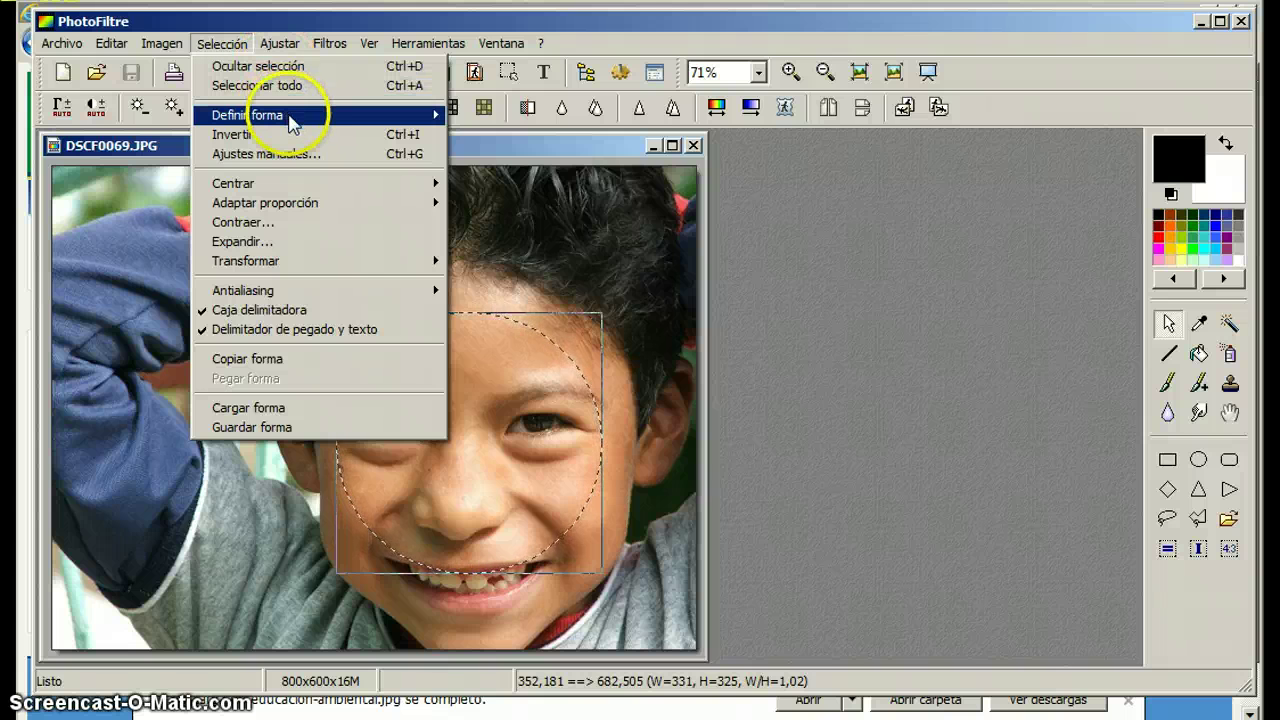
pyautogui.moveTo(300, 115)
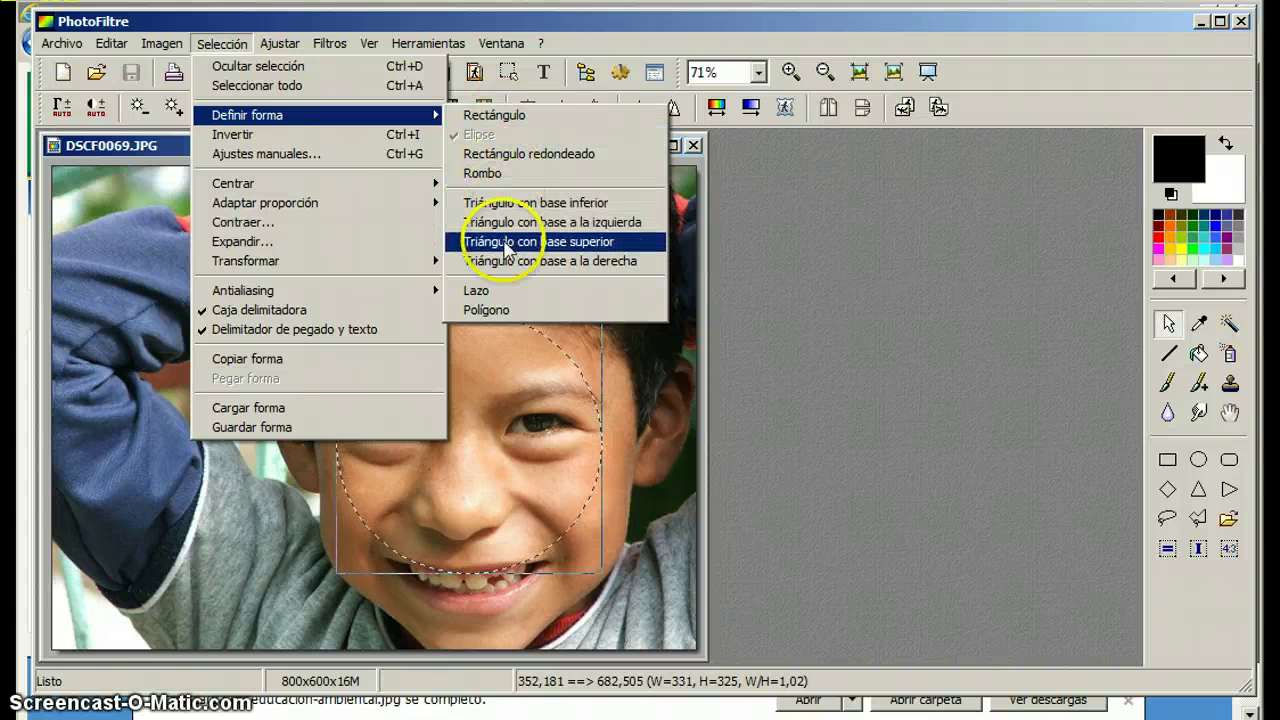
pyautogui.click(515, 291)
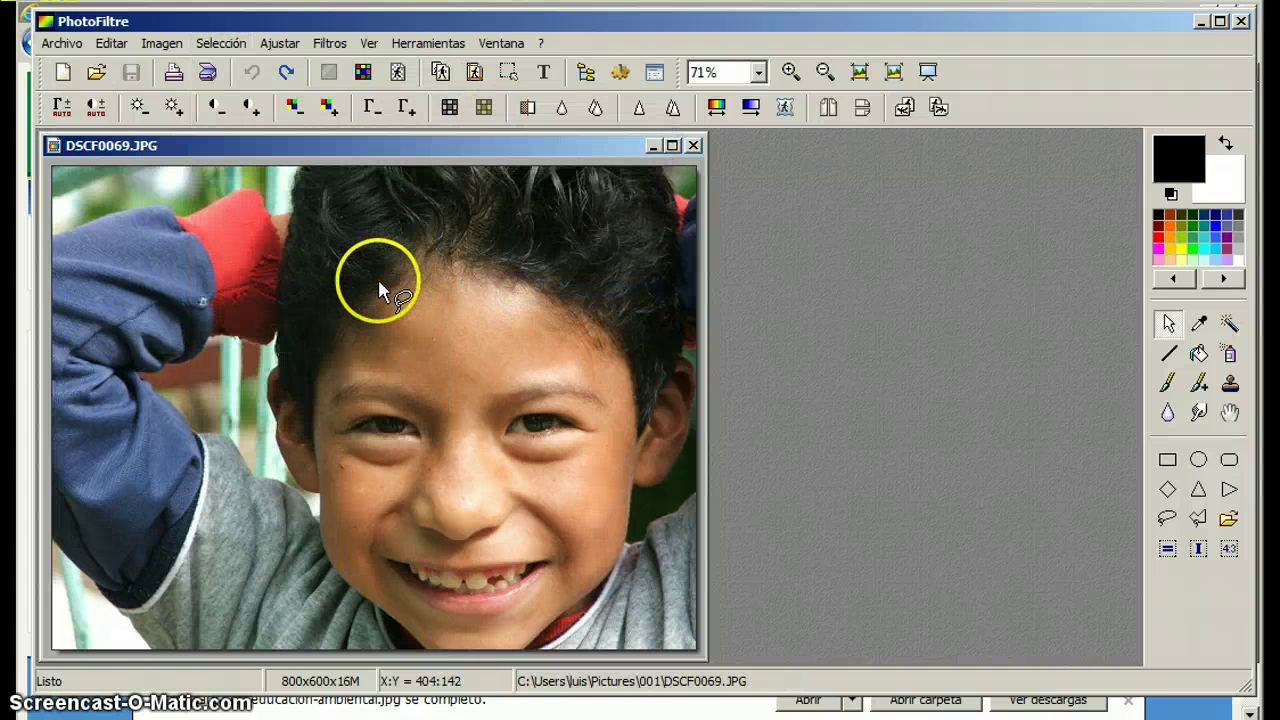
pyautogui.moveTo(340, 331)
pyautogui.mouseDown()
pyautogui.moveTo(416, 293)
pyautogui.moveTo(470, 288)
pyautogui.mouseUp()
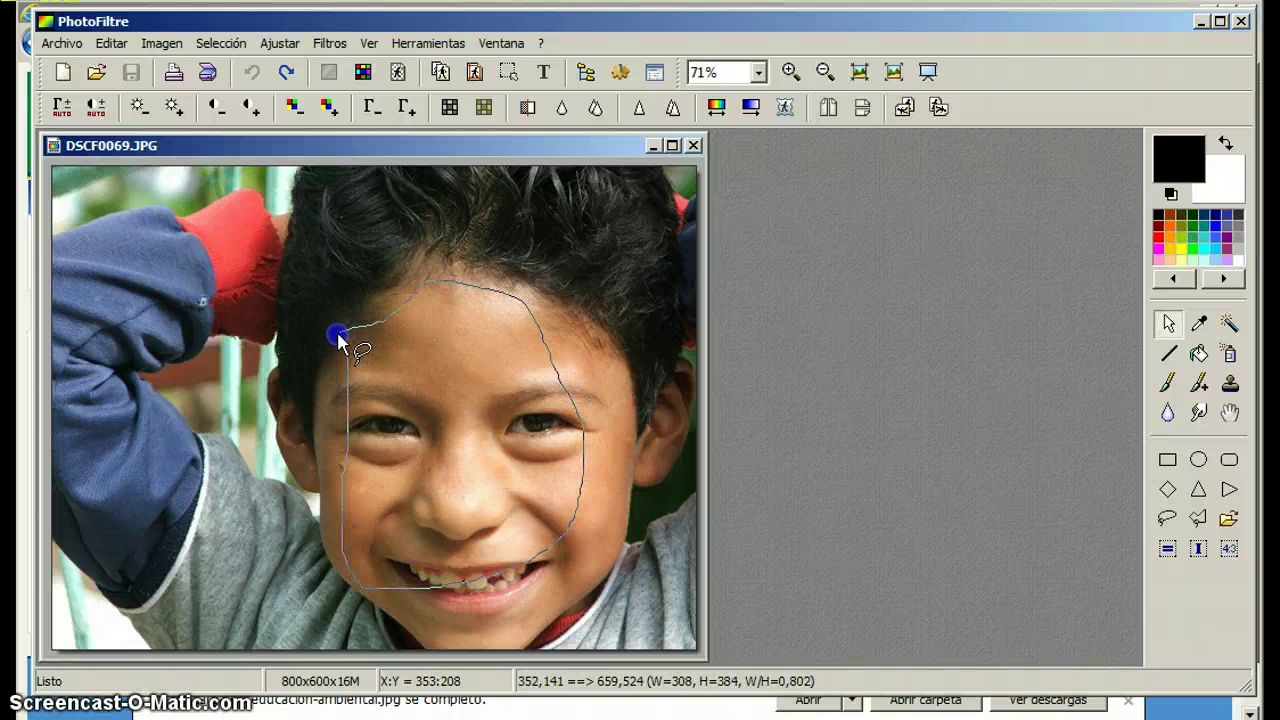
pyautogui.moveTo(338, 340); pyautogui.dragTo(340, 330)
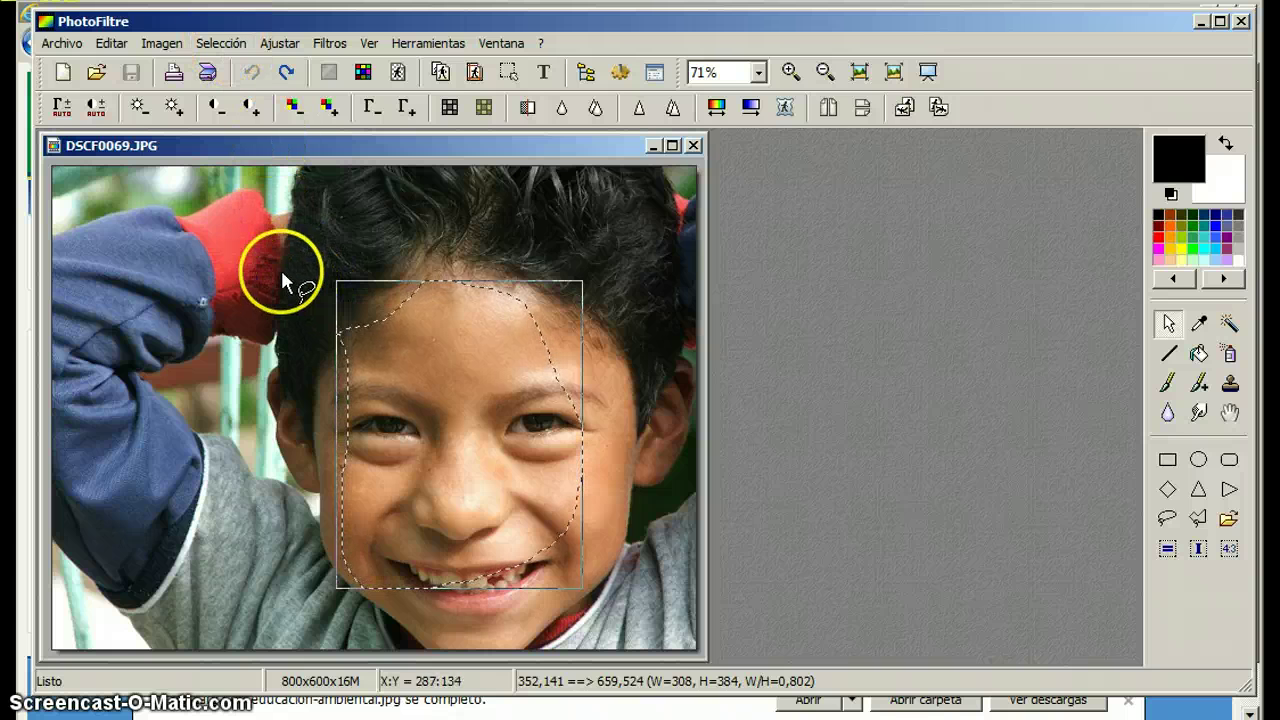
# - Trace a lasso selection about 103 by 157 pixels around the ear on the photo's left side, and hide the selection
pyautogui.moveTo(275, 367)
pyautogui.mouseDown()
pyautogui.moveTo(241, 396)
pyautogui.moveTo(259, 481)
pyautogui.mouseUp()
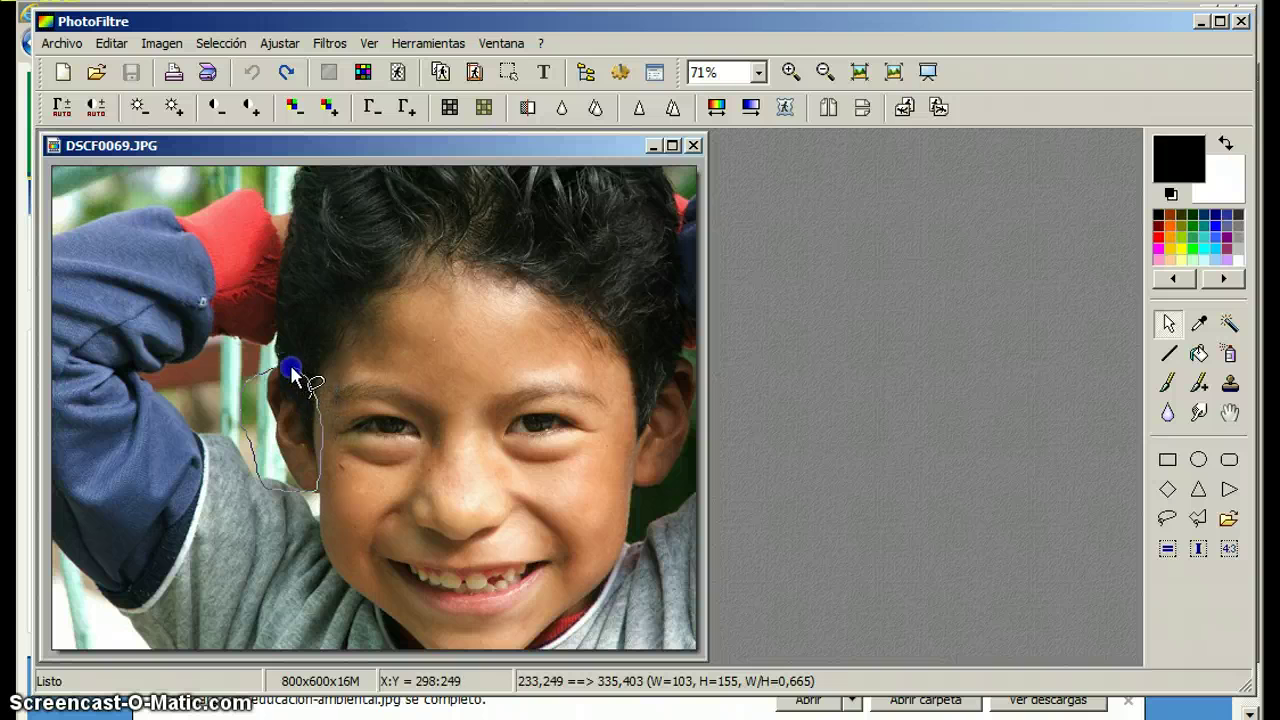
pyautogui.moveTo(290, 373); pyautogui.dragTo(287, 368)
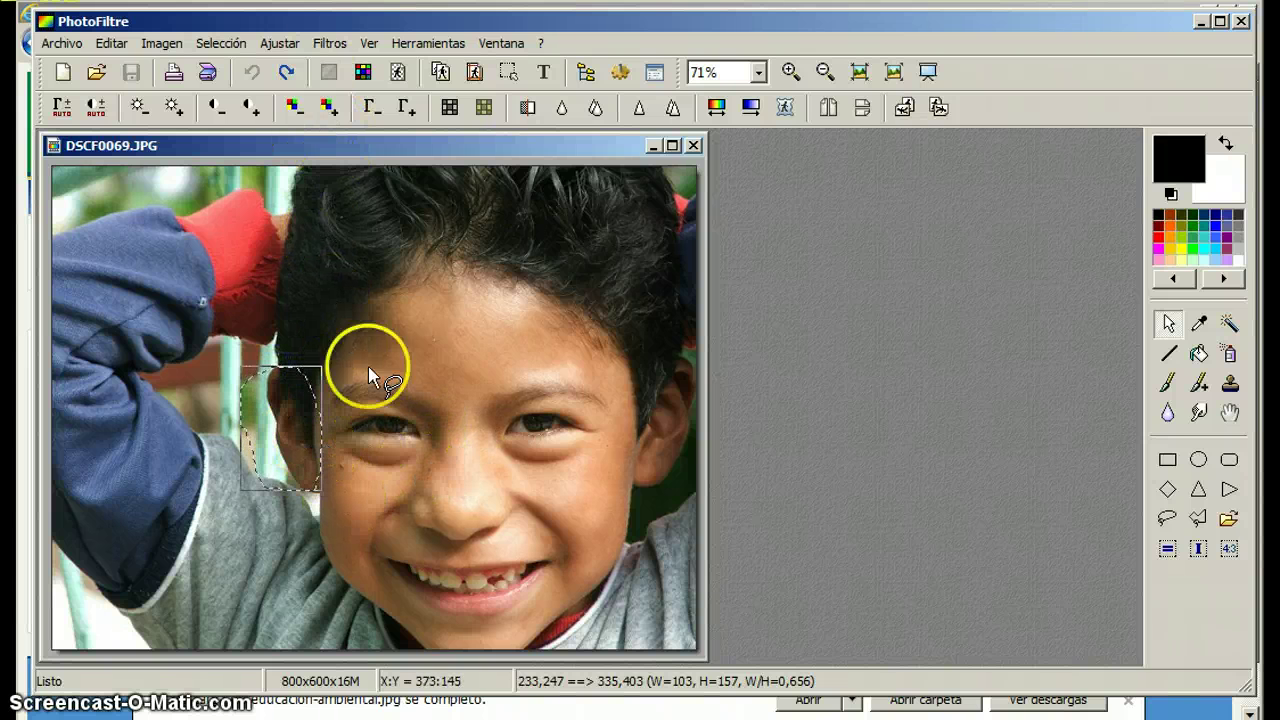
pyautogui.click(226, 44)
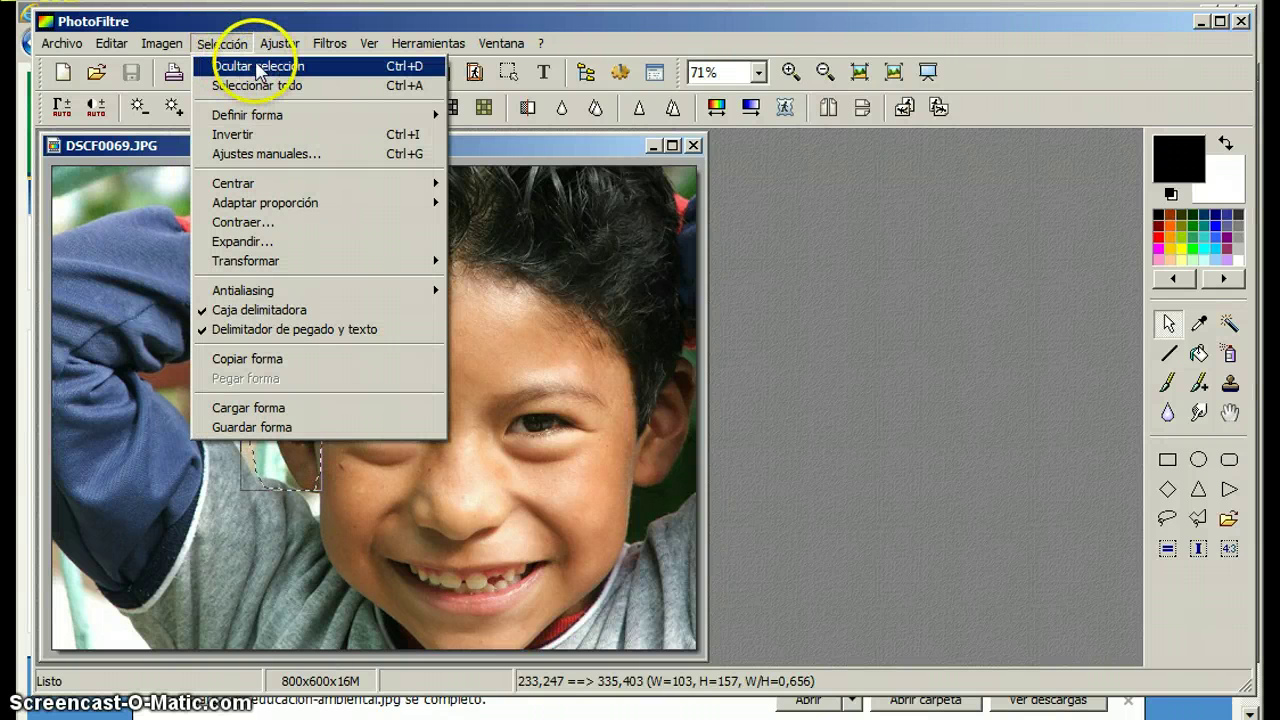
pyautogui.click(257, 66)
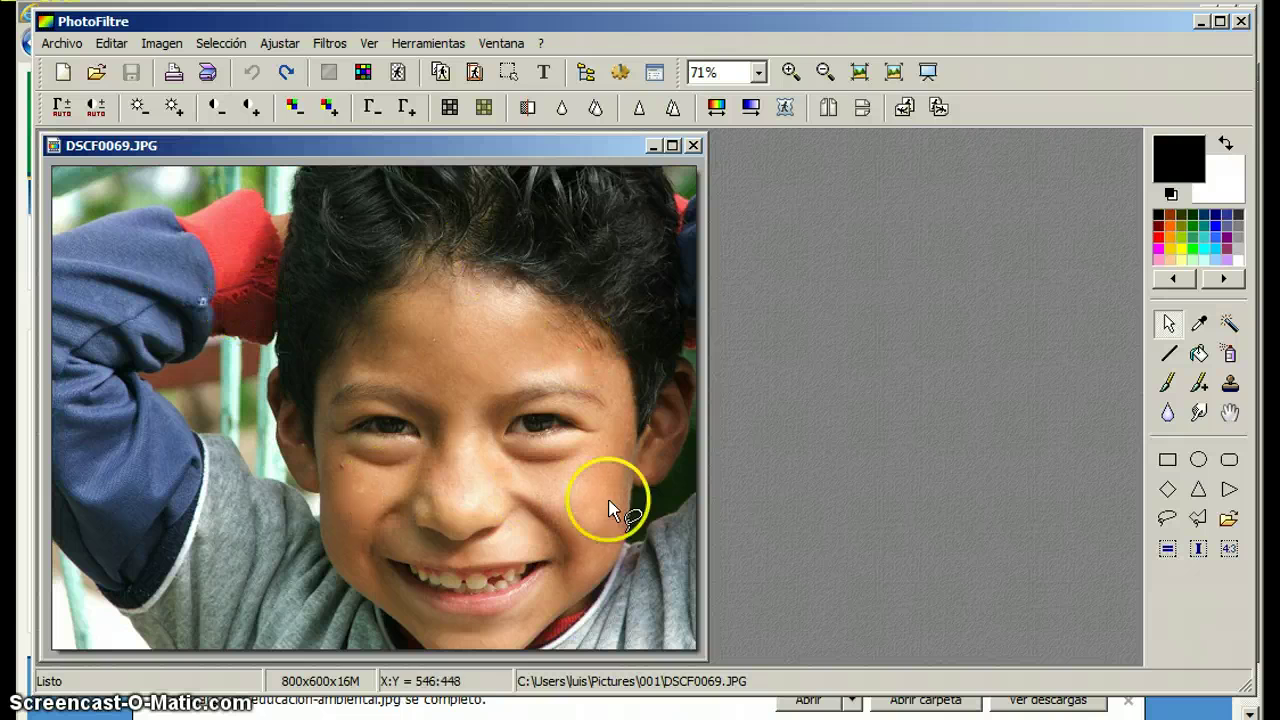
# - Apply a brightness of -27% and a contrast of 68% to all channels of the photo
pyautogui.click(224, 45)
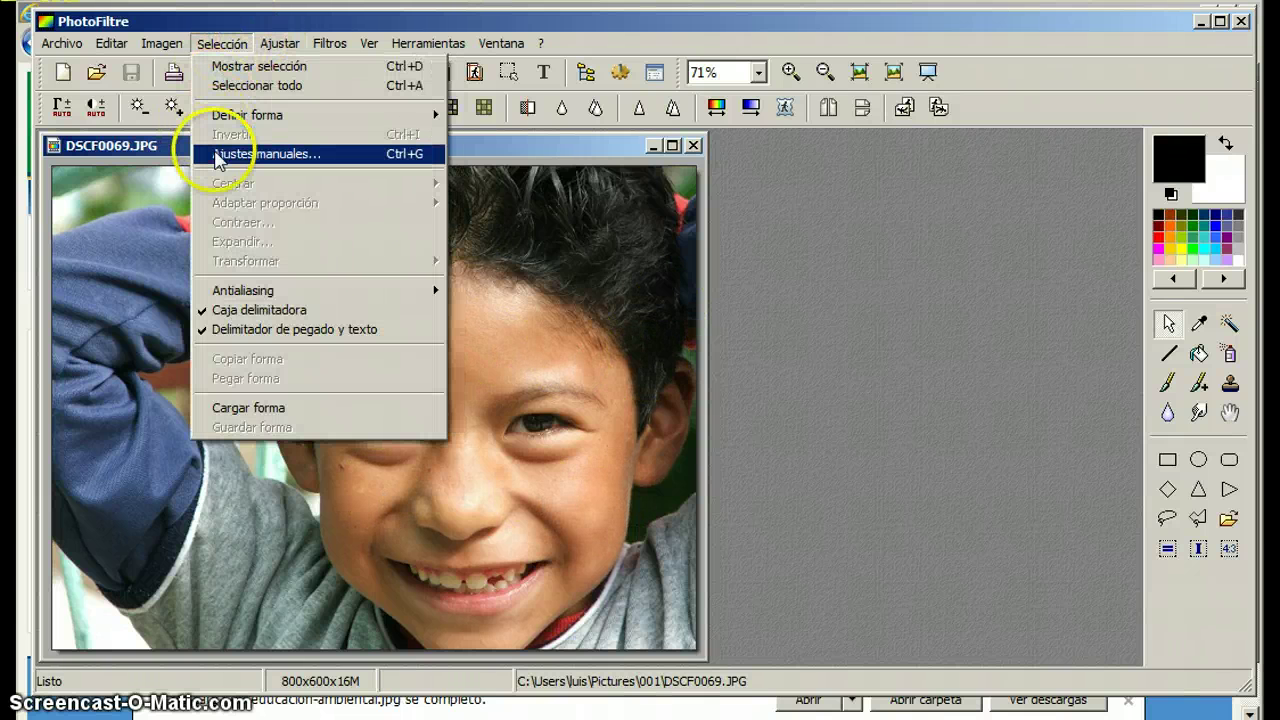
pyautogui.moveTo(281, 52)
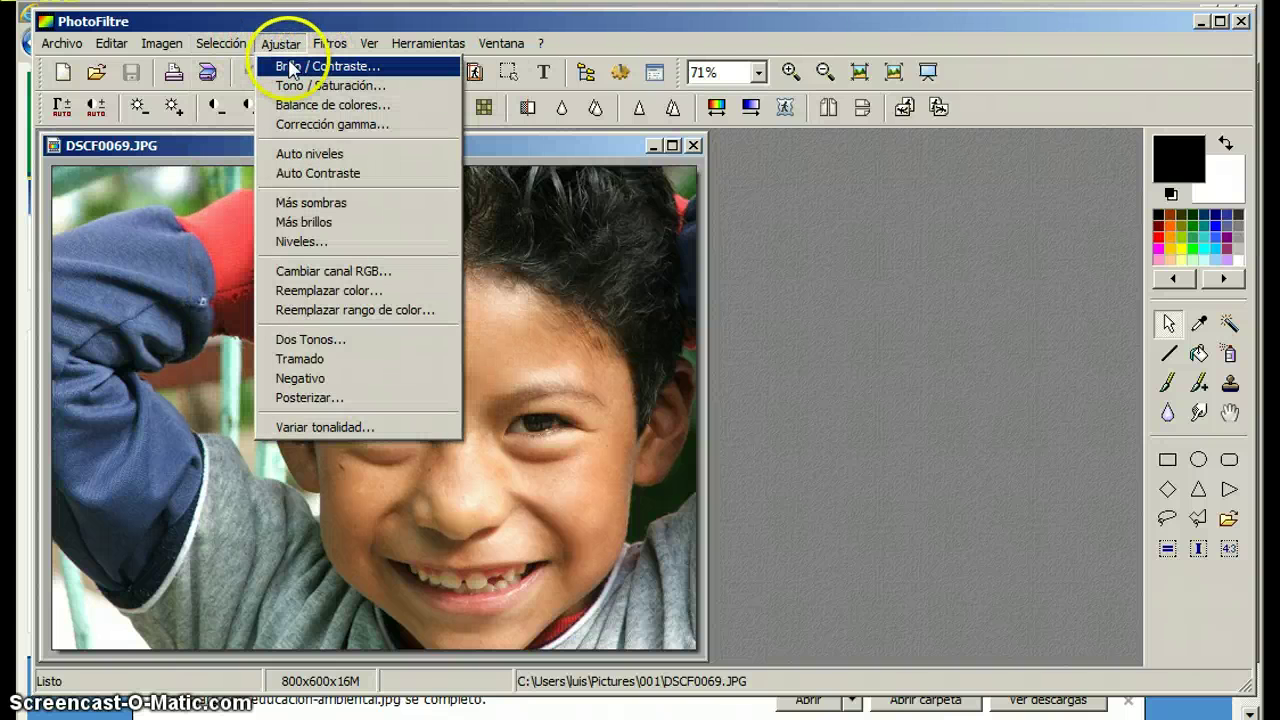
pyautogui.click(290, 67)
pyautogui.moveTo(594, 216); pyautogui.dragTo(792, 220)
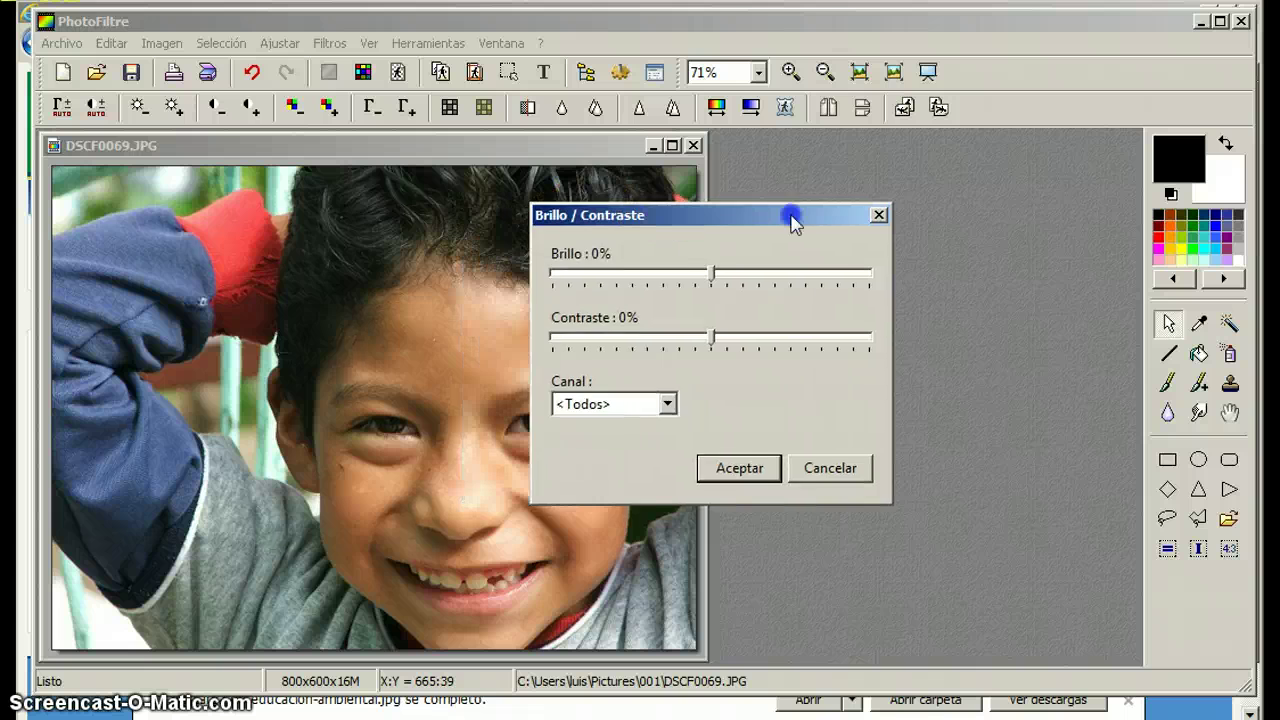
pyautogui.moveTo(749, 283); pyautogui.dragTo(750, 285)
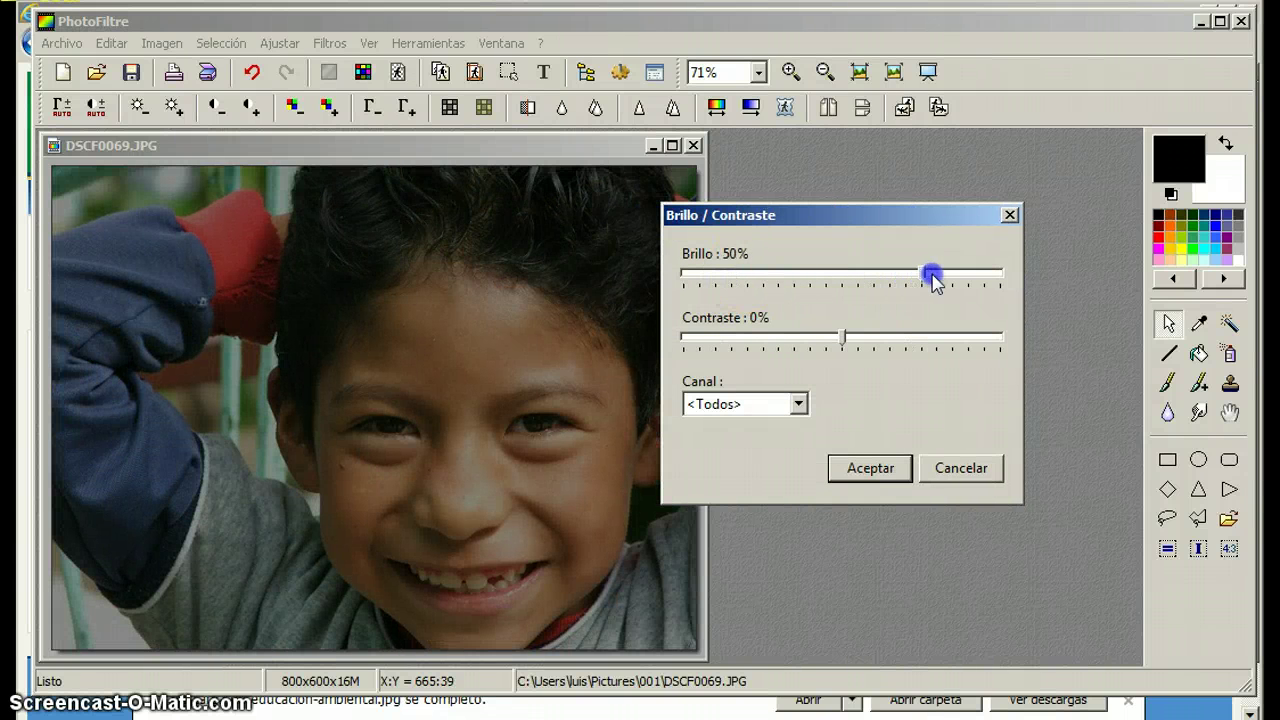
pyautogui.moveTo(931, 279); pyautogui.dragTo(933, 280)
pyautogui.moveTo(803, 270); pyautogui.dragTo(798, 266)
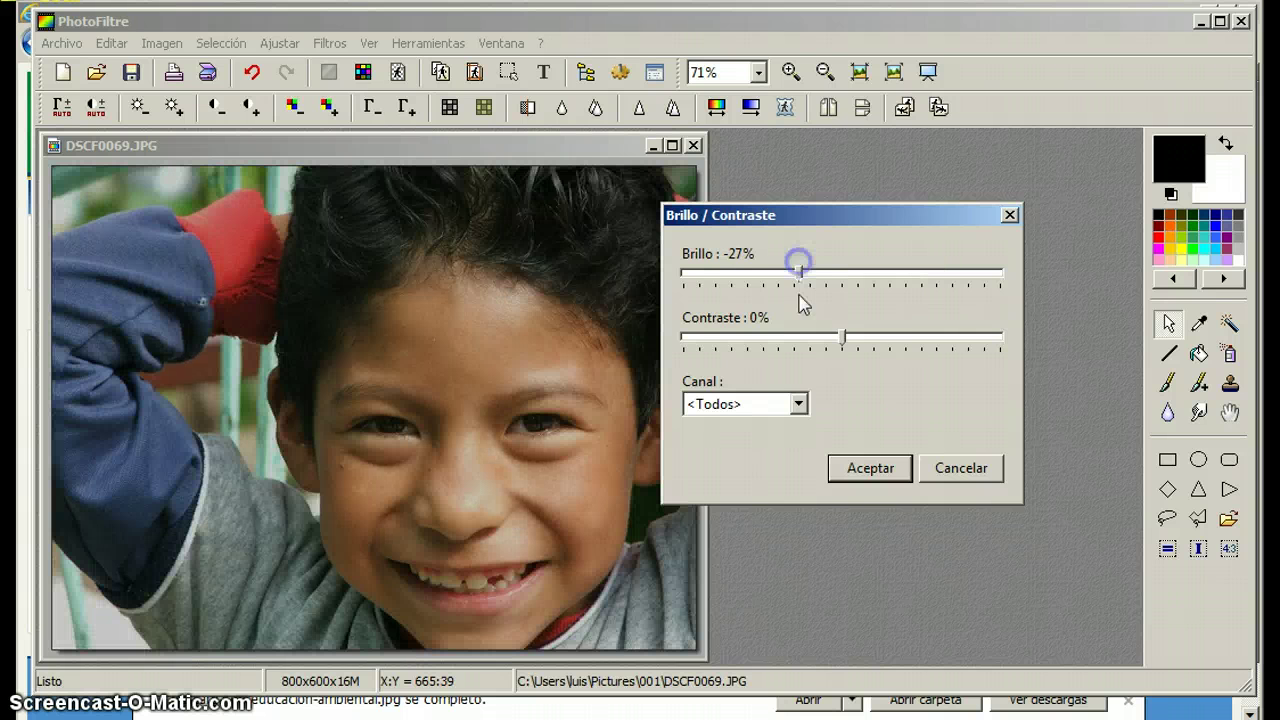
pyautogui.moveTo(931, 337); pyautogui.dragTo(947, 340)
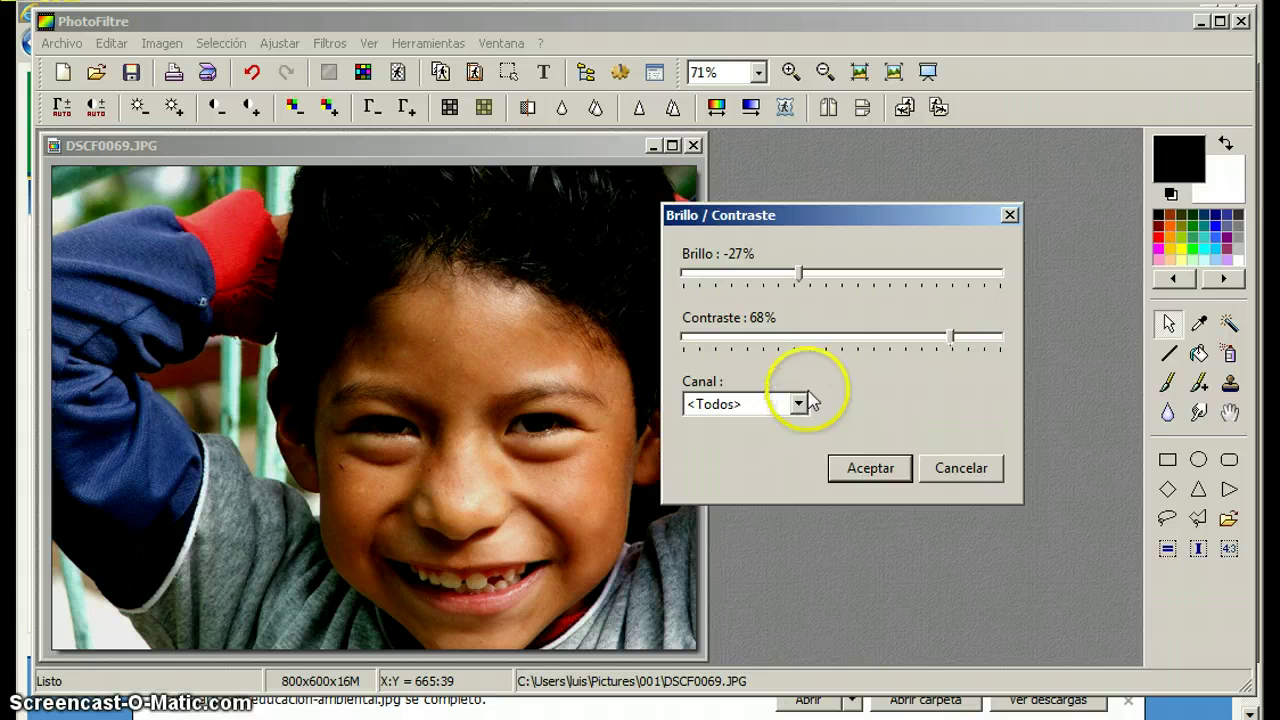
pyautogui.click(870, 468)
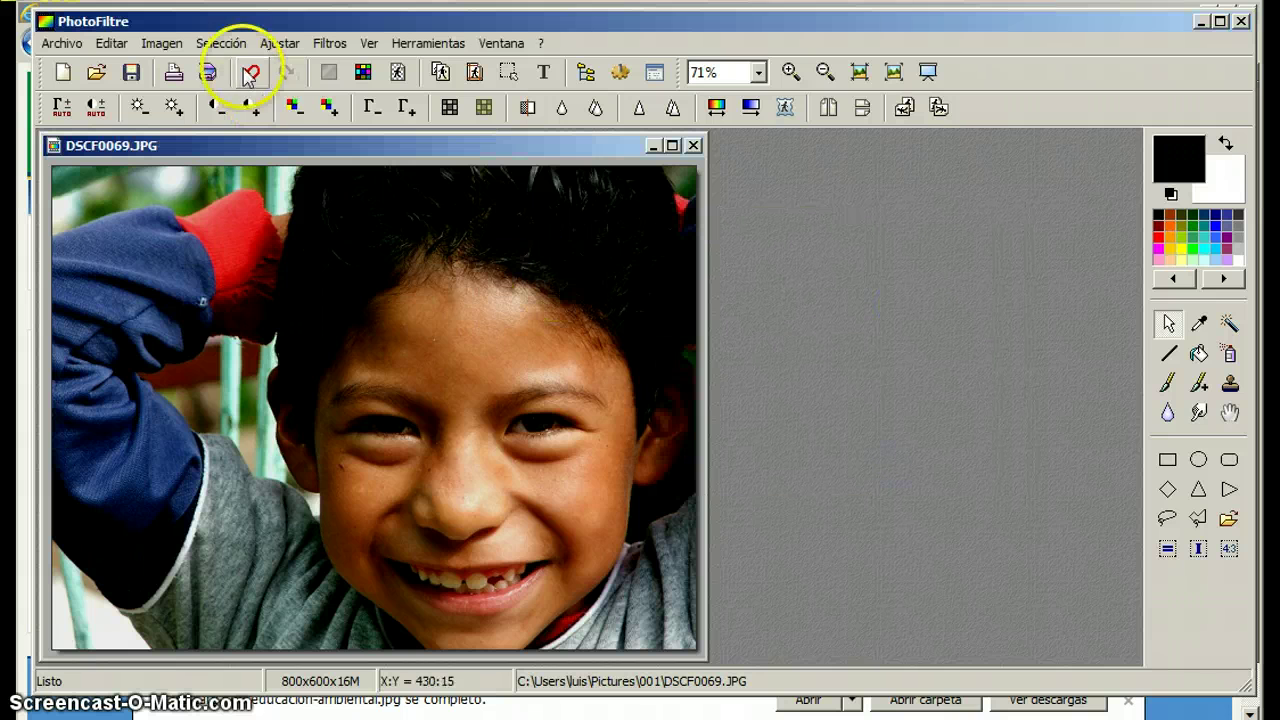
# - Set the photo's hue to 109° and raise its saturation strongly, for all channels
pyautogui.click(282, 43)
pyautogui.moveTo(330, 43)
pyautogui.moveTo(280, 43)
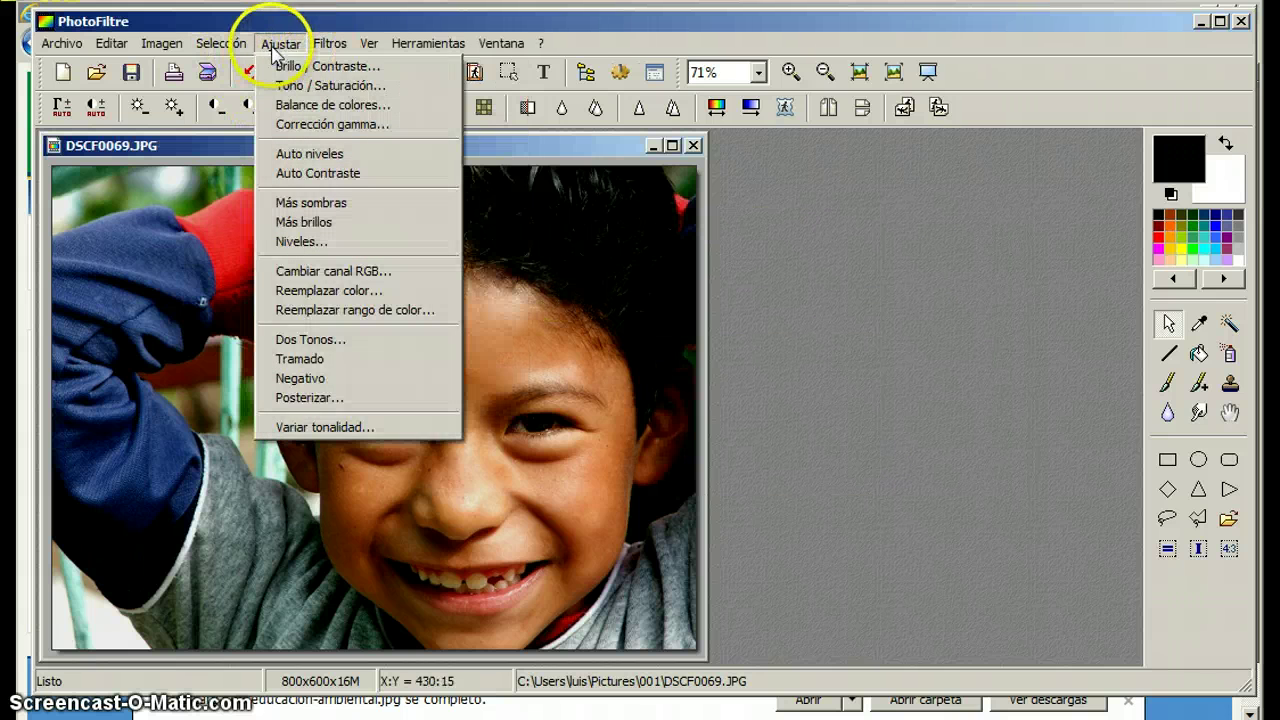
pyautogui.click(303, 86)
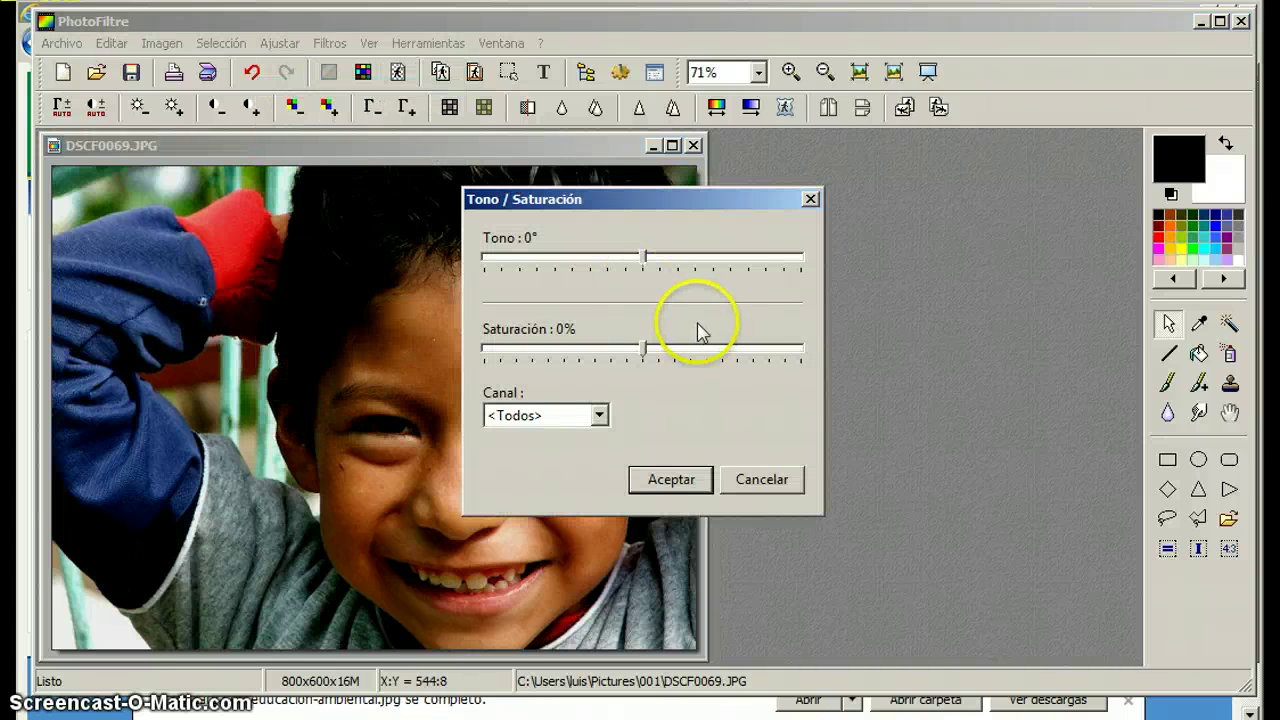
pyautogui.moveTo(643, 257); pyautogui.dragTo(739, 263)
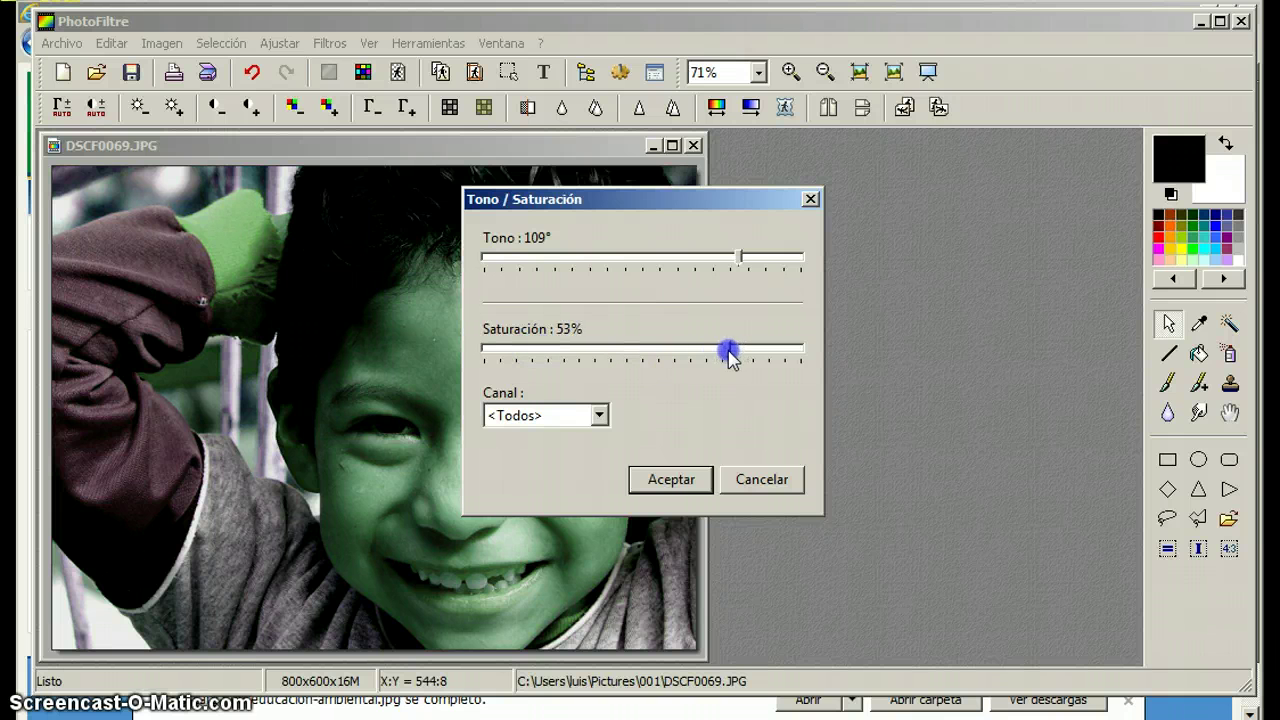
pyautogui.moveTo(731, 358); pyautogui.dragTo(748, 358)
pyautogui.click(670, 479)
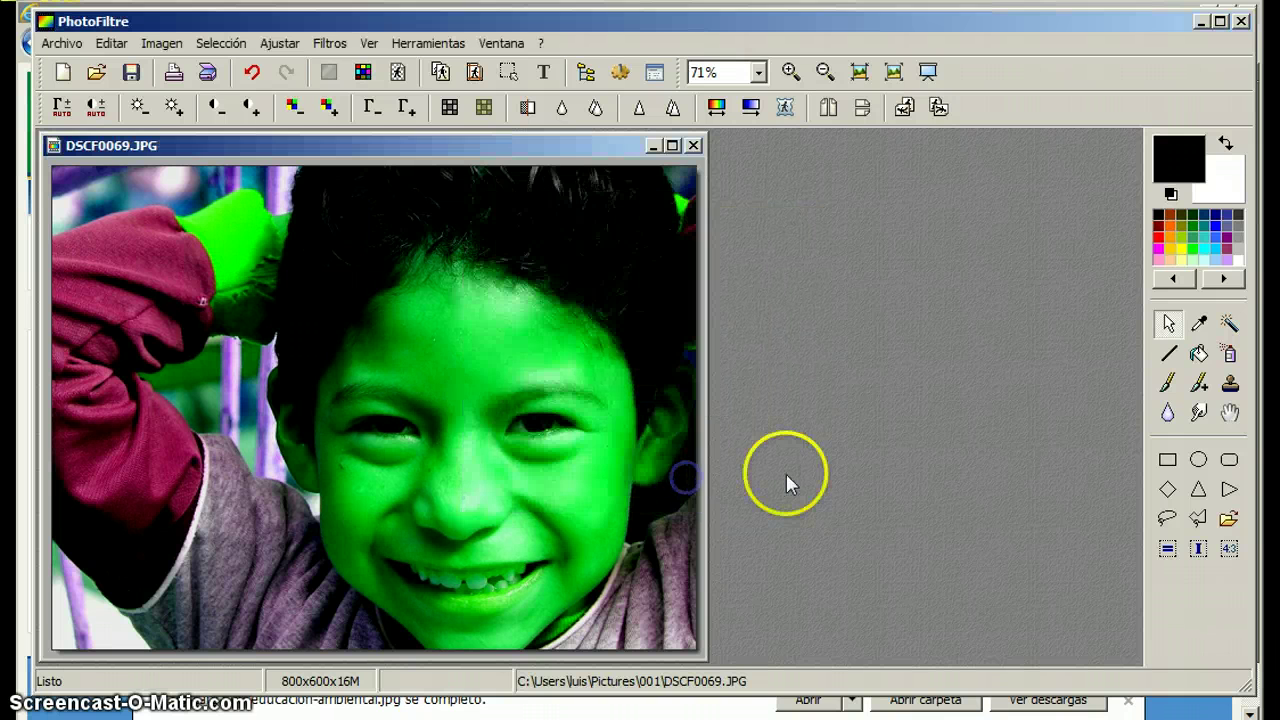
pyautogui.click(281, 43)
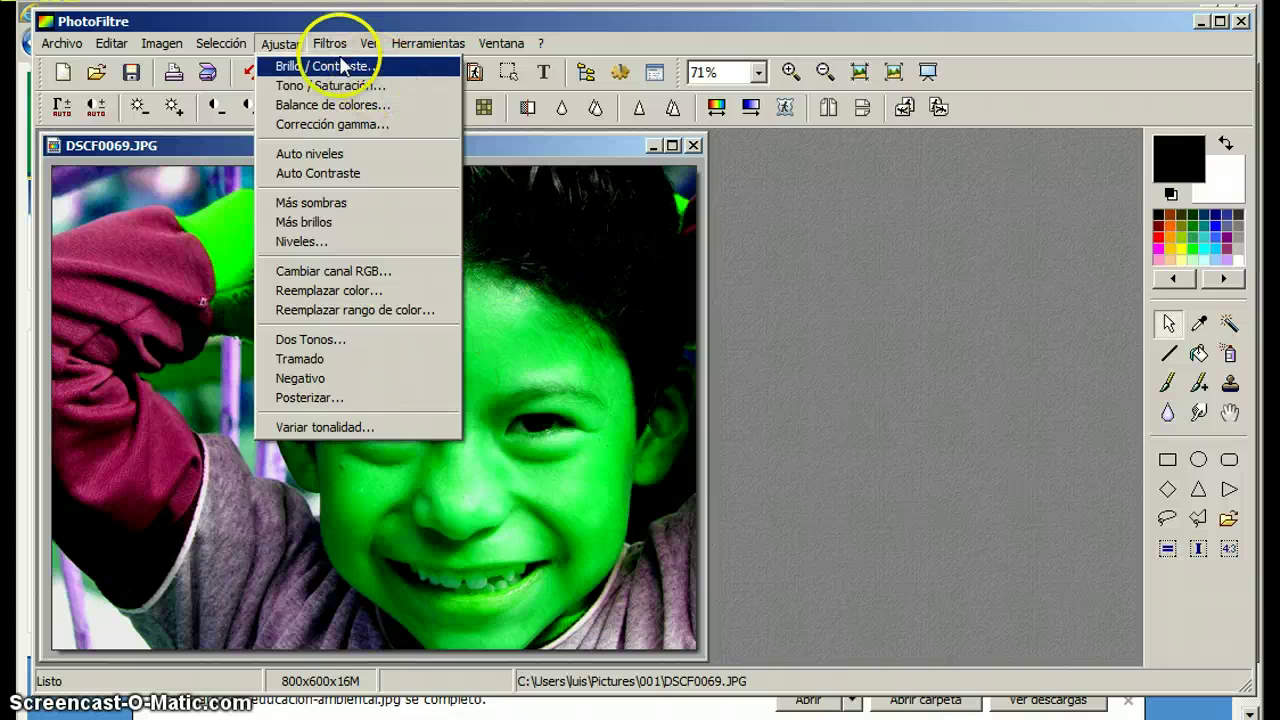
pyautogui.moveTo(334, 46)
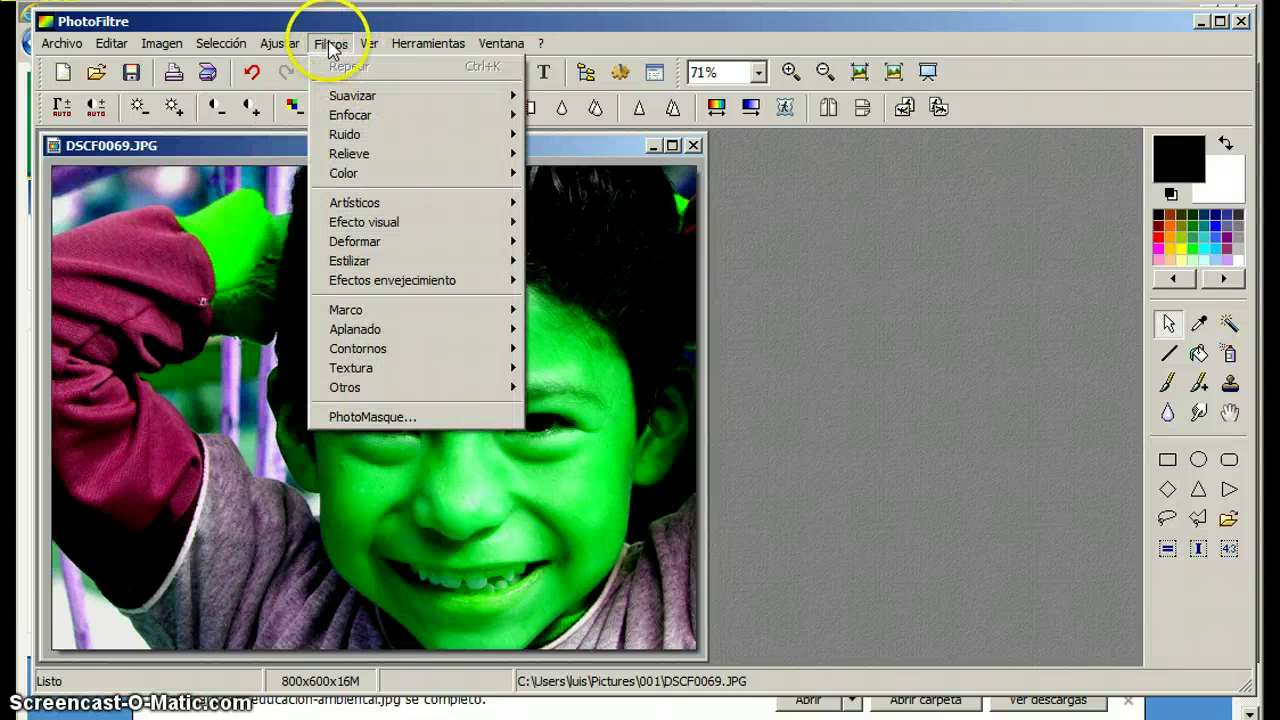
pyautogui.click(885, 265)
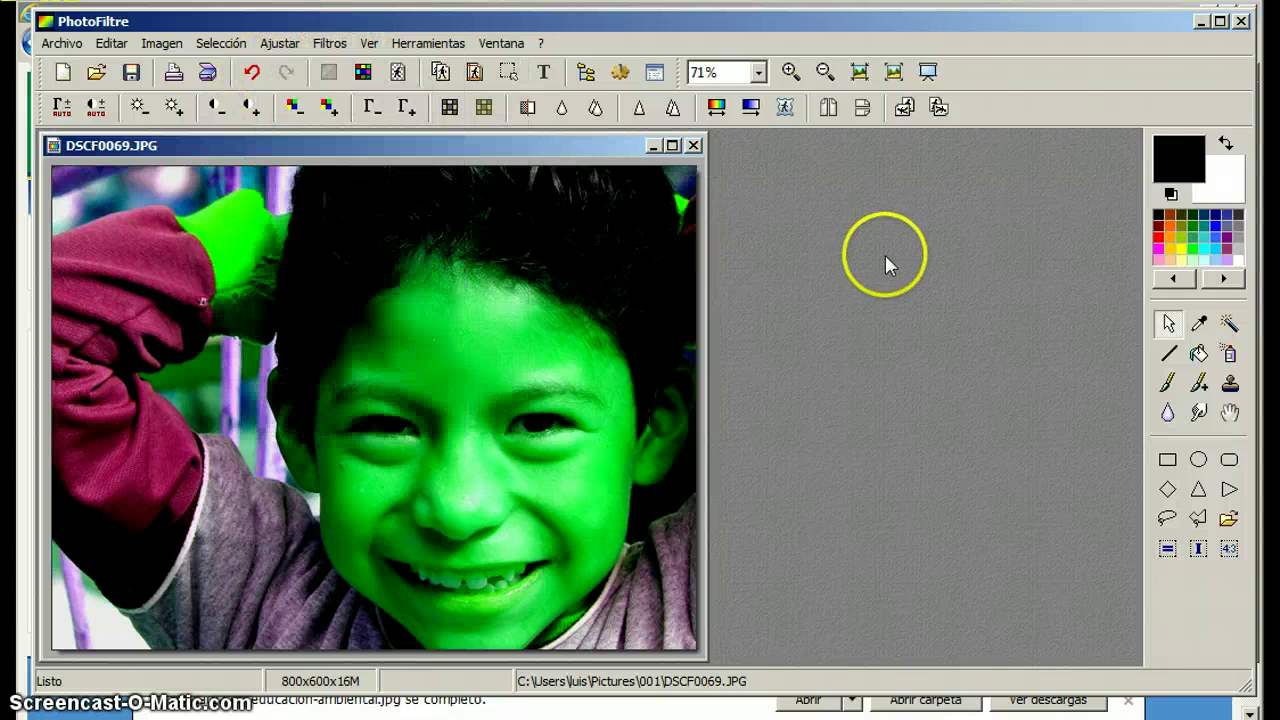
# - Undo the hue/saturation and brightness/contrast adjustments to restore the photo's original colours
pyautogui.click(252, 72)
pyautogui.click(255, 76)
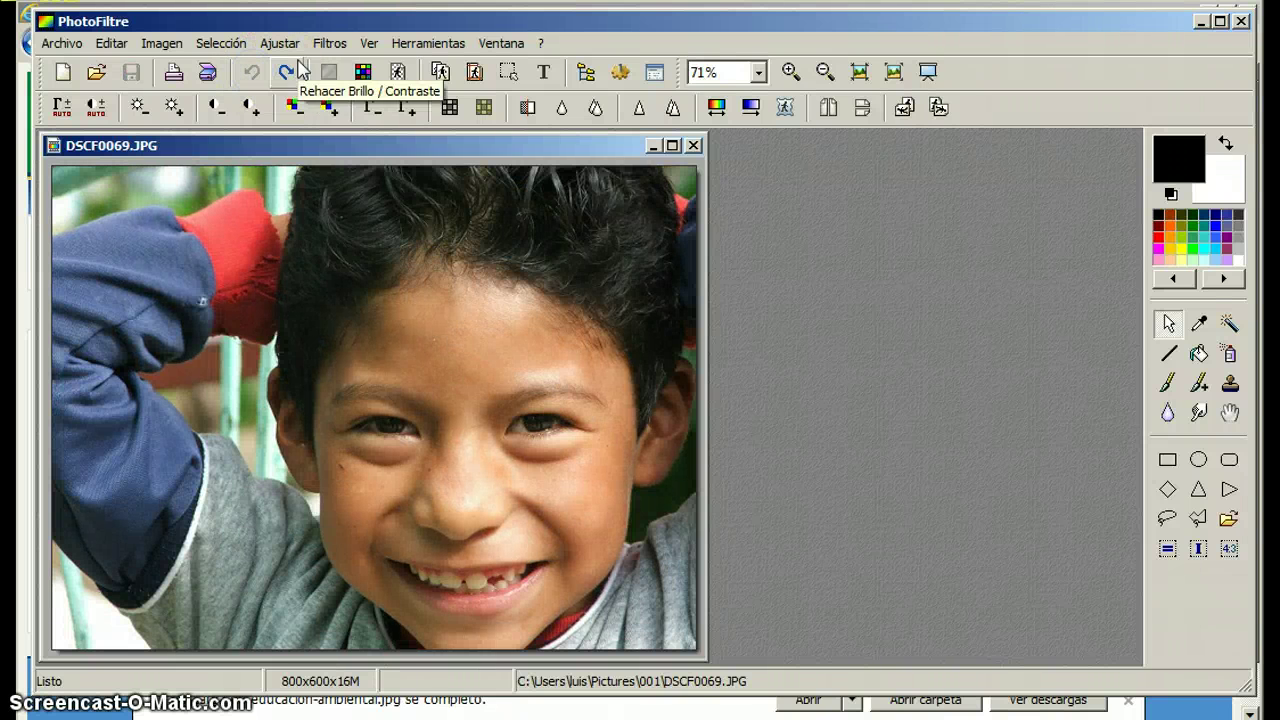
# - Try the Escala de grises colour filter on the whole photo, and undo it
pyautogui.click(334, 46)
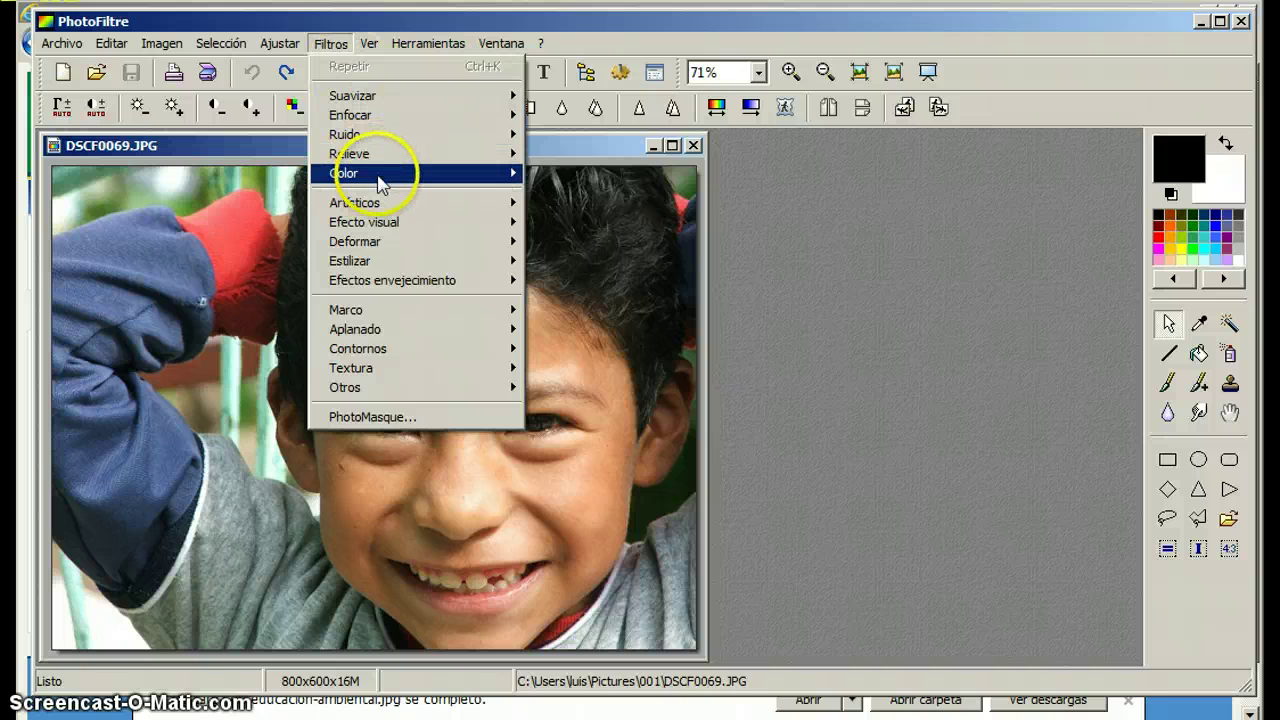
pyautogui.moveTo(379, 178)
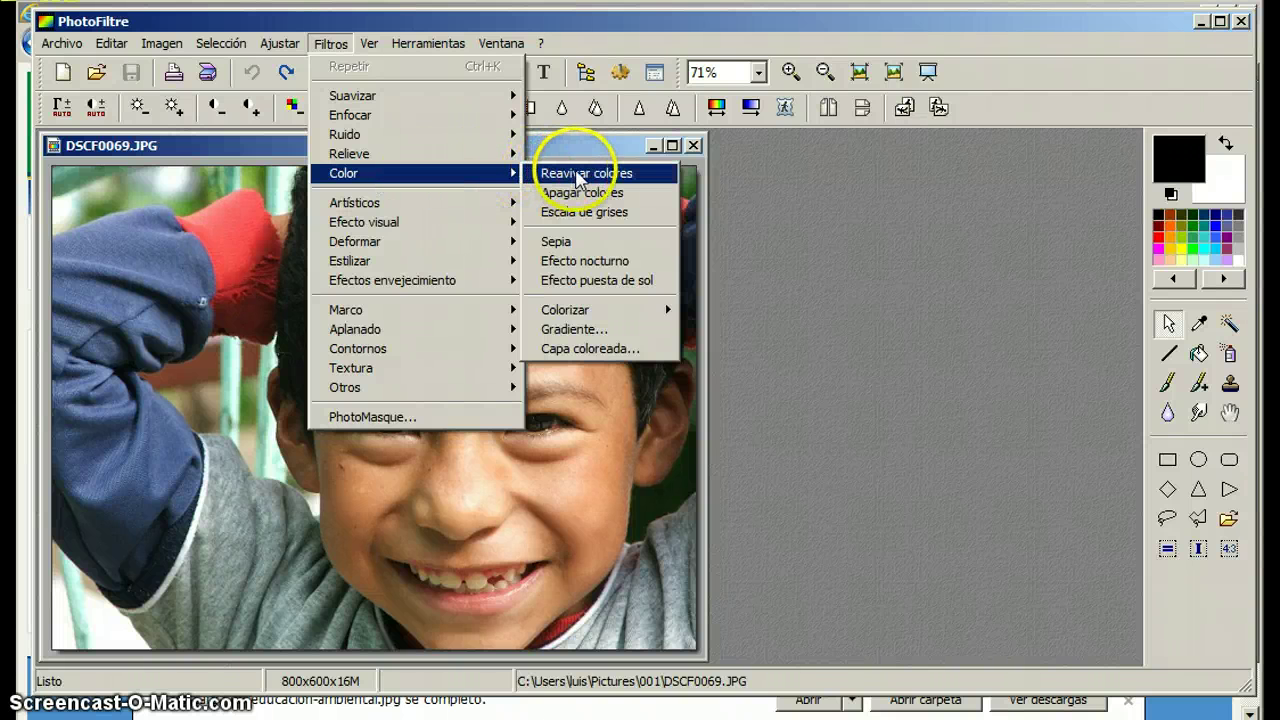
pyautogui.click(591, 211)
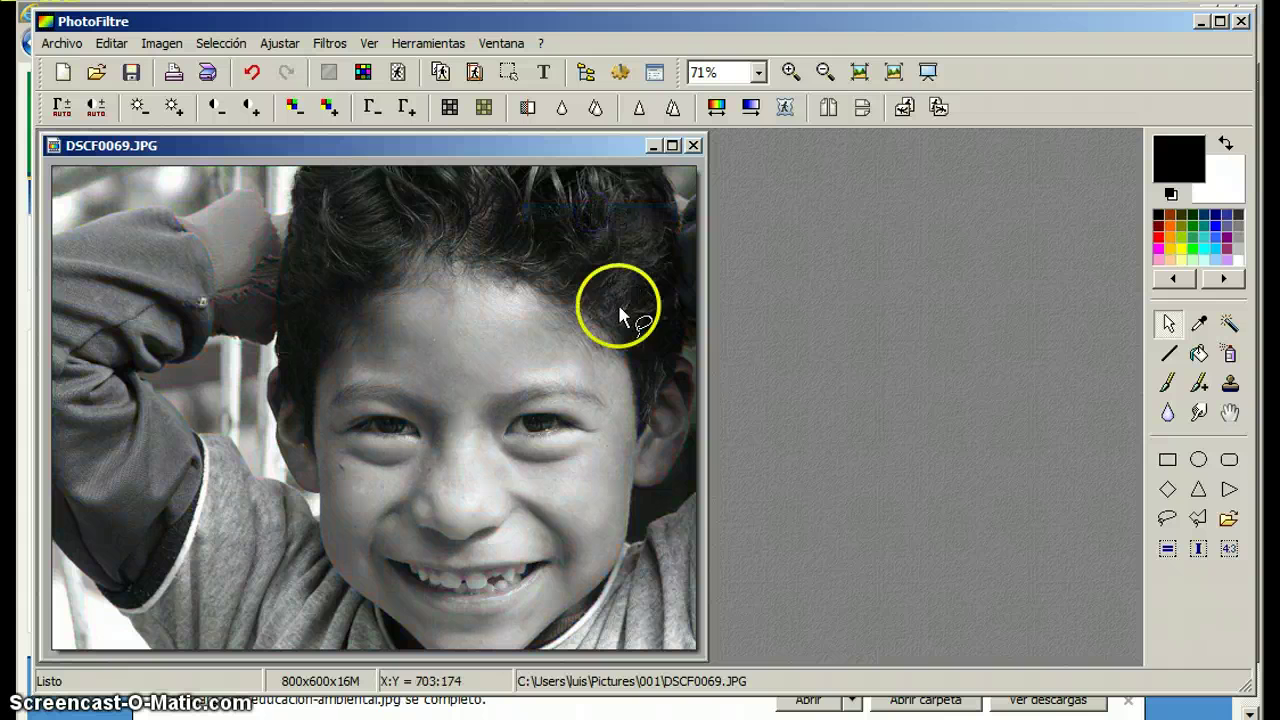
pyautogui.click(253, 77)
# - Try the Sepia colour filter on the whole photo, and undo it
pyautogui.click(330, 43)
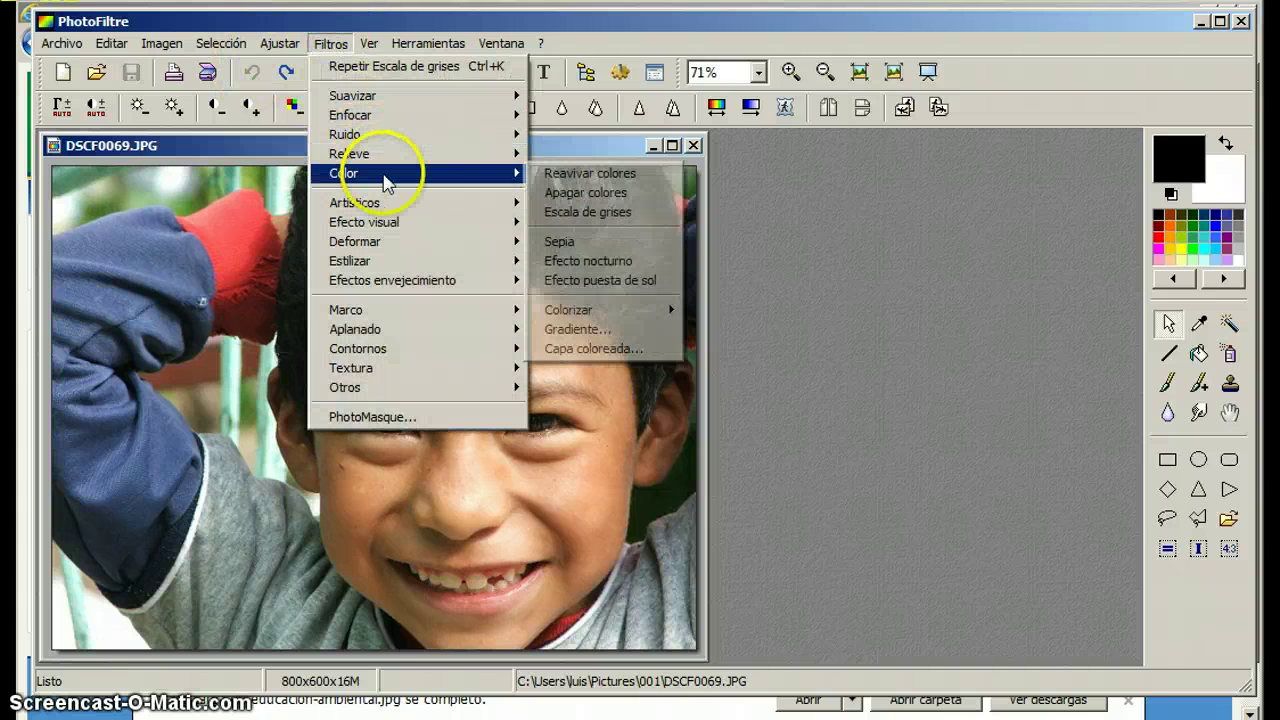
pyautogui.click(556, 241)
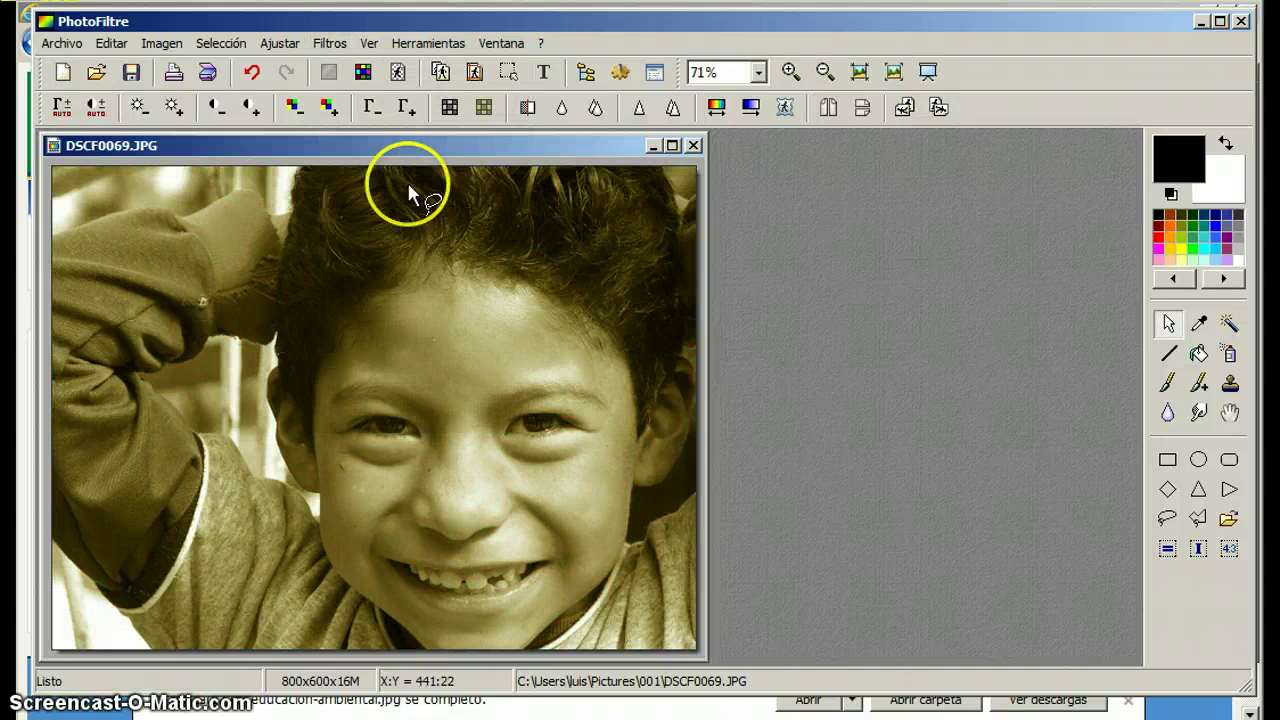
pyautogui.click(252, 72)
# - Try the standard Relieve filter on the photo, and undo it
pyautogui.click(330, 43)
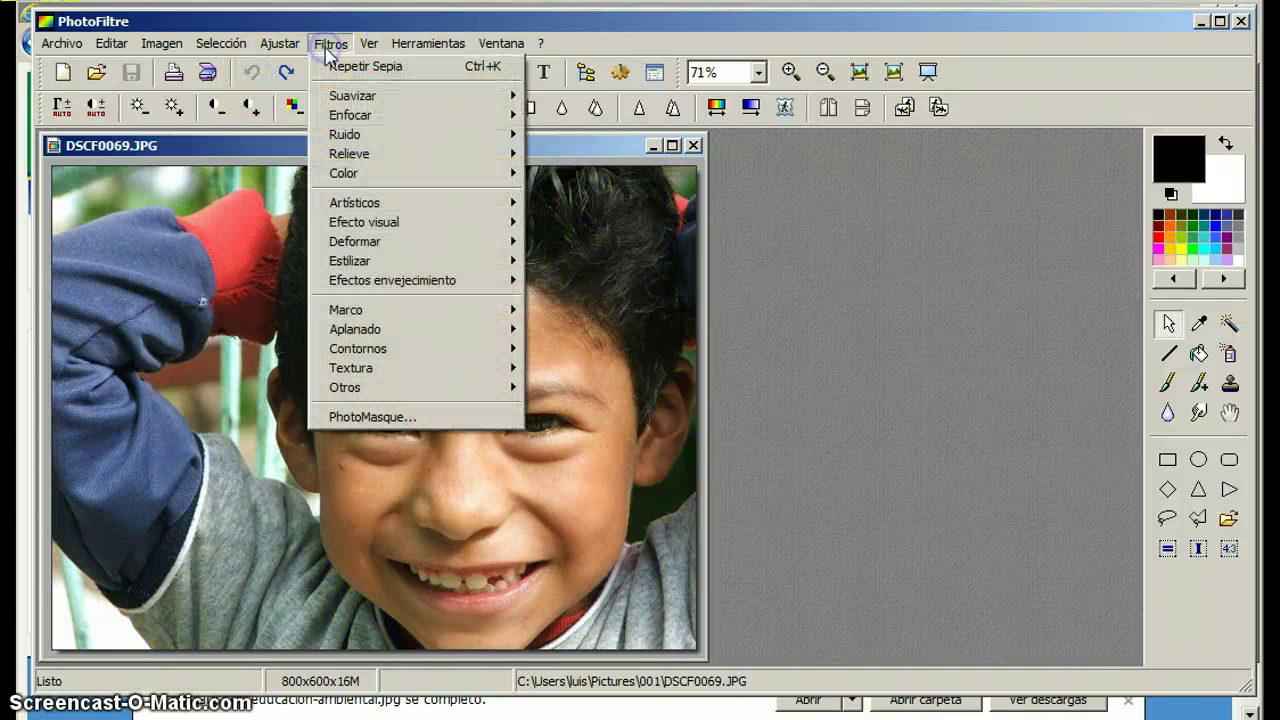
pyautogui.moveTo(388, 162)
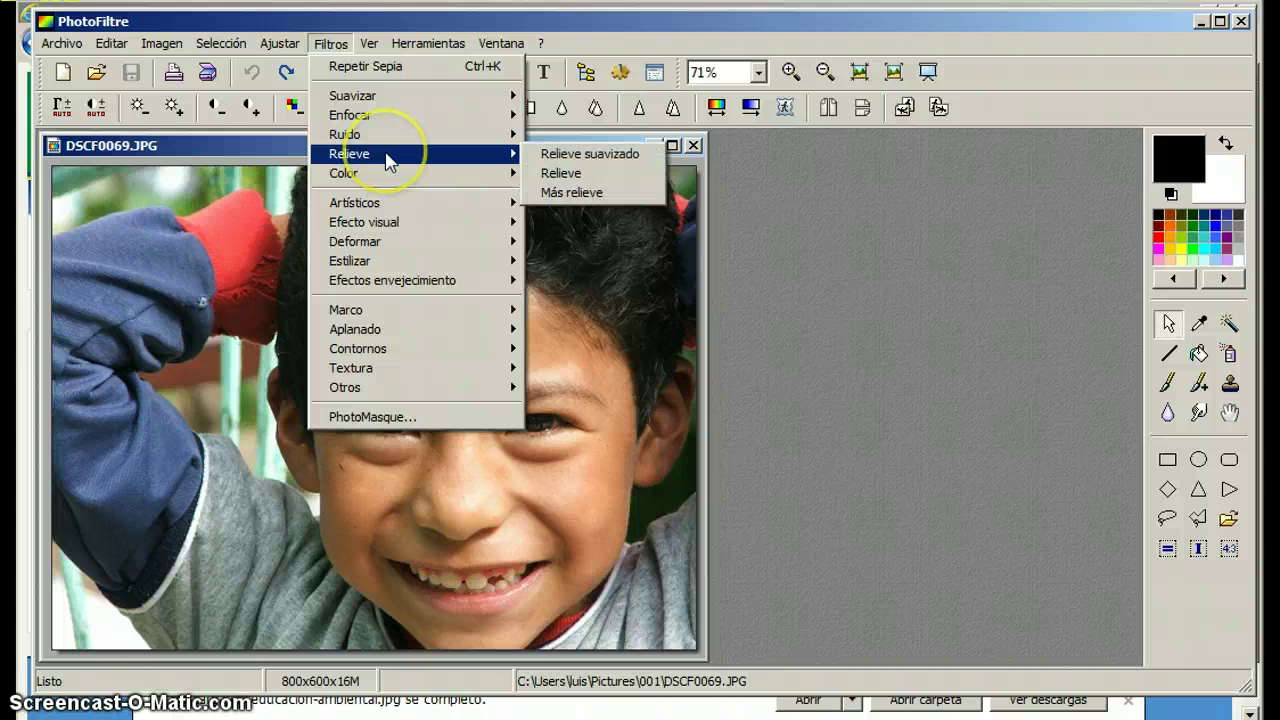
pyautogui.click(578, 177)
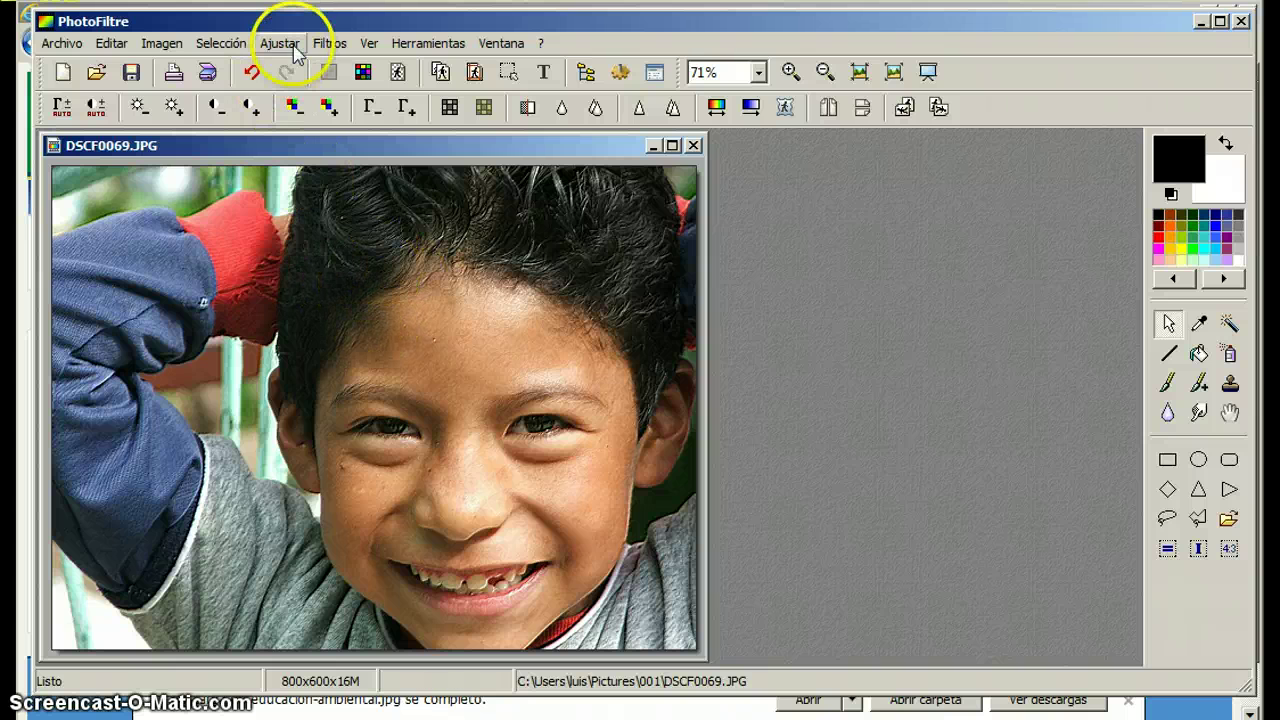
pyautogui.click(251, 72)
# - Try the Espiral deformation on the photo with its preset settings, and undo it
pyautogui.click(327, 44)
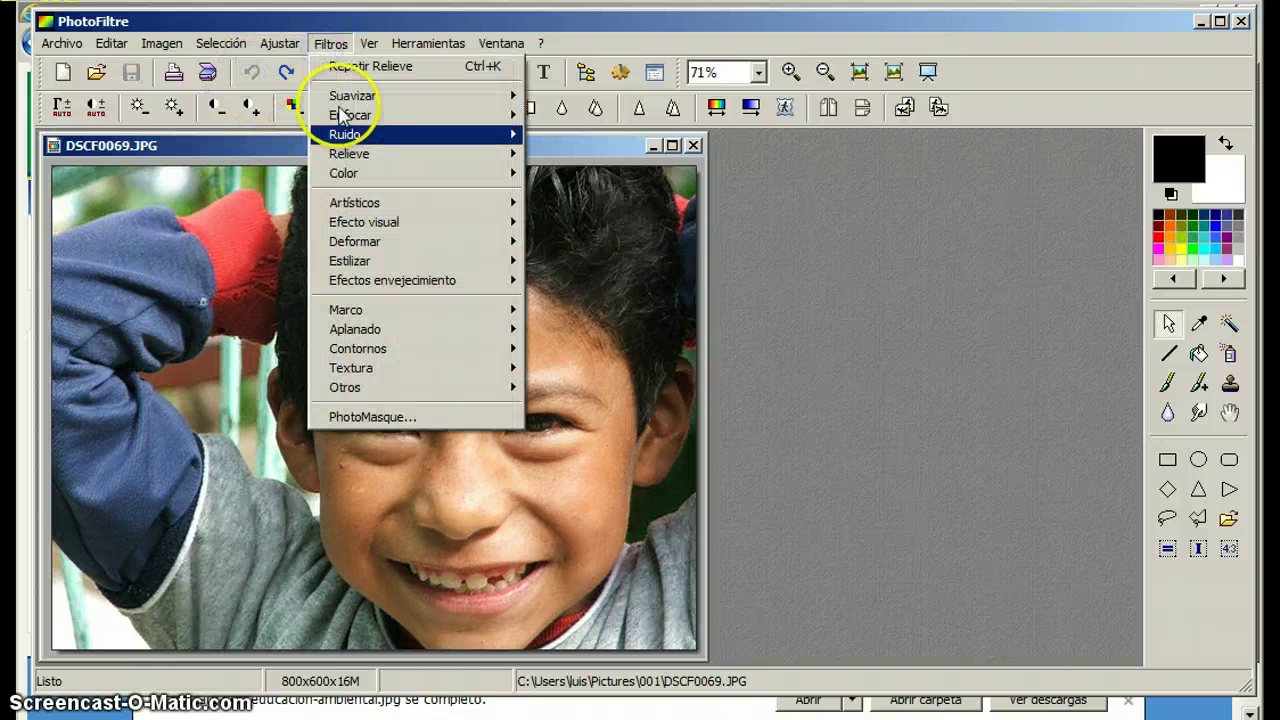
pyautogui.moveTo(393, 245)
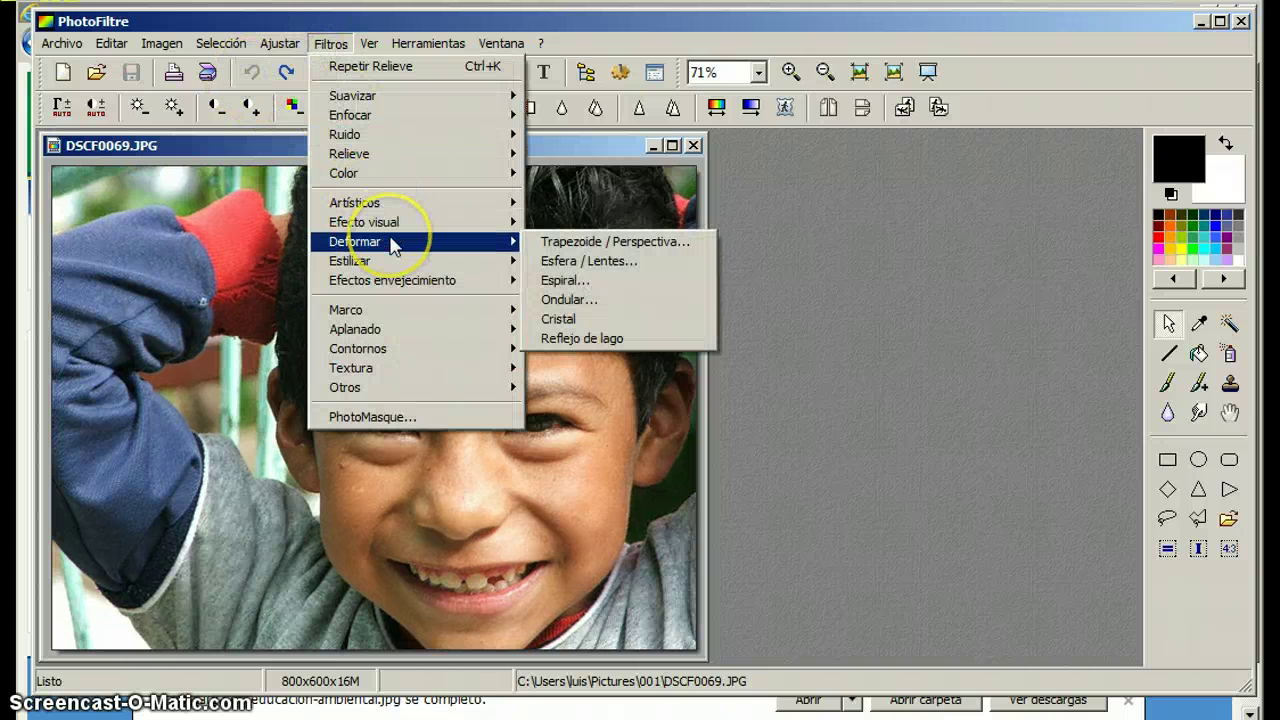
pyautogui.click(565, 281)
pyautogui.click(664, 432)
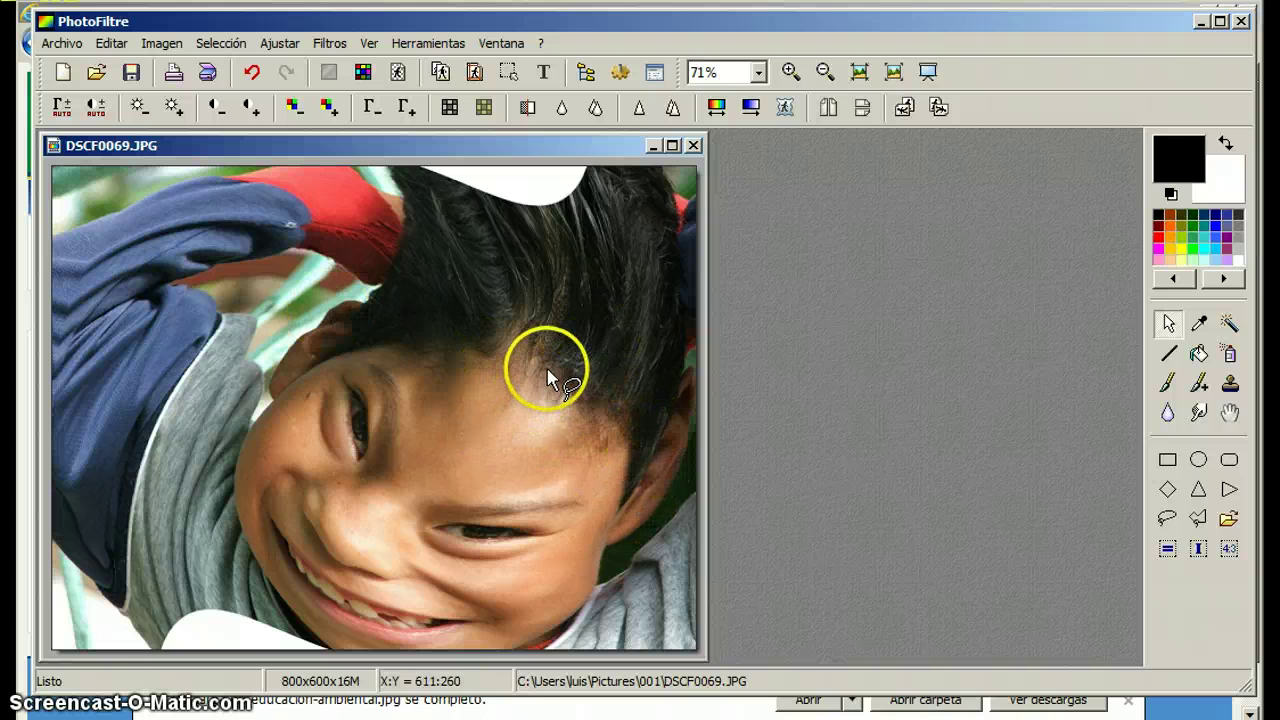
pyautogui.click(245, 74)
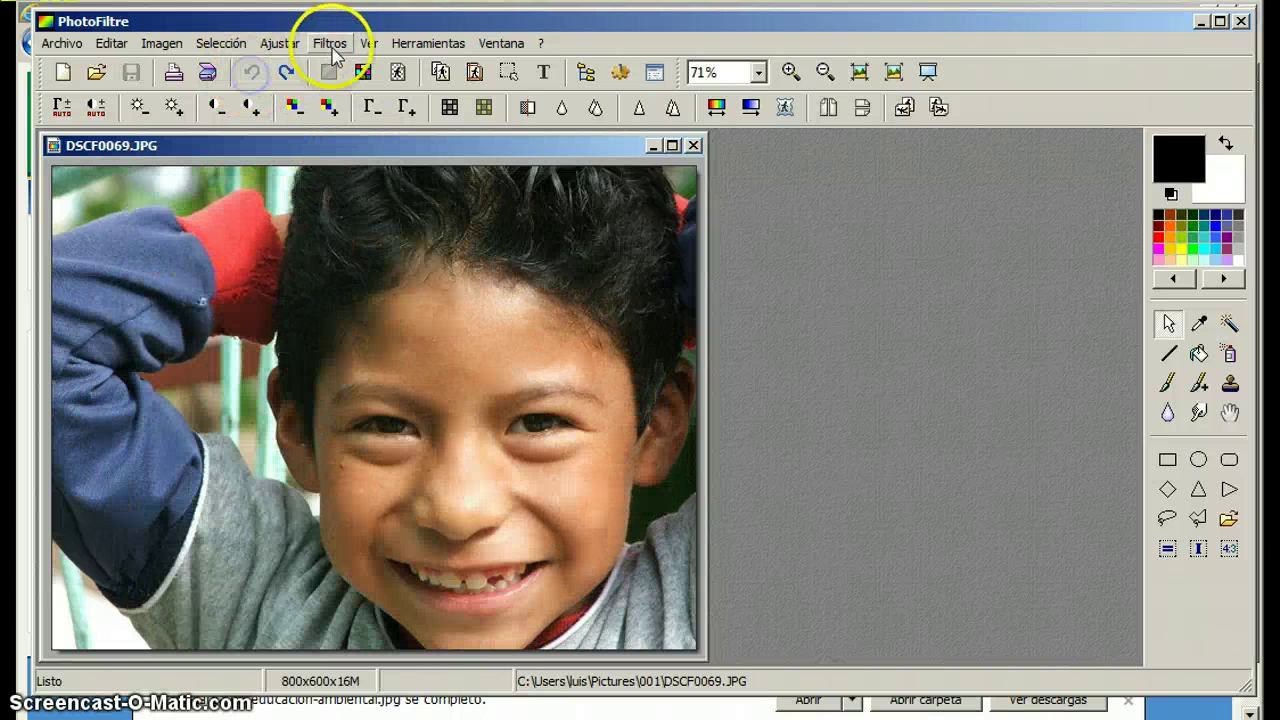
# - Add a simple frame (Marco simple) around the photo with its preset settings
pyautogui.click(330, 43)
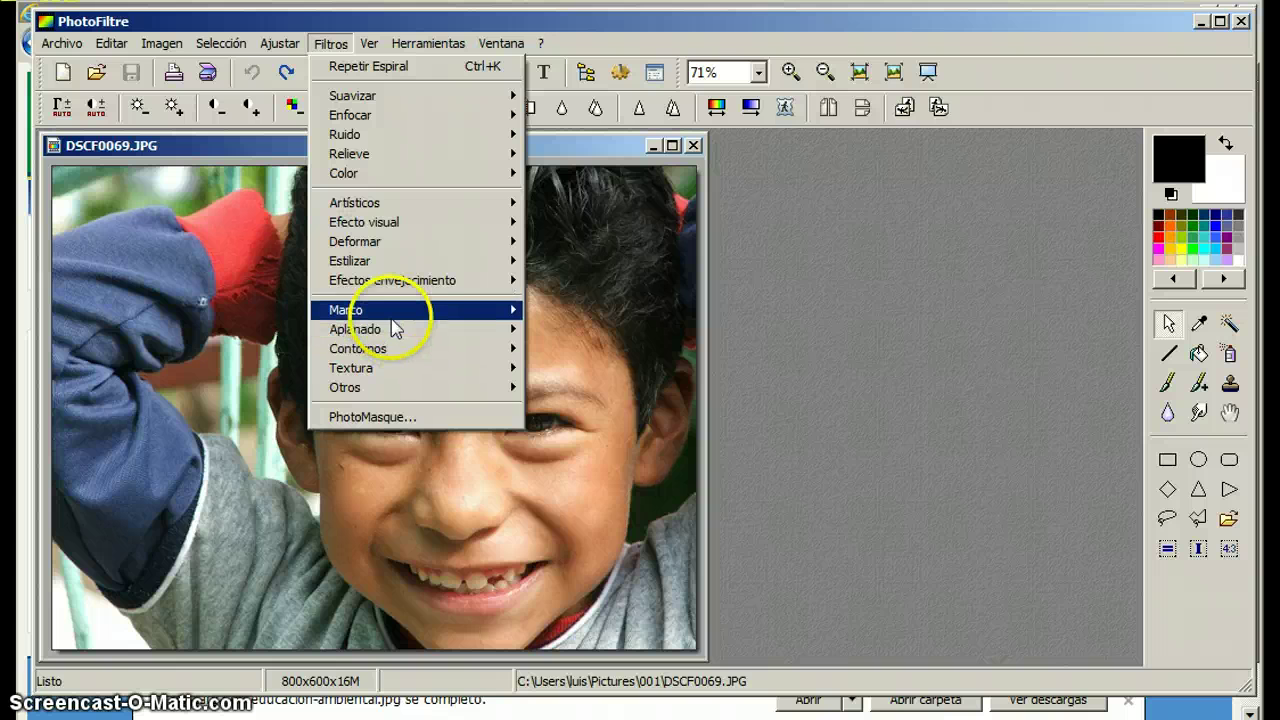
pyautogui.moveTo(395, 312)
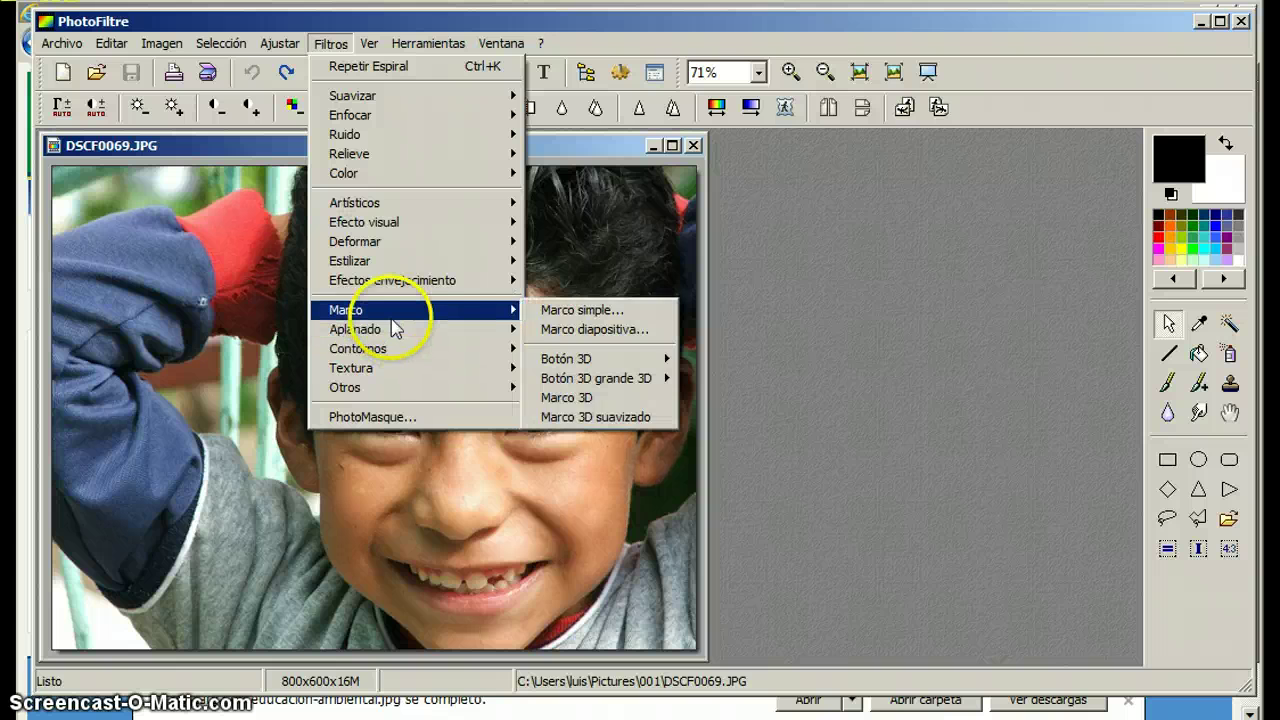
pyautogui.click(585, 312)
pyautogui.click(665, 447)
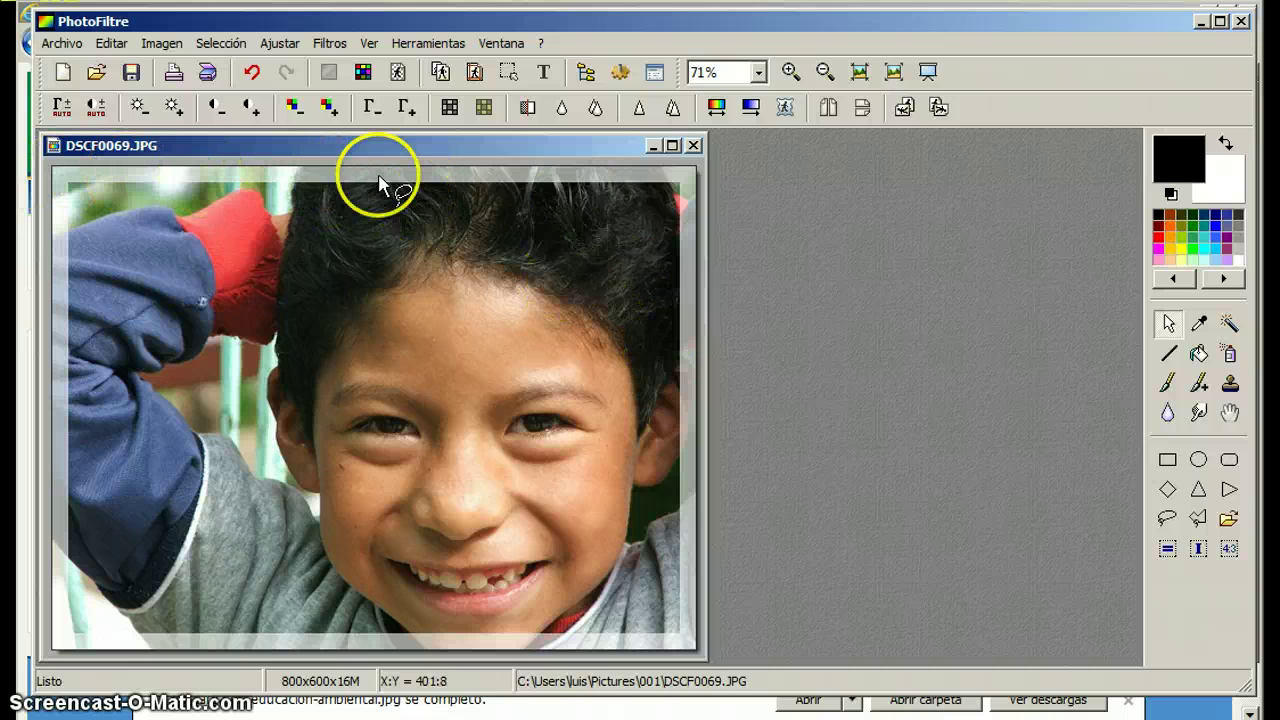
# - Apply the Botón 3D frame effect to the outer edges of the framed photo
pyautogui.click(330, 44)
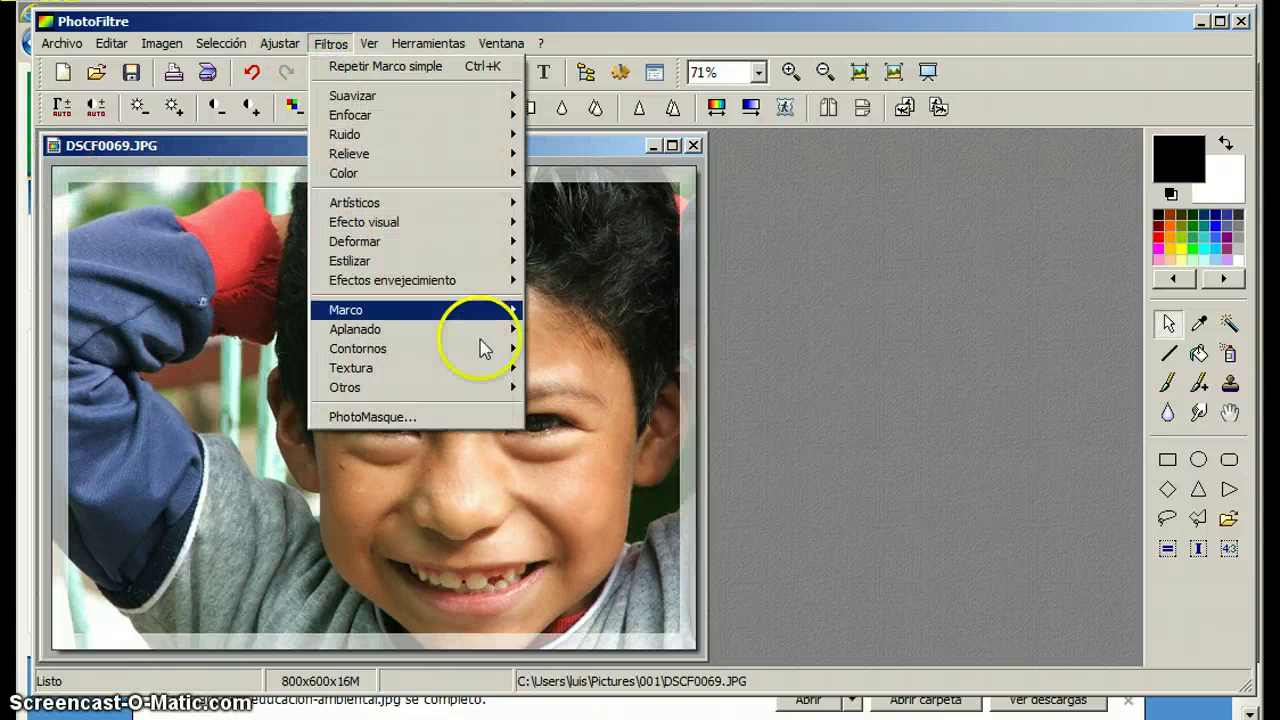
pyautogui.moveTo(467, 320)
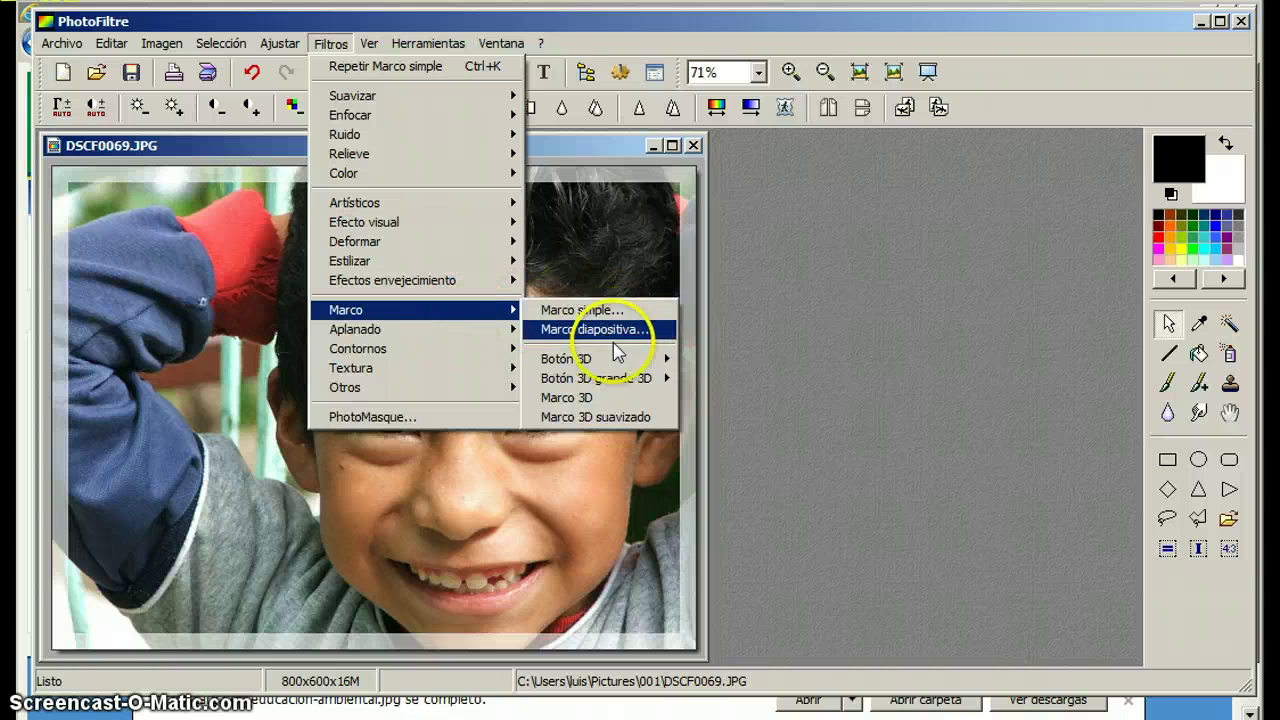
pyautogui.moveTo(630, 360)
pyautogui.click(730, 359)
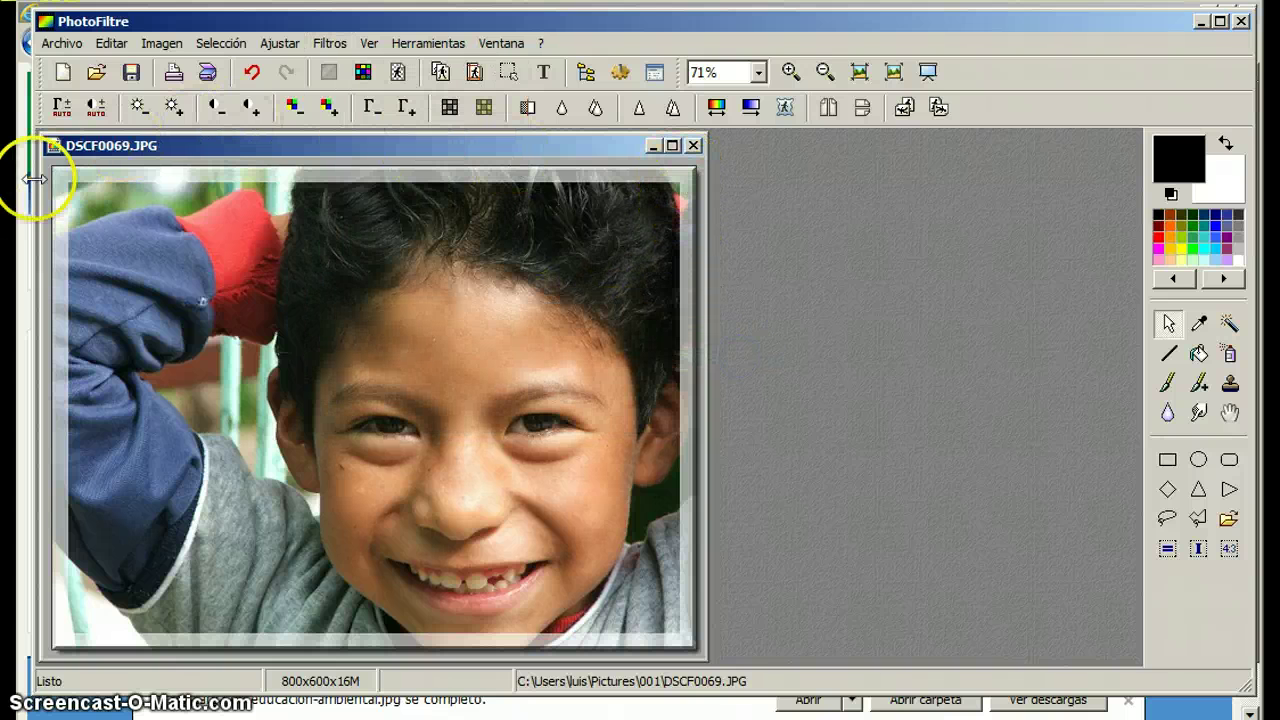
# - Try the Tiza blanca contour filter on the framed photo, and undo it
pyautogui.click(330, 43)
pyautogui.moveTo(395, 370)
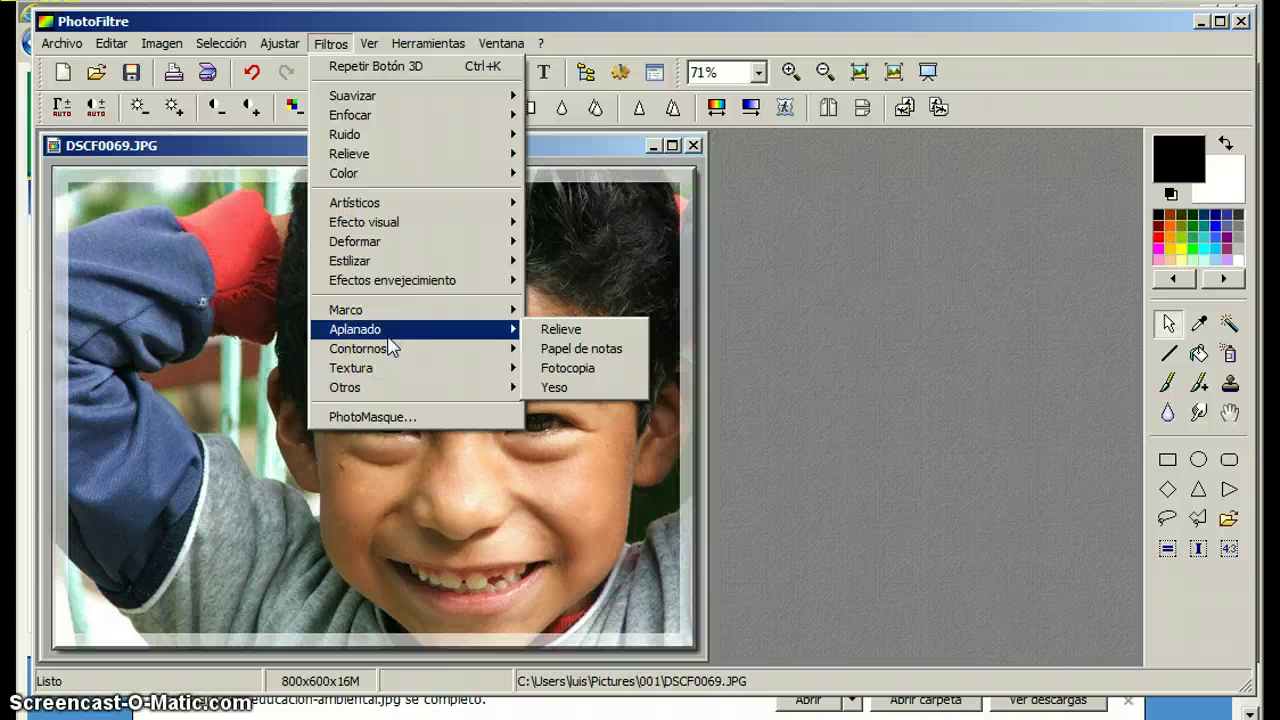
pyautogui.click(397, 348)
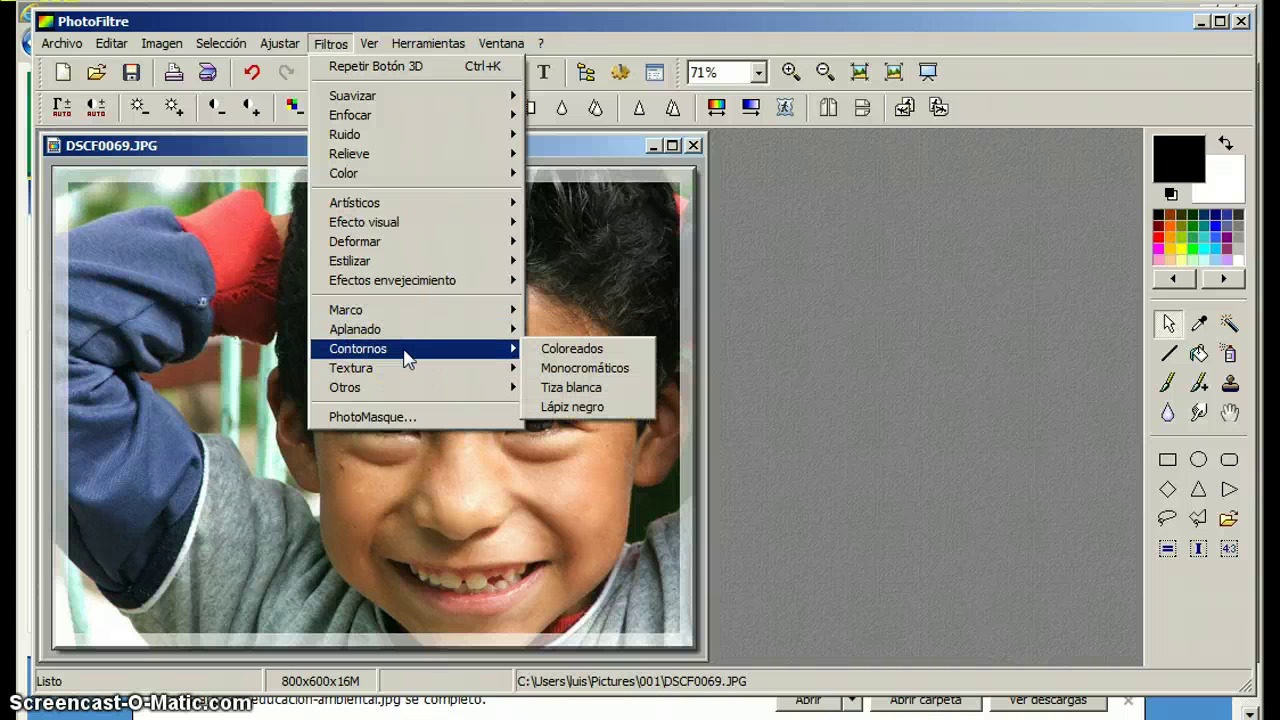
pyautogui.click(575, 390)
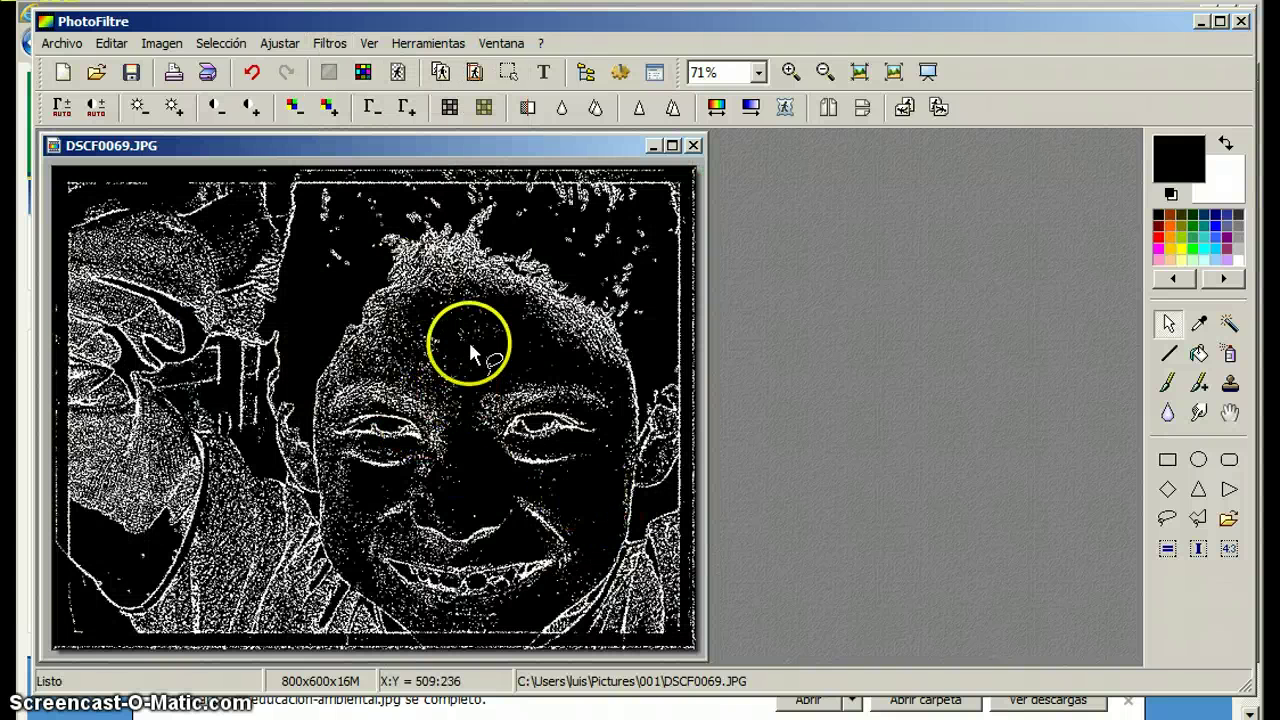
pyautogui.click(256, 73)
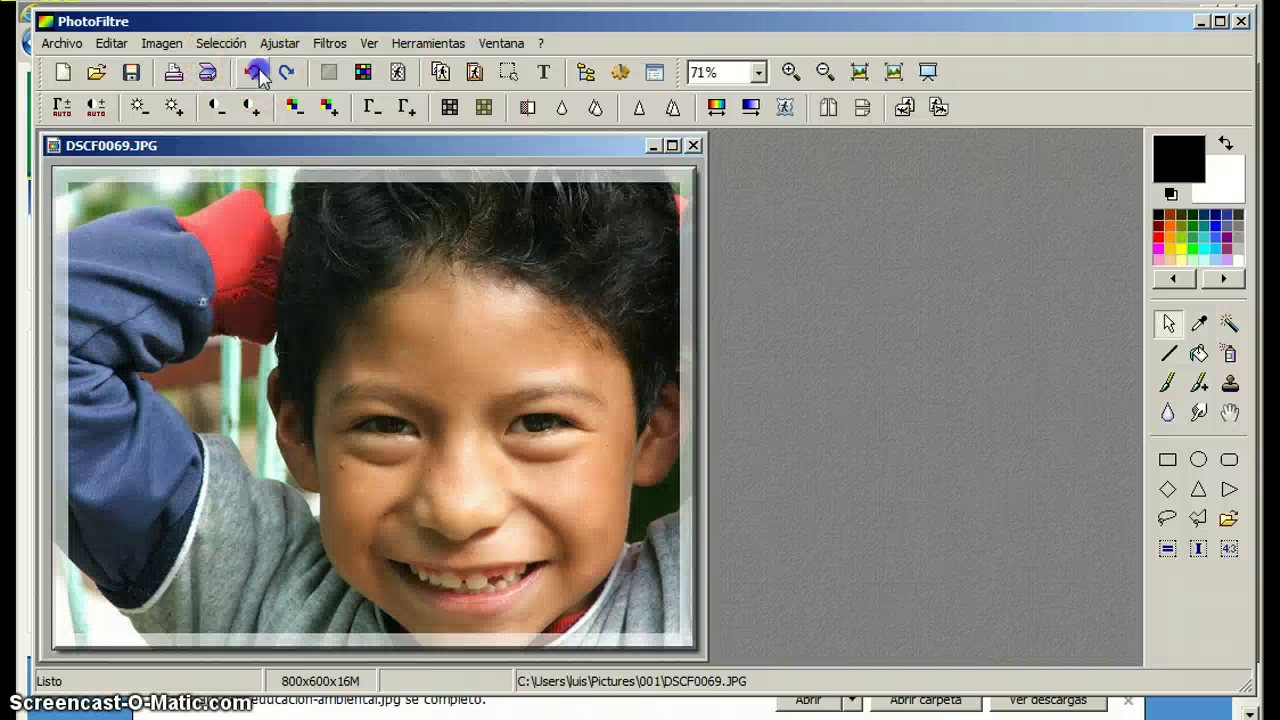
# - Hide the filter bar (Barra de filtros) from the program window
pyautogui.click(368, 44)
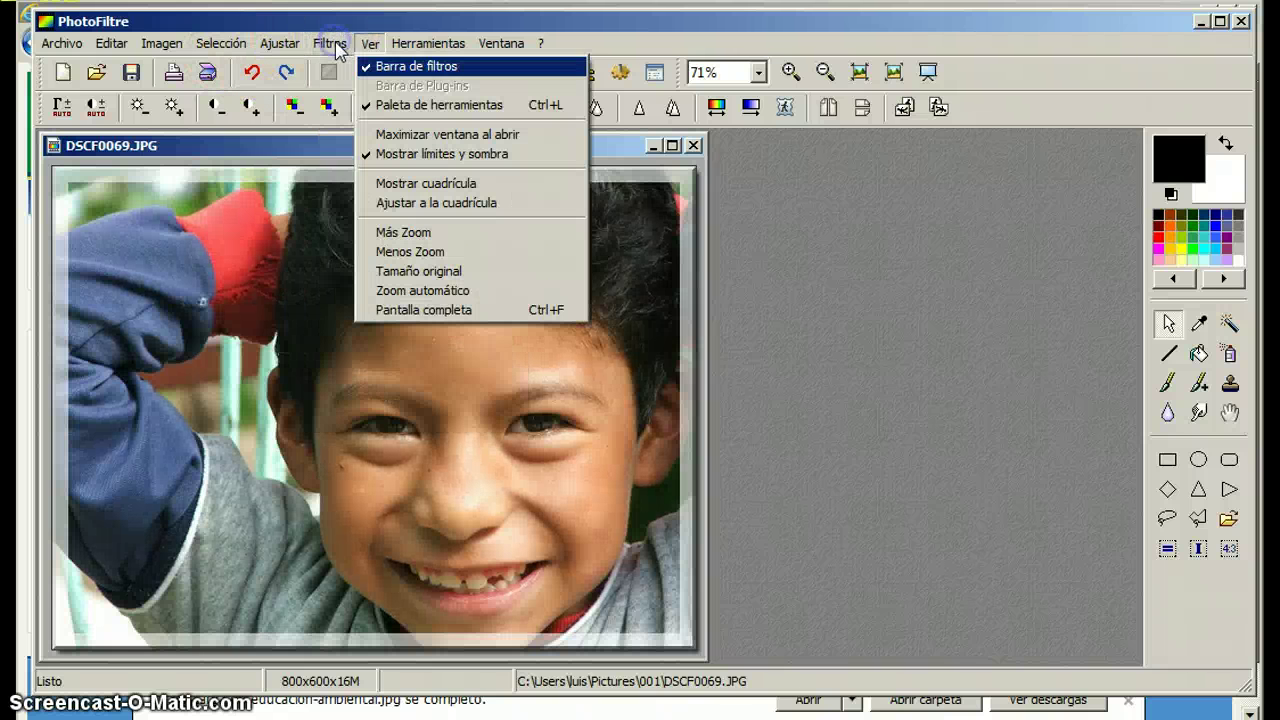
pyautogui.moveTo(331, 43)
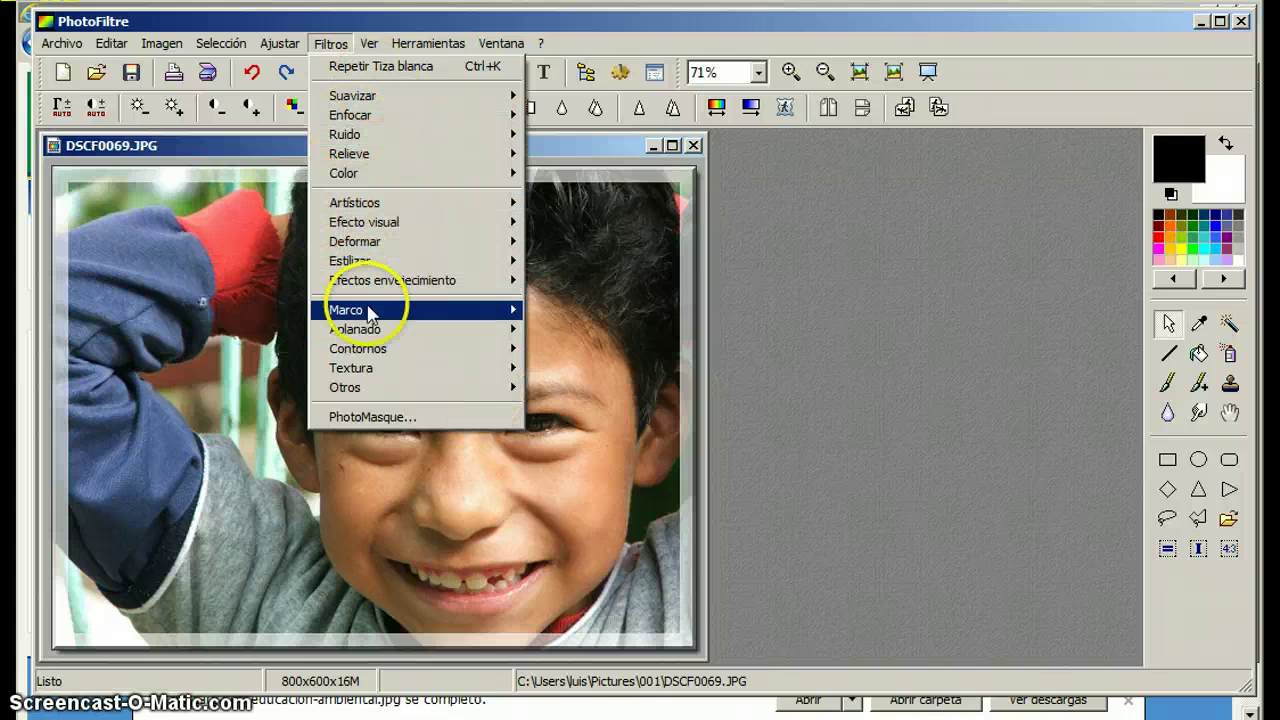
pyautogui.moveTo(370, 50)
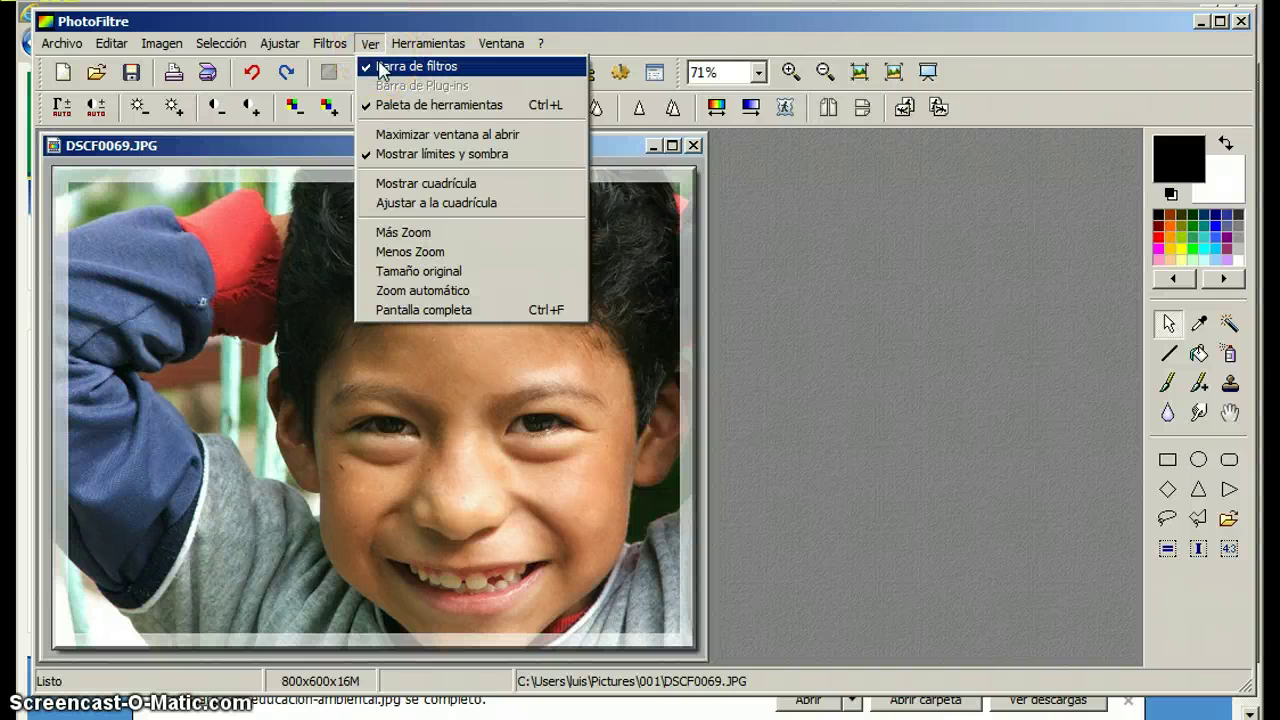
pyautogui.click(380, 68)
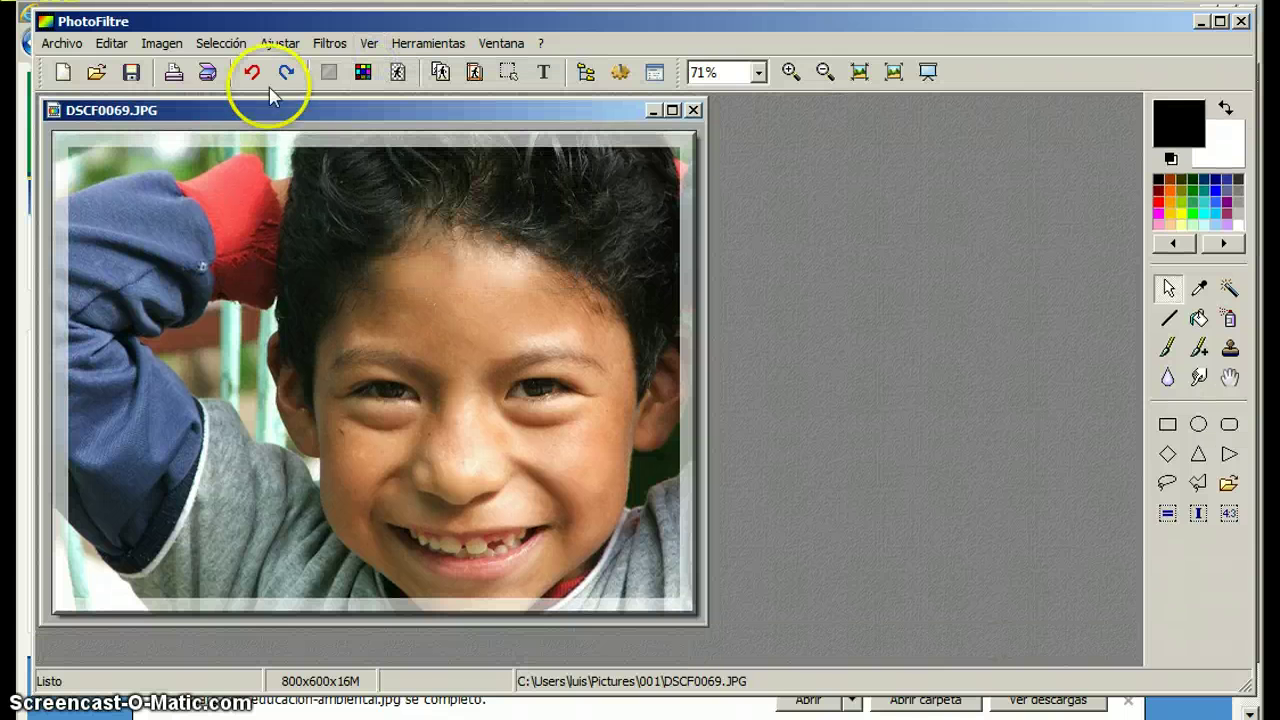
# - Show the filter bar (Barra de filtros) in the program window again
pyautogui.click(369, 43)
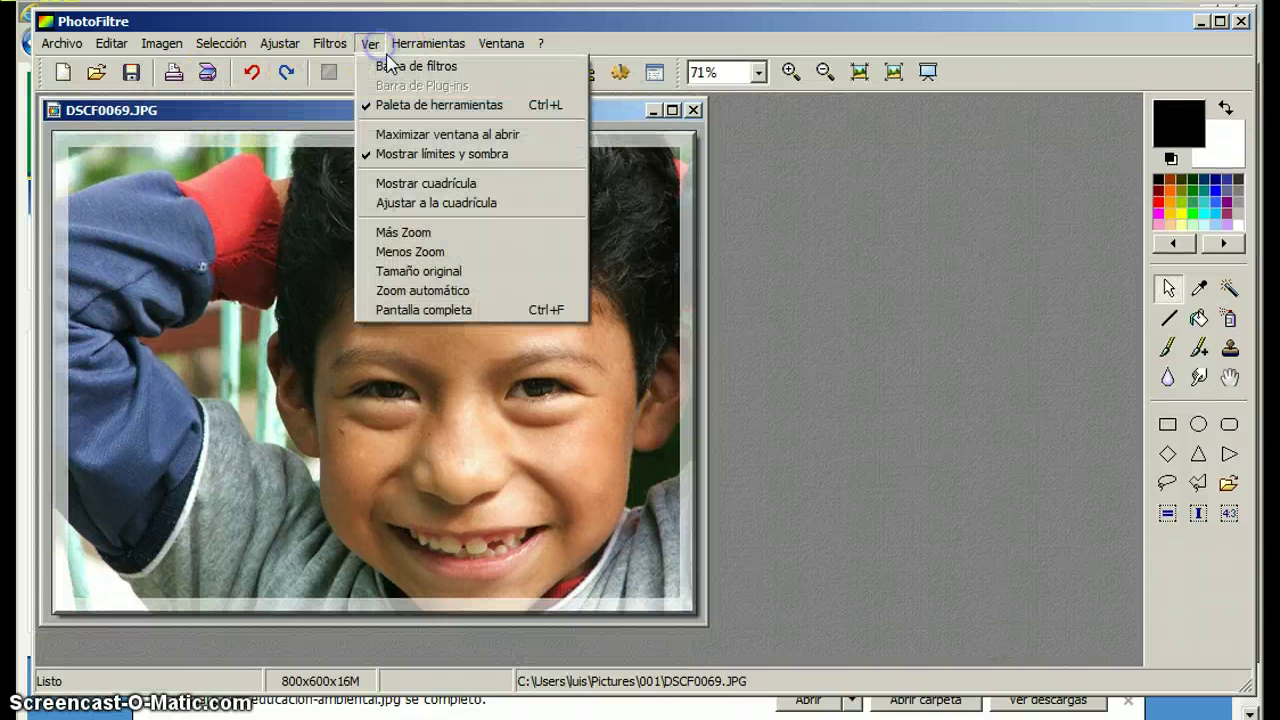
pyautogui.click(399, 64)
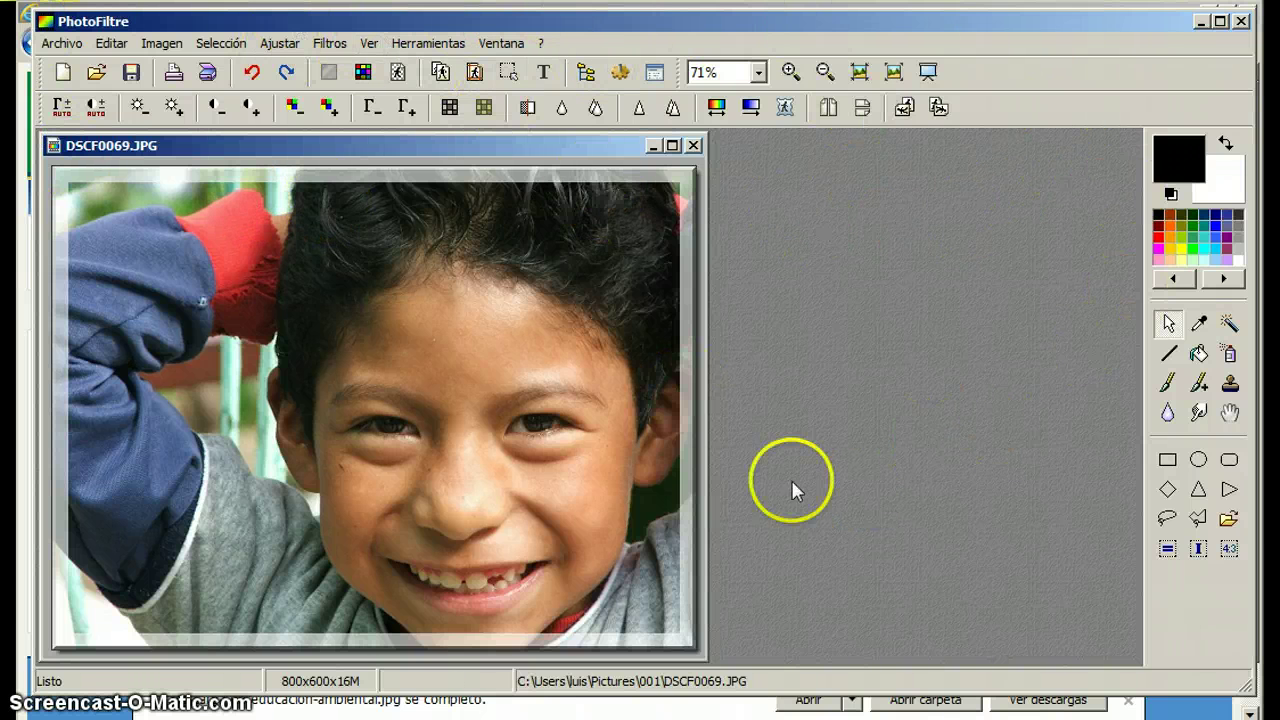
pyautogui.click(441, 48)
pyautogui.click(430, 45)
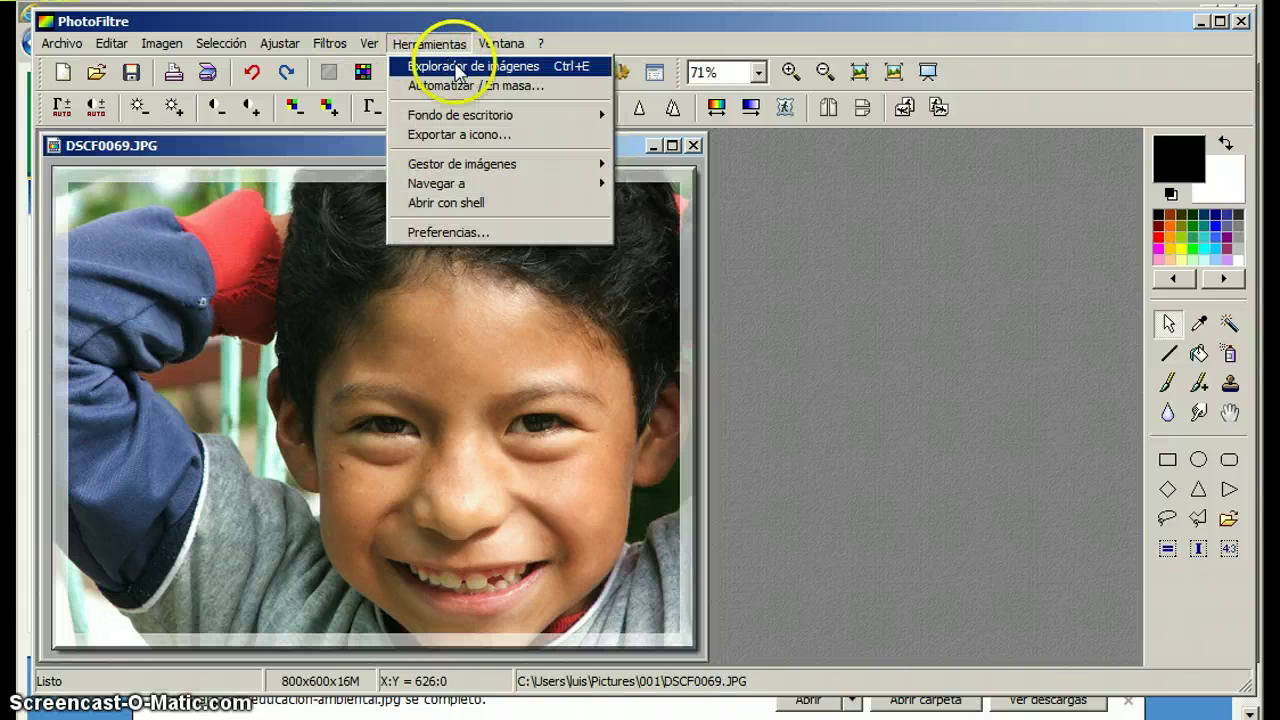
pyautogui.moveTo(481, 122)
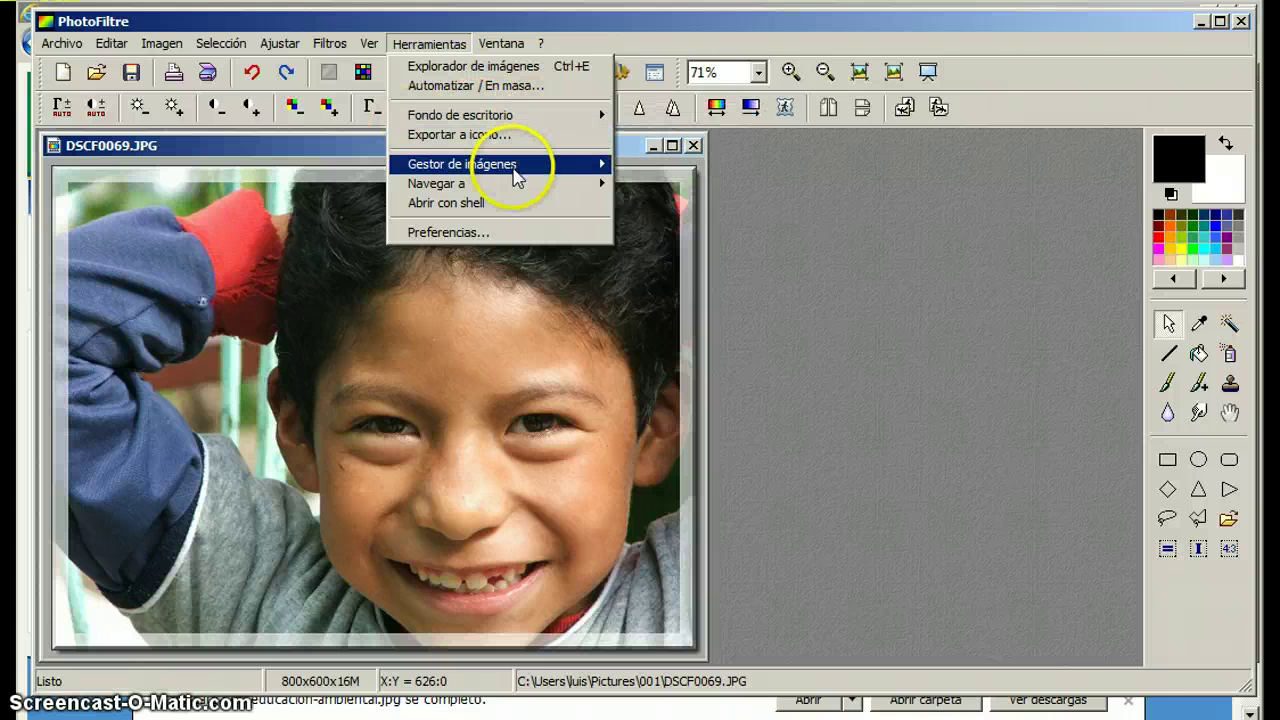
pyautogui.moveTo(517, 177)
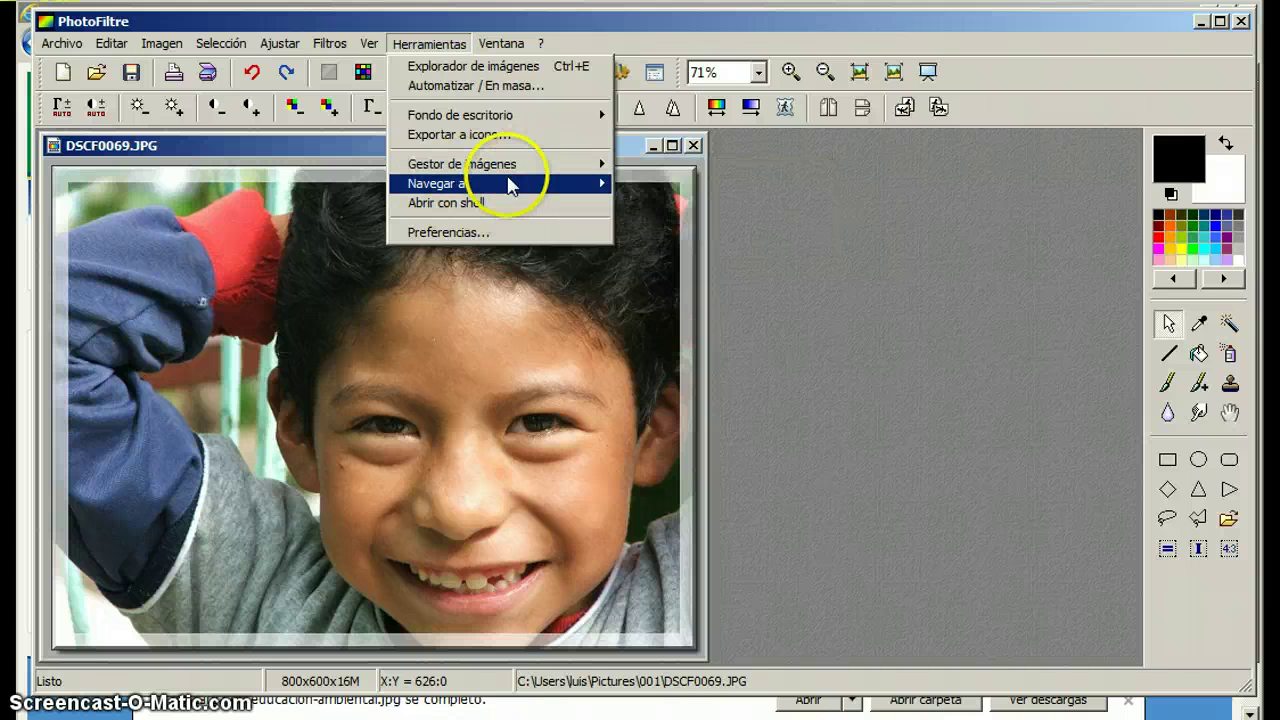
pyautogui.moveTo(503, 45)
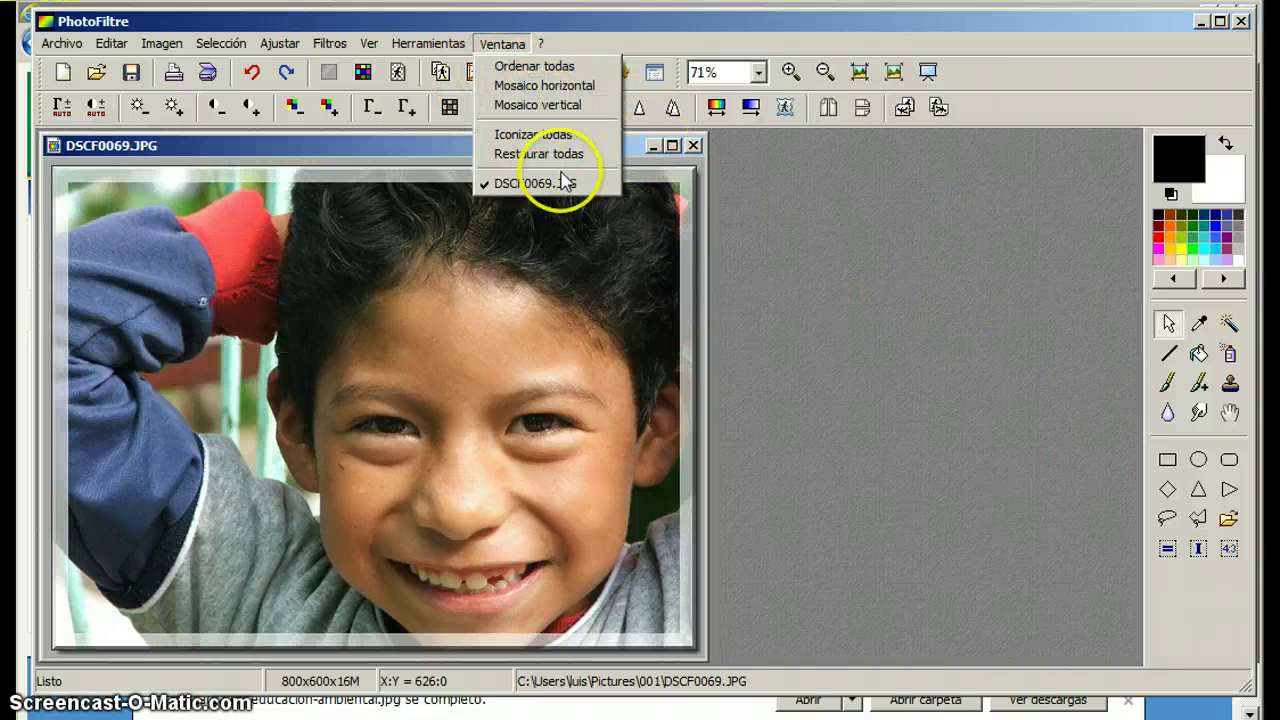
pyautogui.click(366, 146)
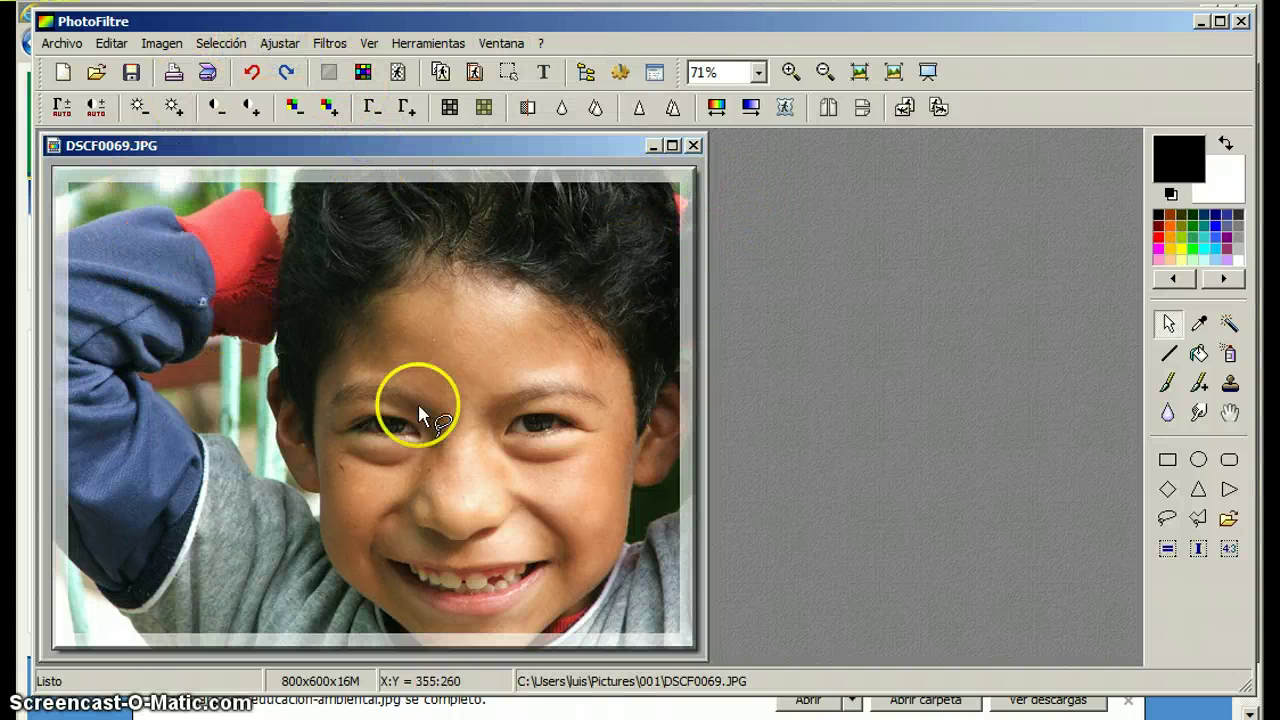
pyautogui.click(425, 45)
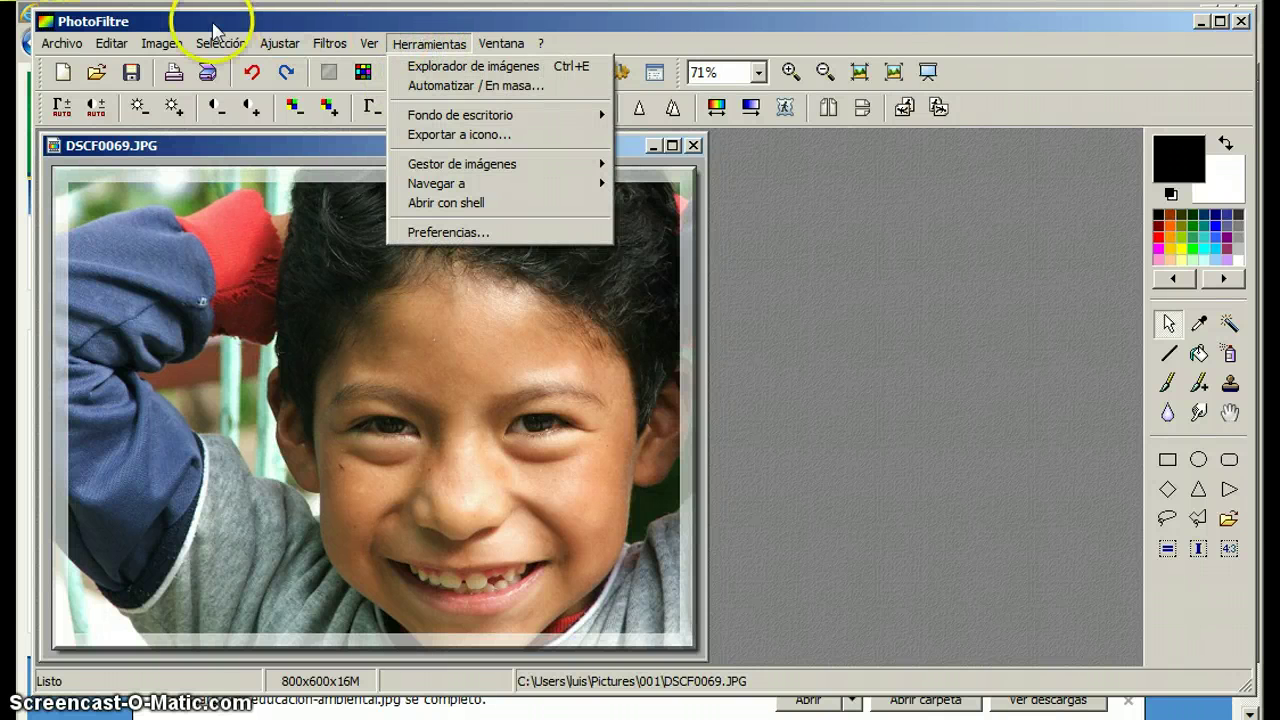
# - Save the framed photo as a JPEG copy named DSCF0069Dos in folder 001, with standard encoding and compression 90
pyautogui.click(62, 44)
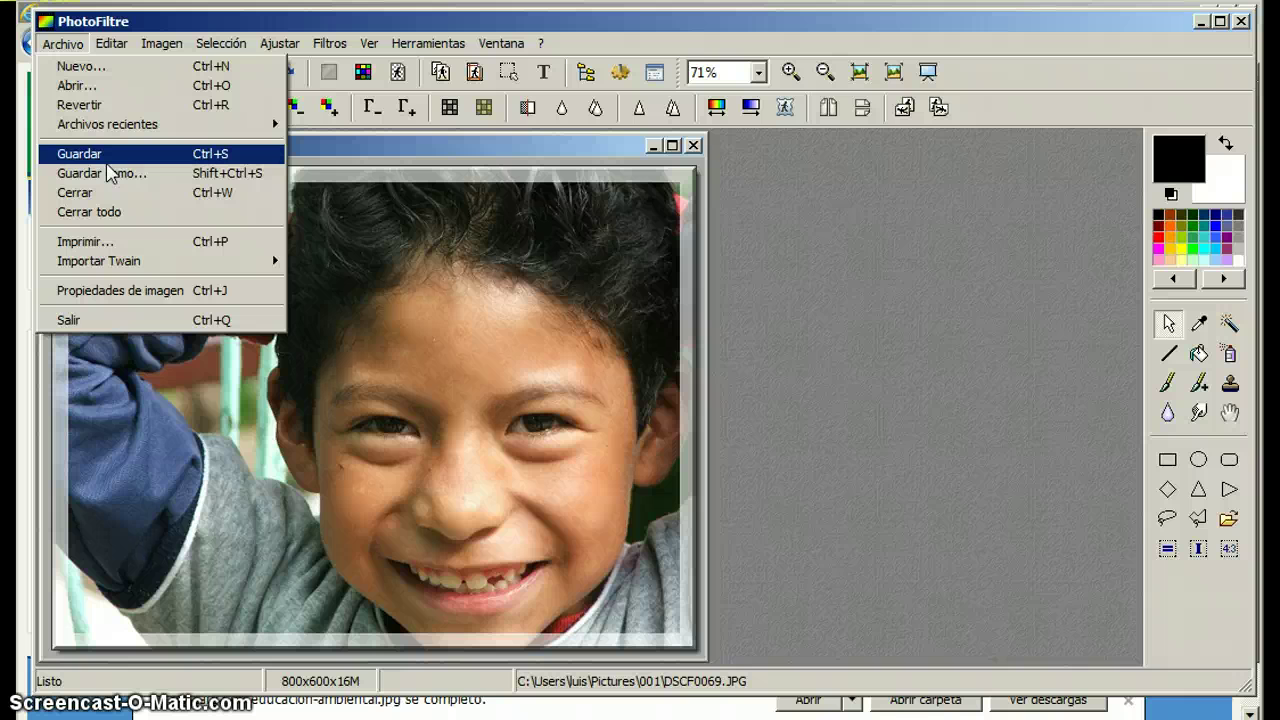
pyautogui.click(73, 45)
pyautogui.click(121, 175)
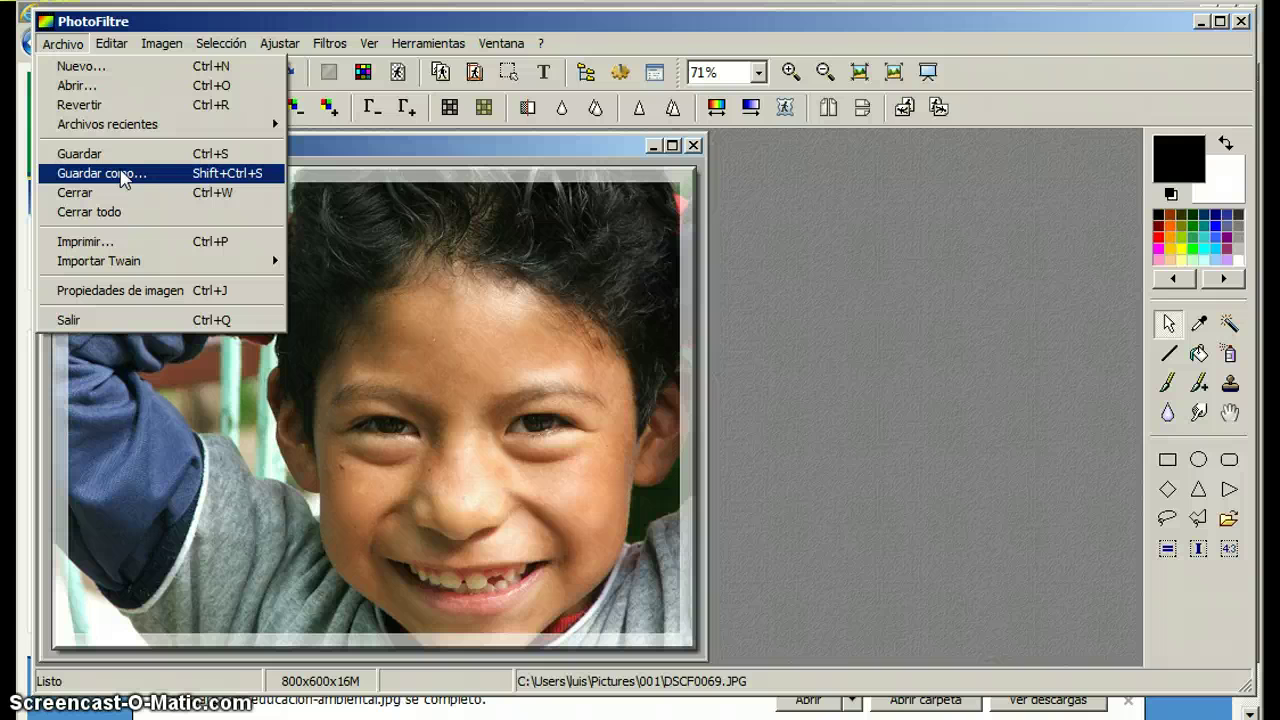
pyautogui.click(121, 175)
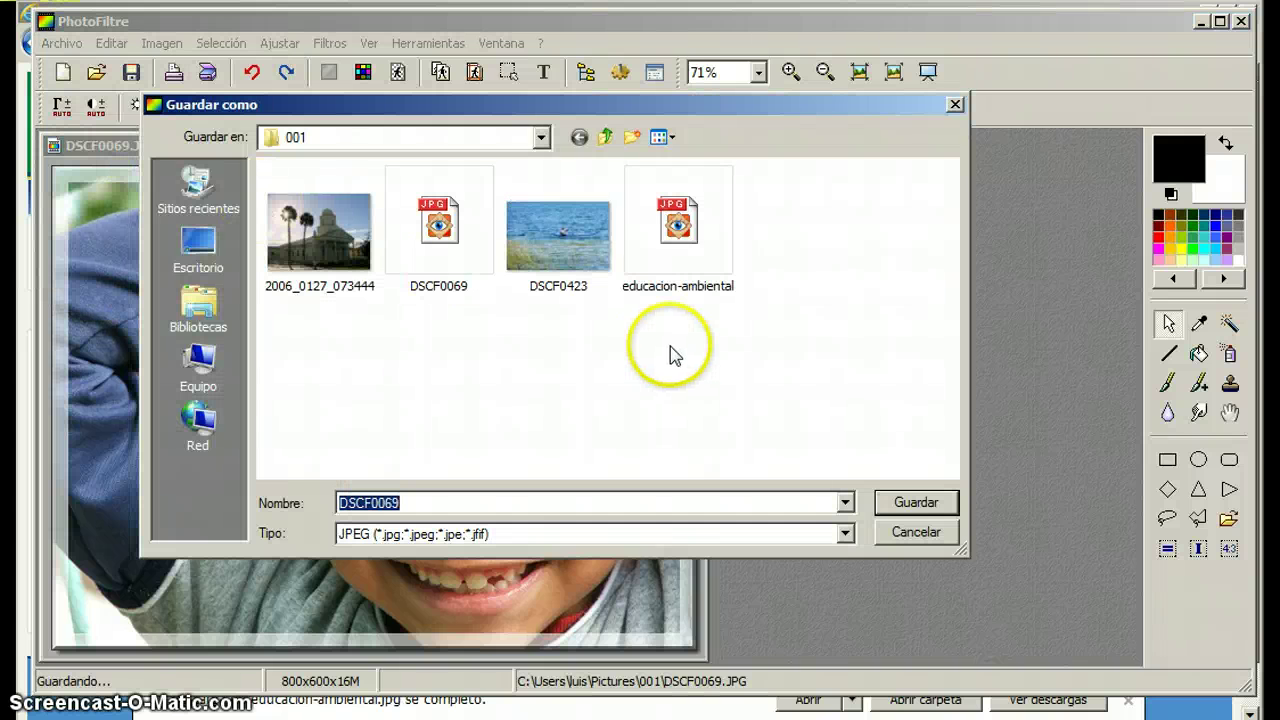
pyautogui.click(432, 501)
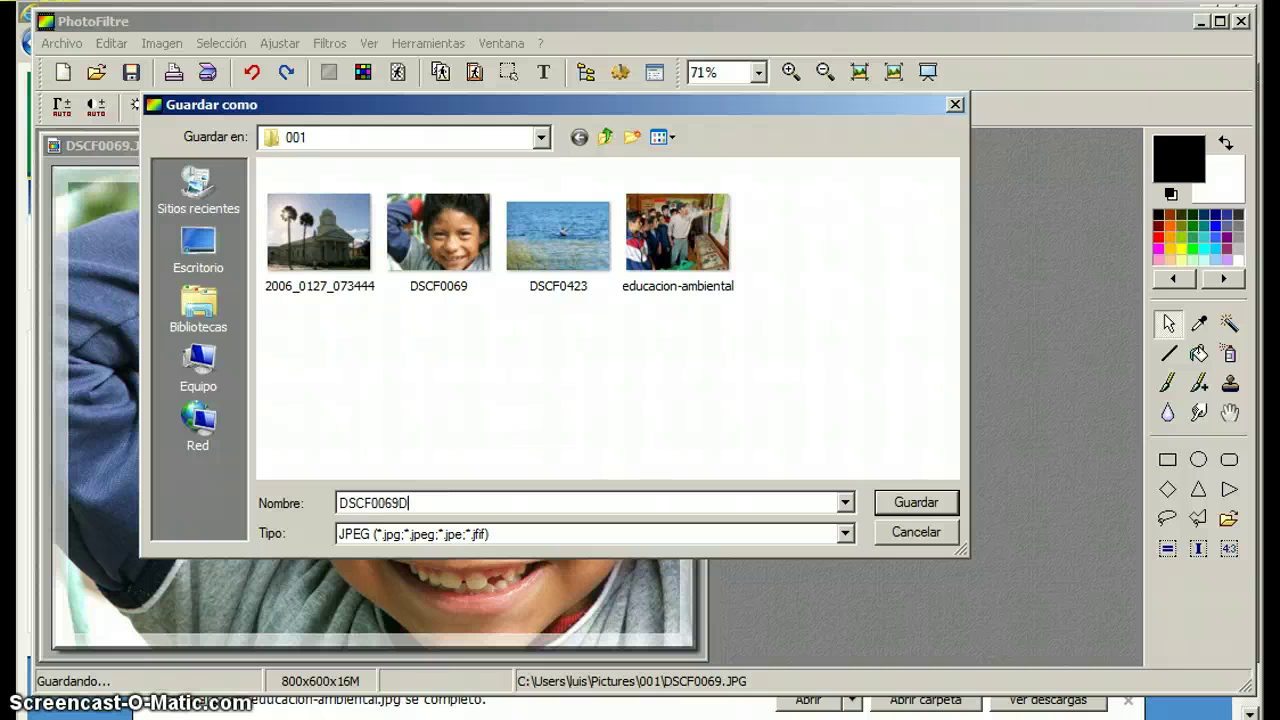
pyautogui.click(903, 503)
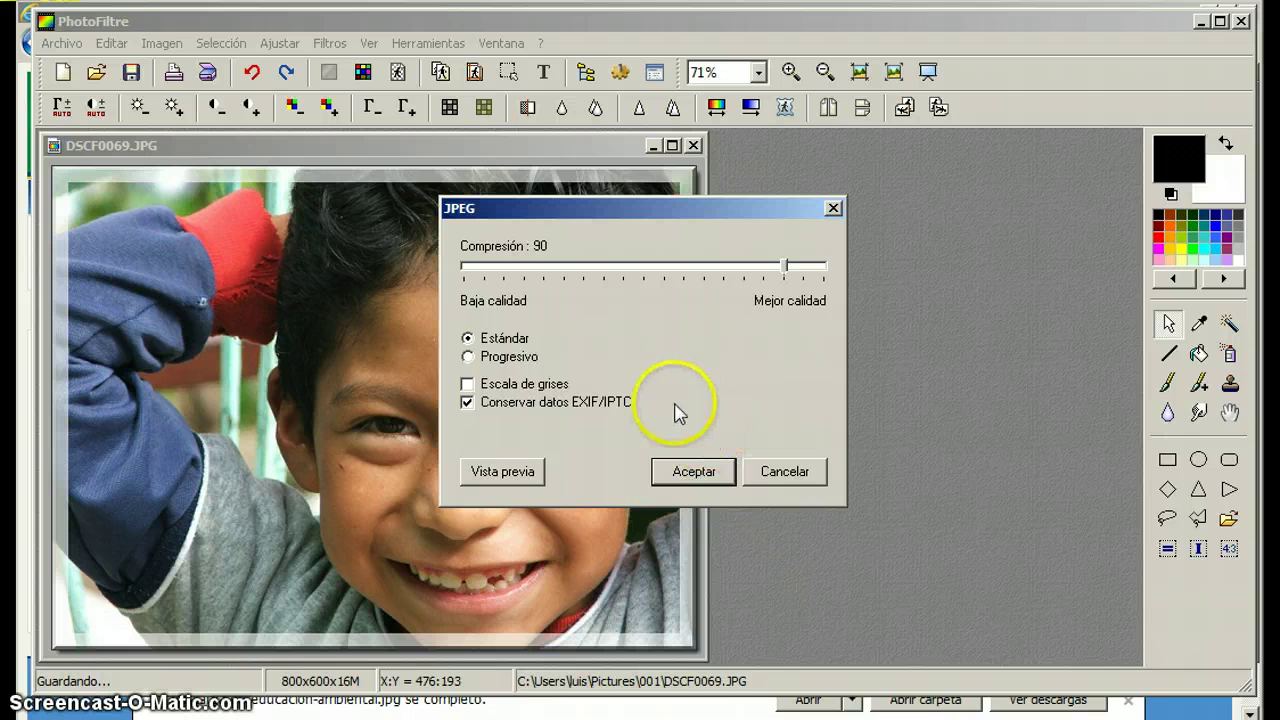
pyautogui.click(695, 473)
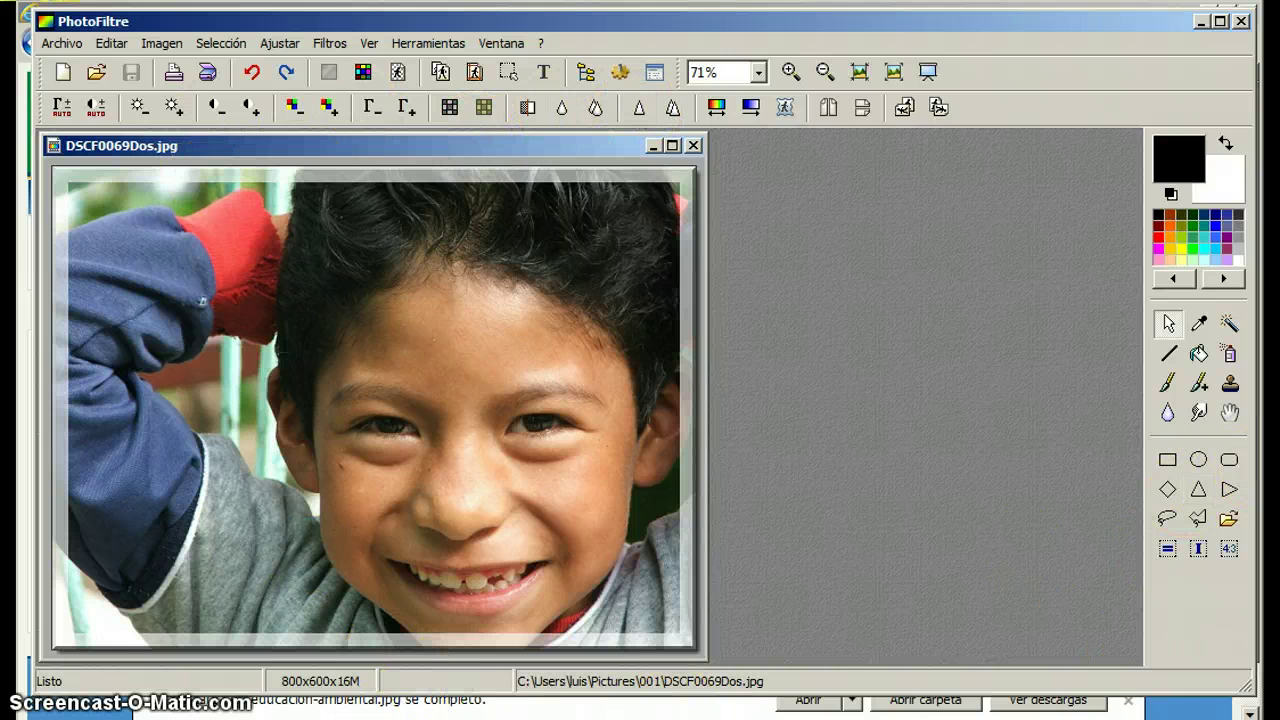
# - Undo the simple frame and the Botón 3D effect on the saved copy
pyautogui.hotkey('ctrl', 'z')
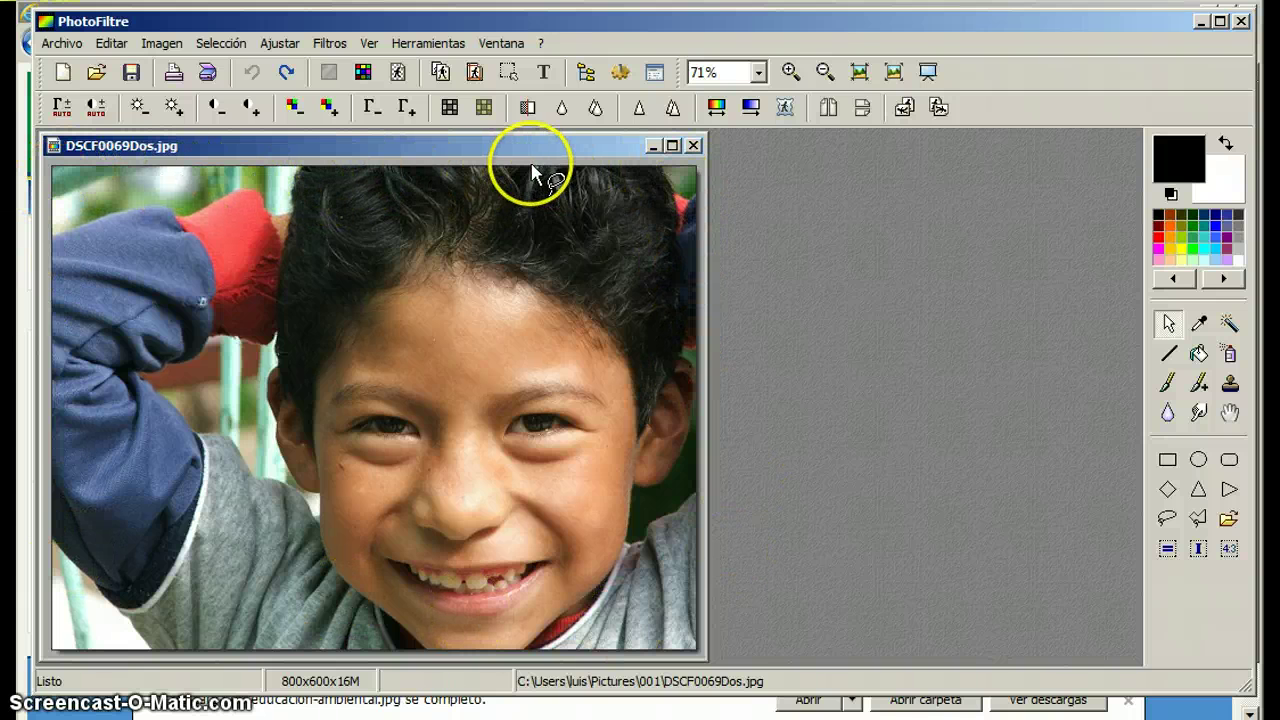
# - Try the PhotoMasque filter with the Pastels mask in white at 100 opacity on the photo, and undo it
pyautogui.click(331, 44)
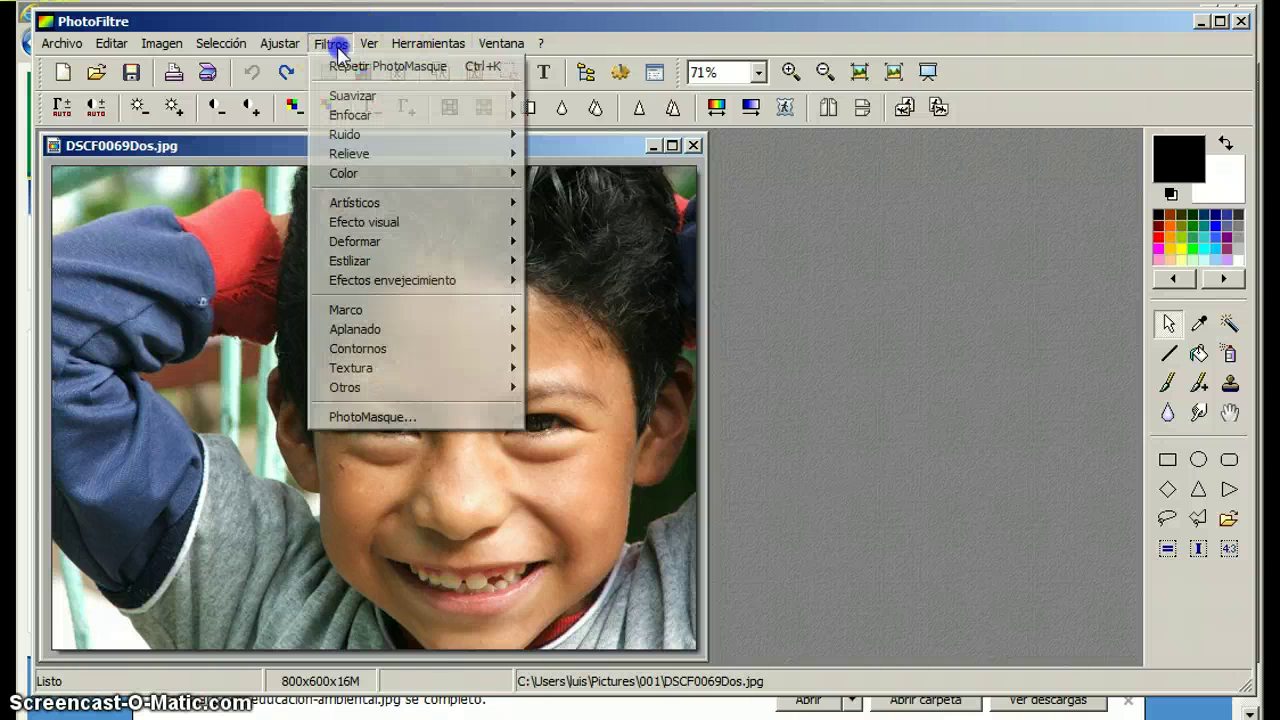
pyautogui.click(440, 416)
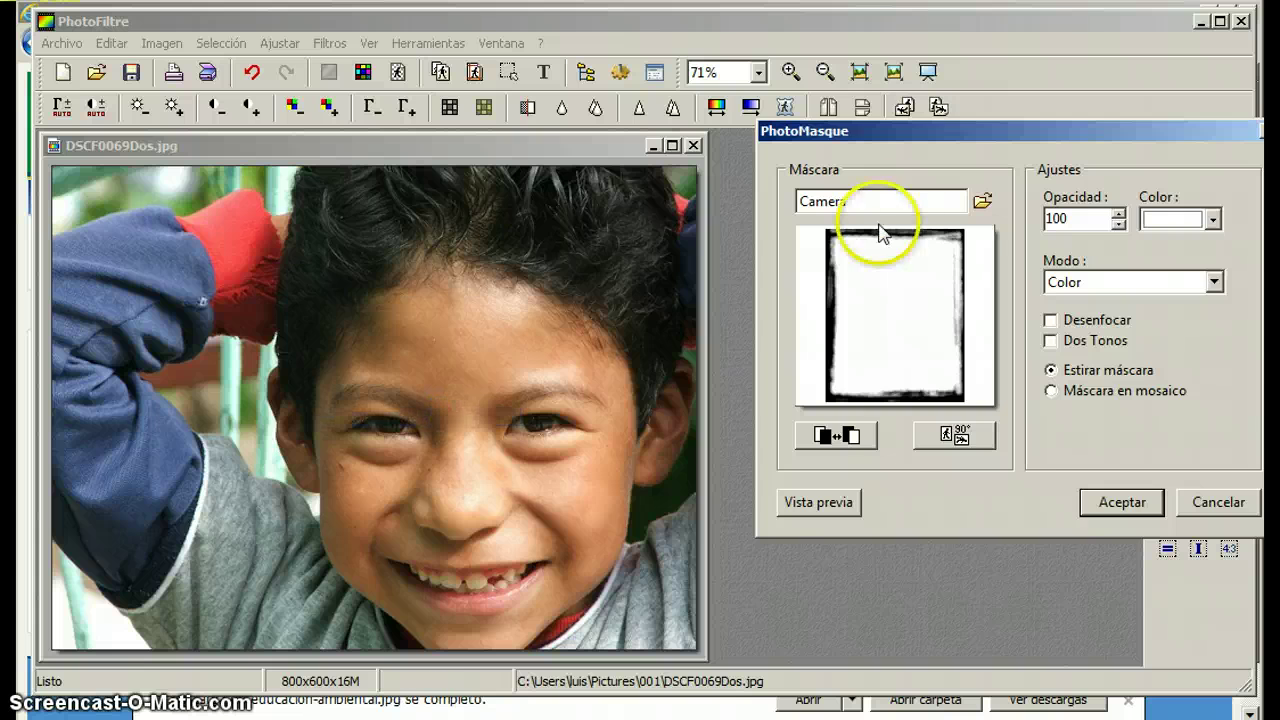
pyautogui.moveTo(896, 142); pyautogui.dragTo(551, 121)
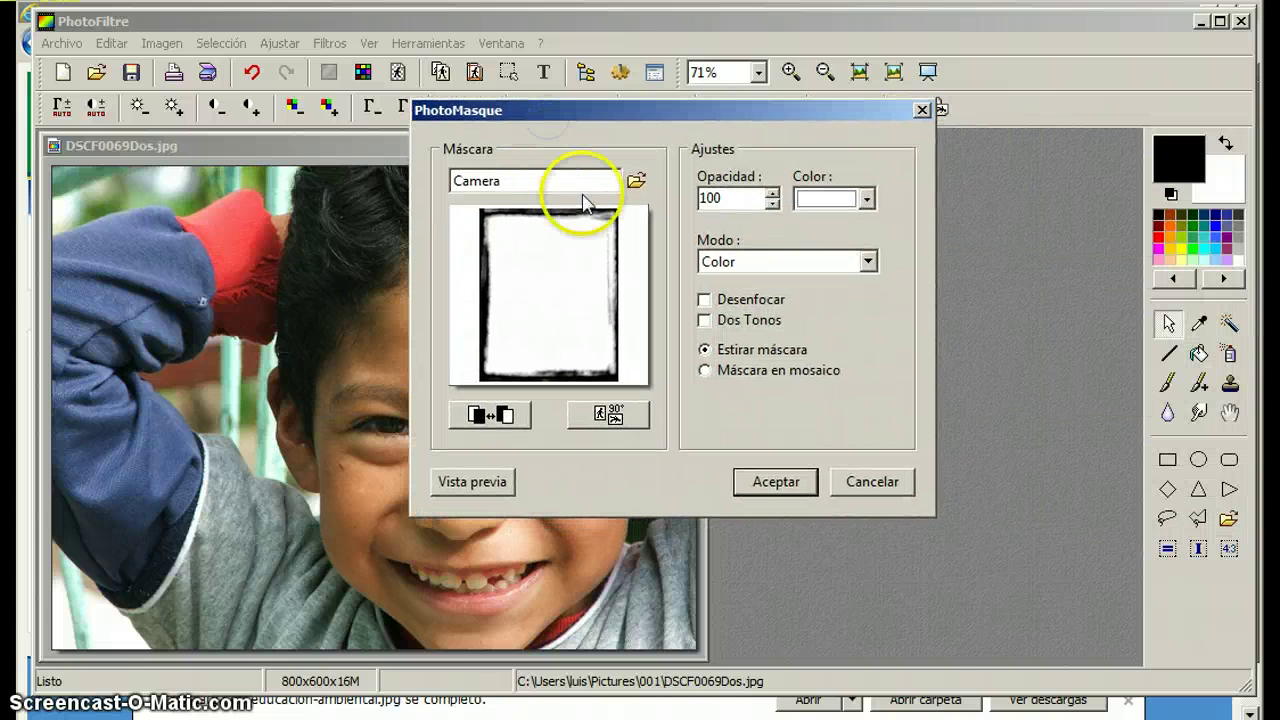
pyautogui.click(637, 180)
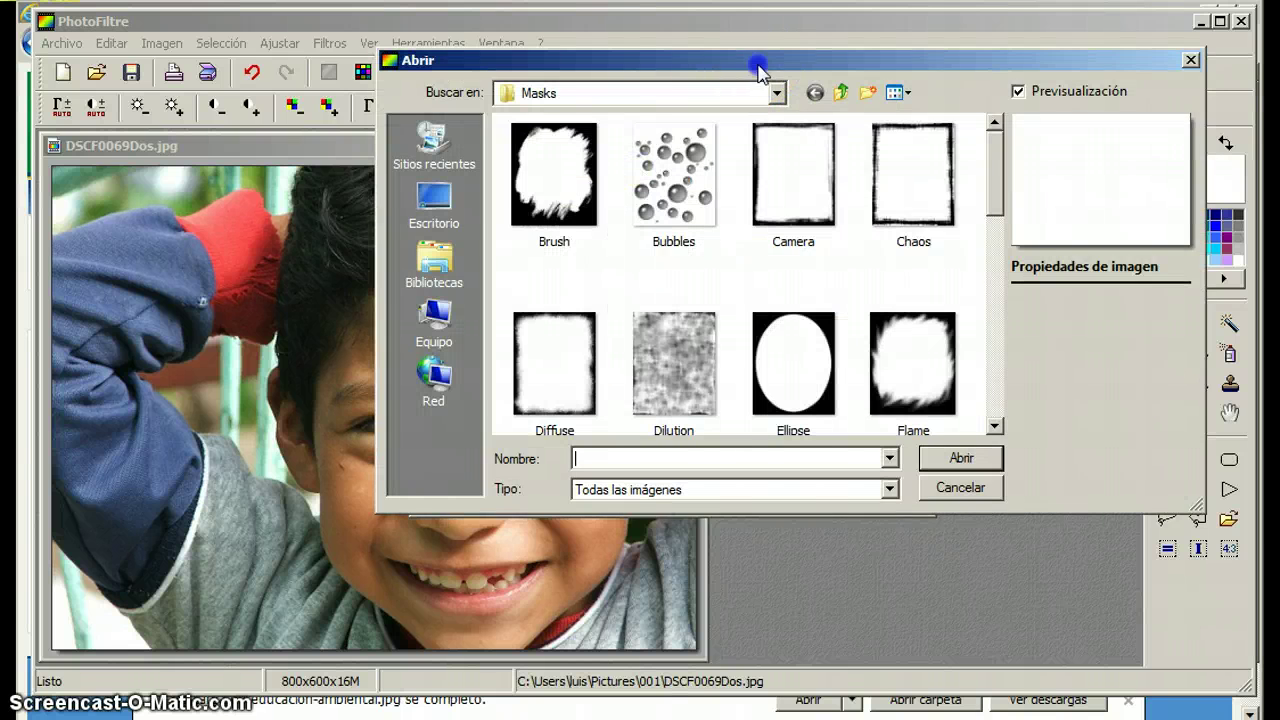
pyautogui.moveTo(757, 62); pyautogui.dragTo(541, 64)
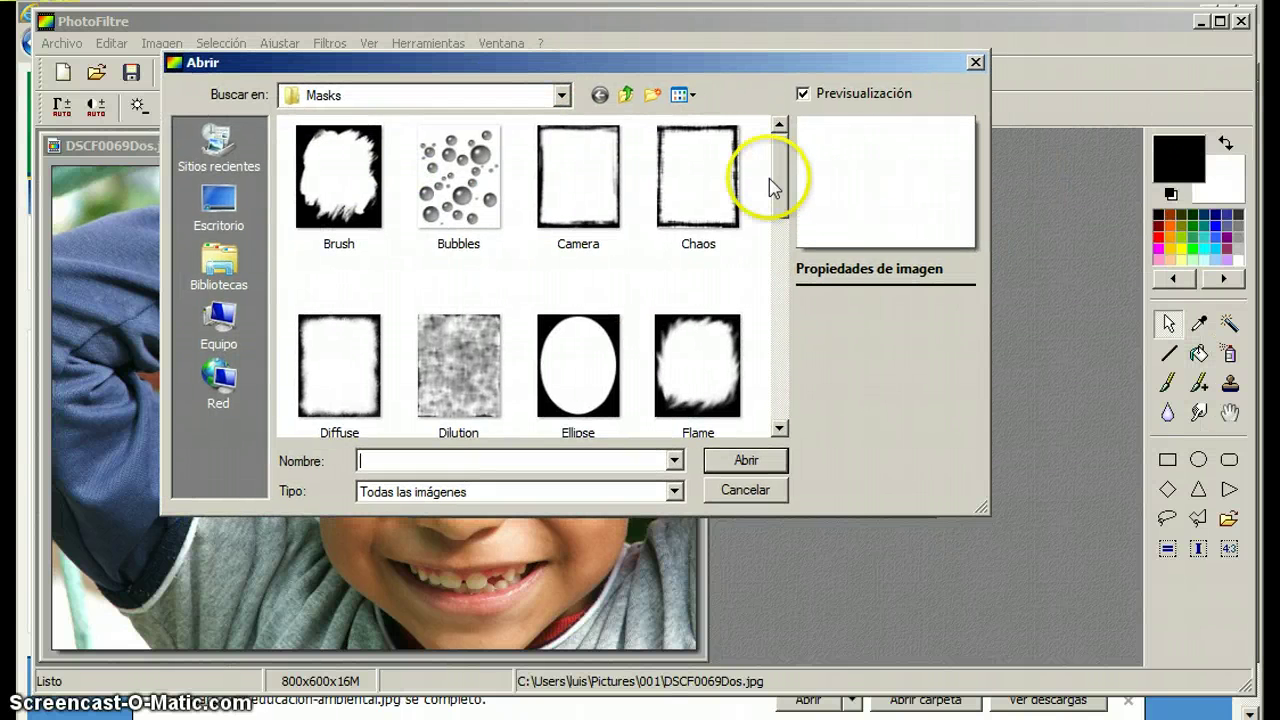
pyautogui.moveTo(776, 178); pyautogui.dragTo(770, 300)
pyautogui.click(347, 292)
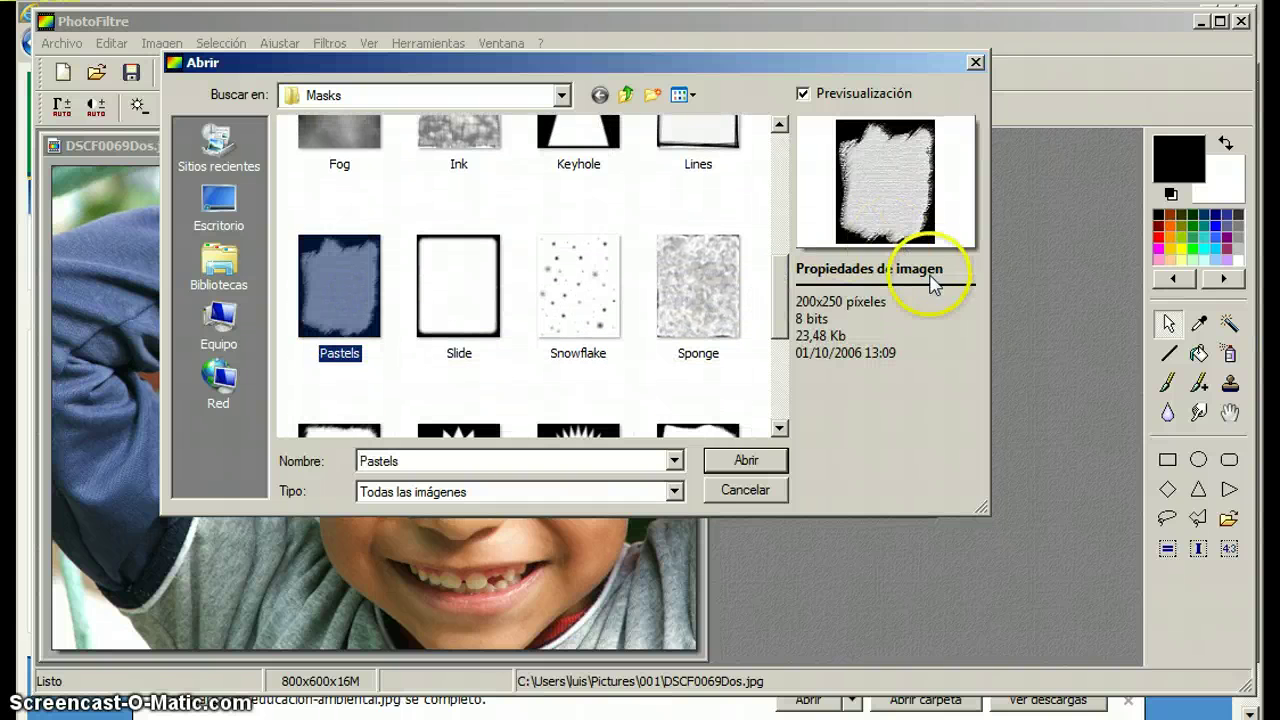
pyautogui.click(765, 462)
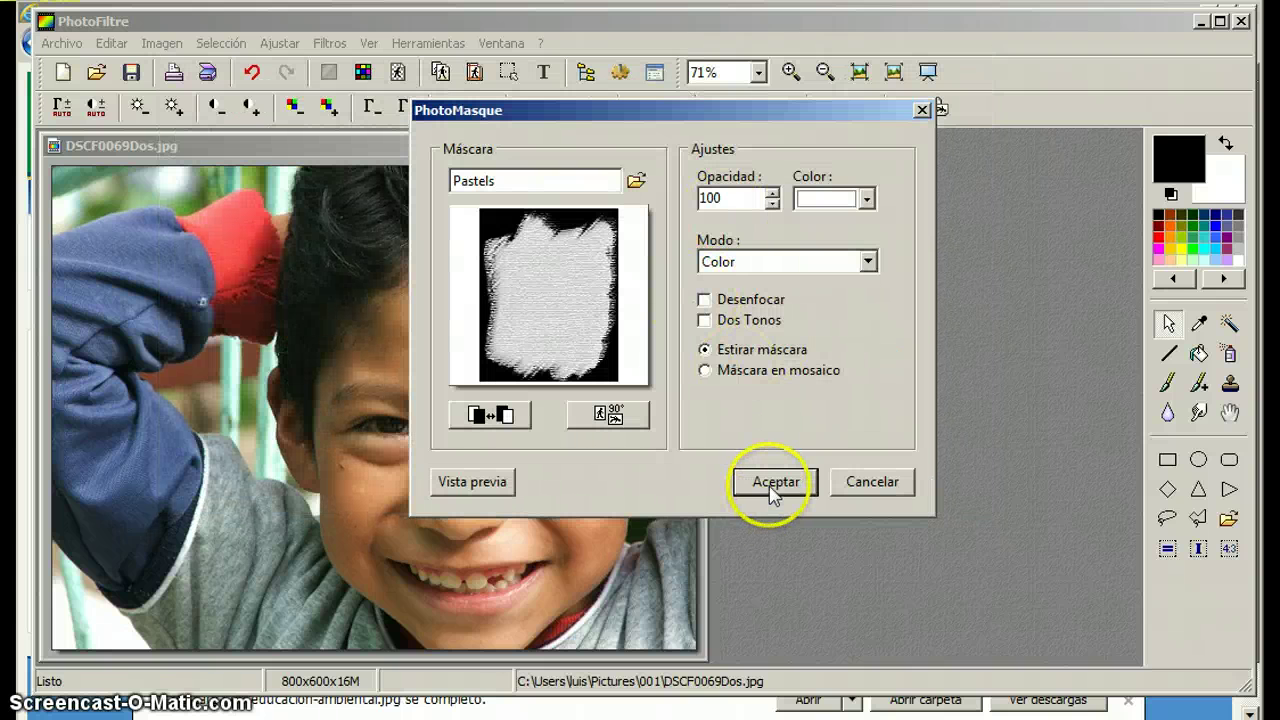
pyautogui.click(755, 478)
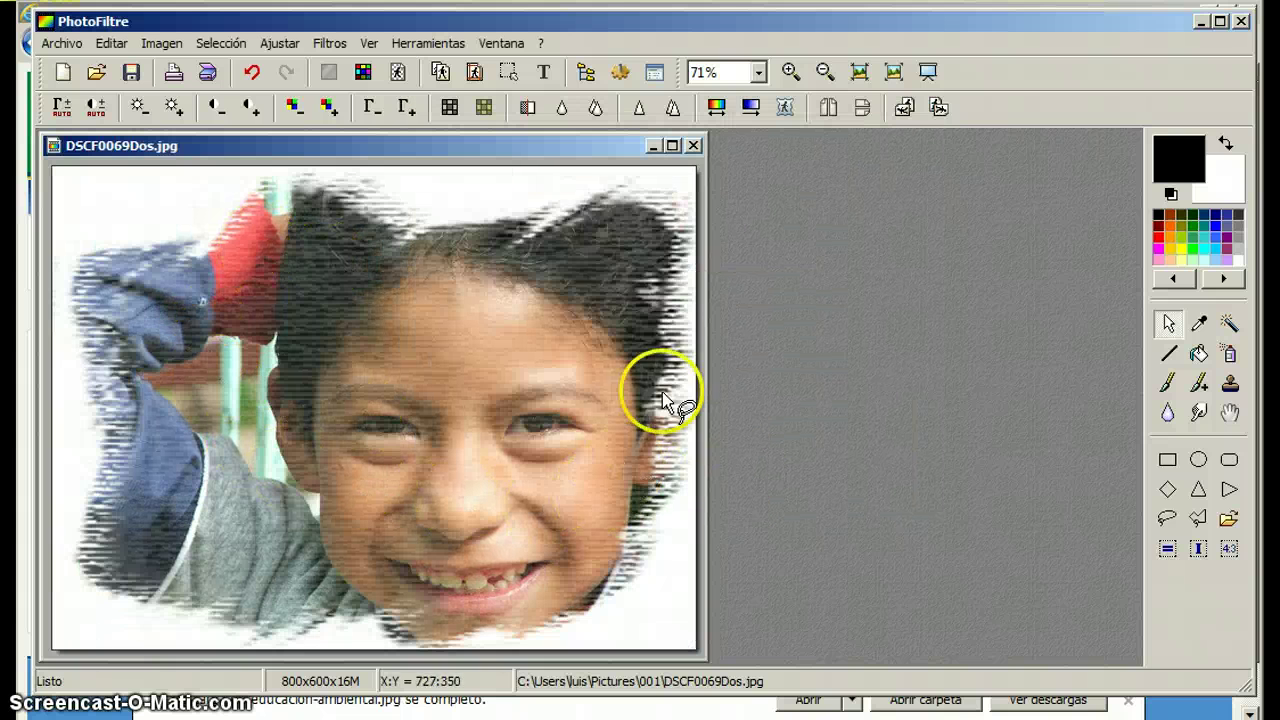
pyautogui.click(252, 72)
# - Apply the PhotoMasque filter to the photo with the Sun mask, in white at 100 opacity
pyautogui.click(410, 44)
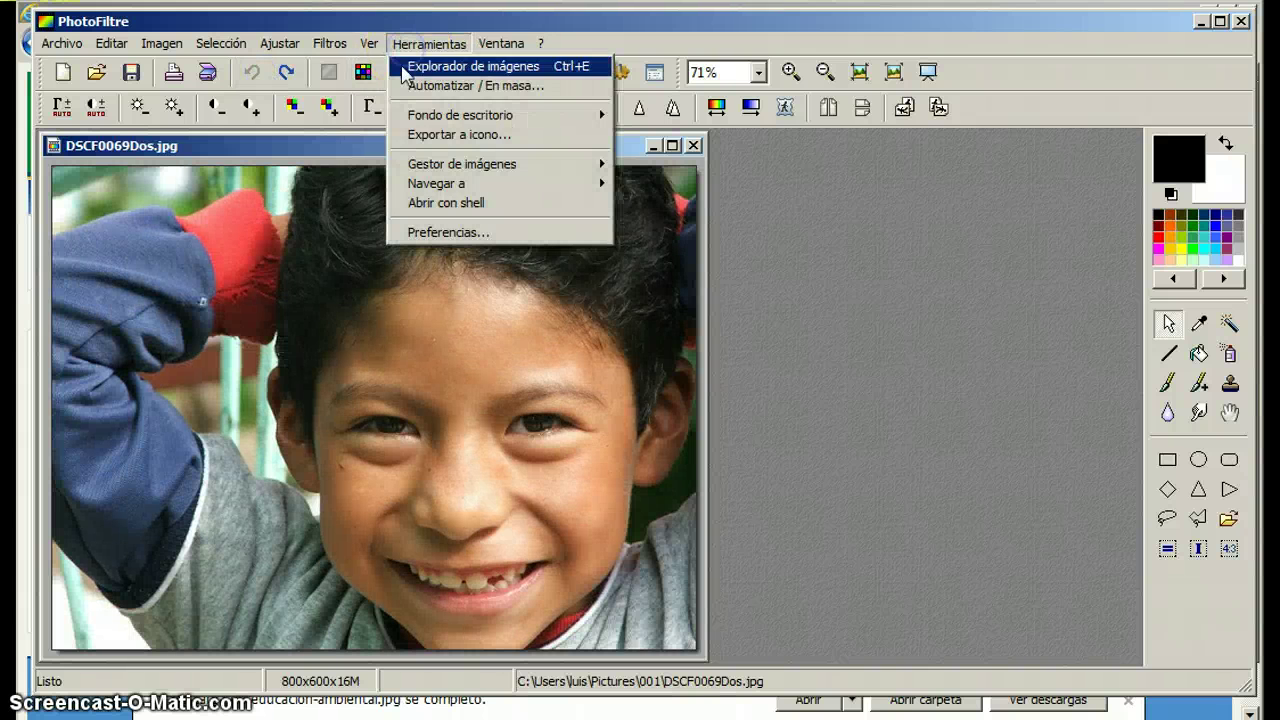
pyautogui.moveTo(331, 44)
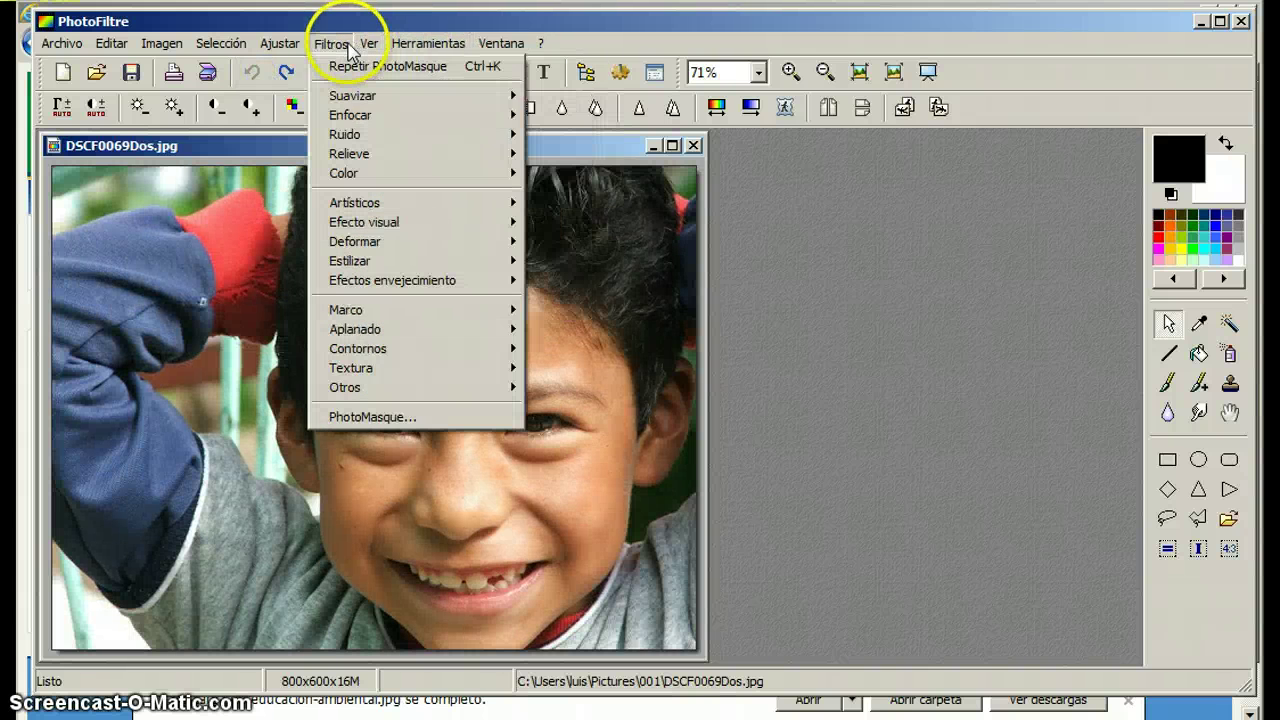
pyautogui.click(401, 420)
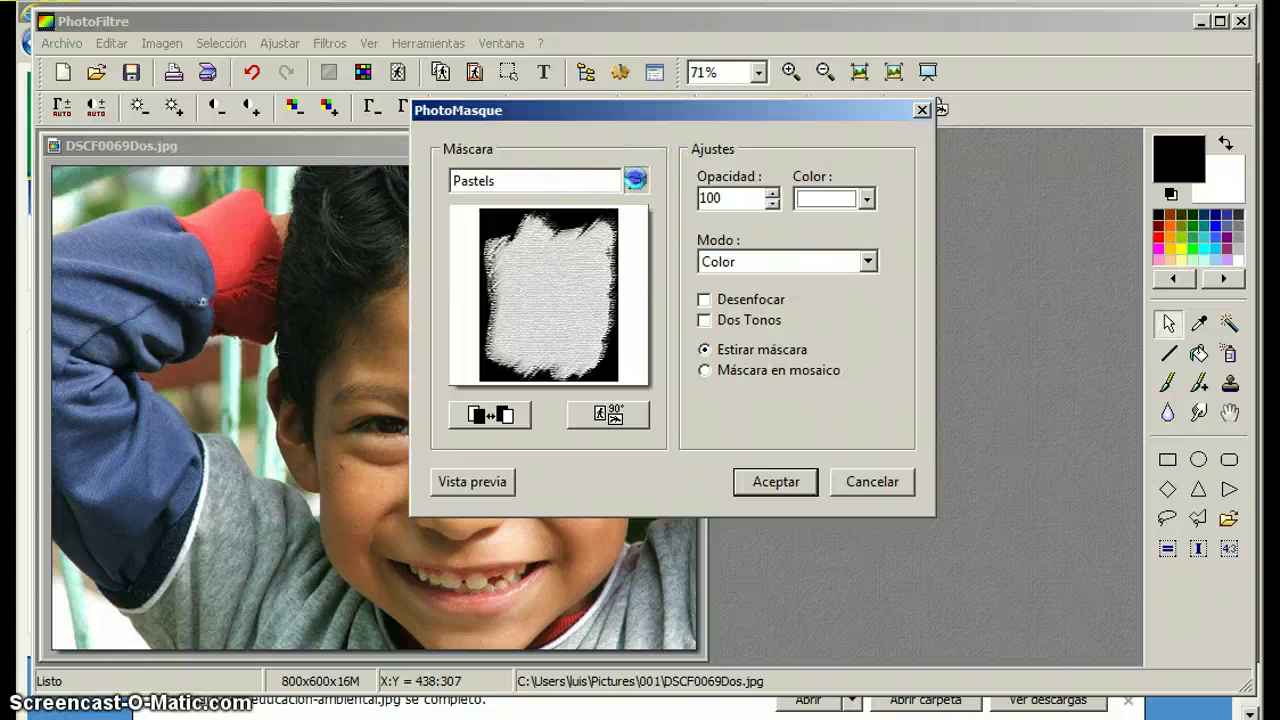
pyautogui.click(634, 180)
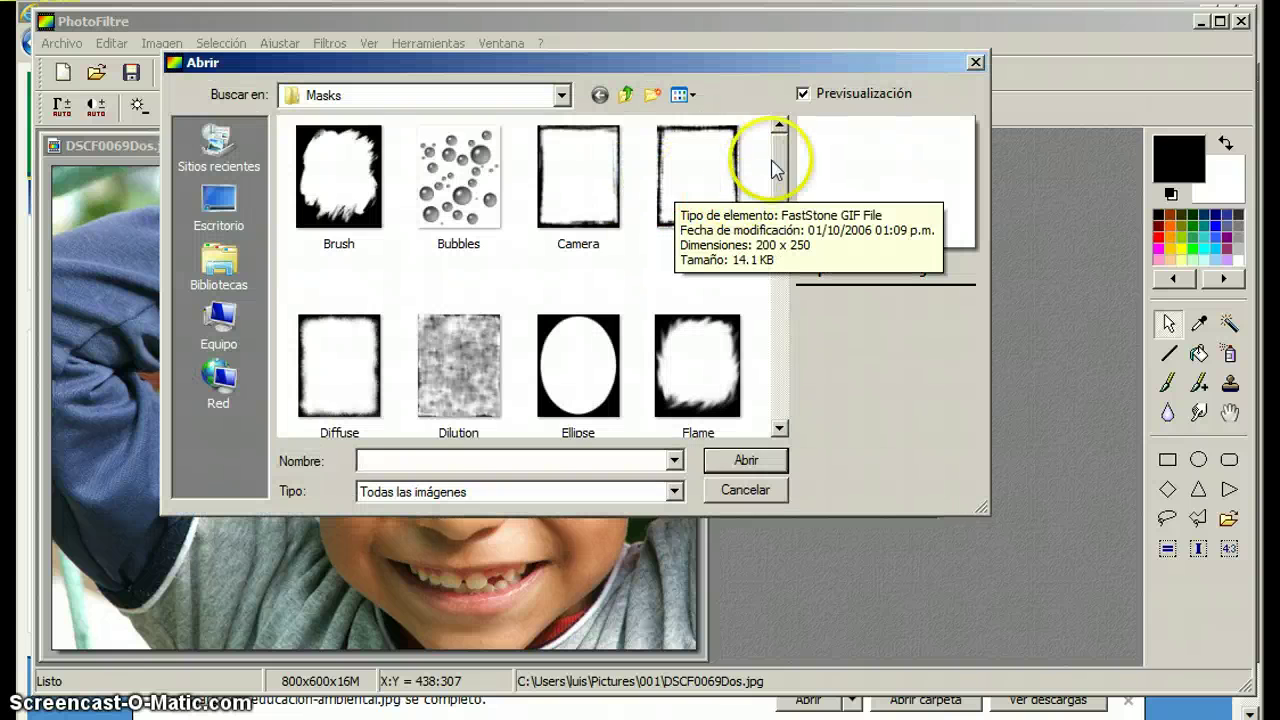
pyautogui.scroll(-8, 757, 250)
pyautogui.scroll(-1, 756, 398)
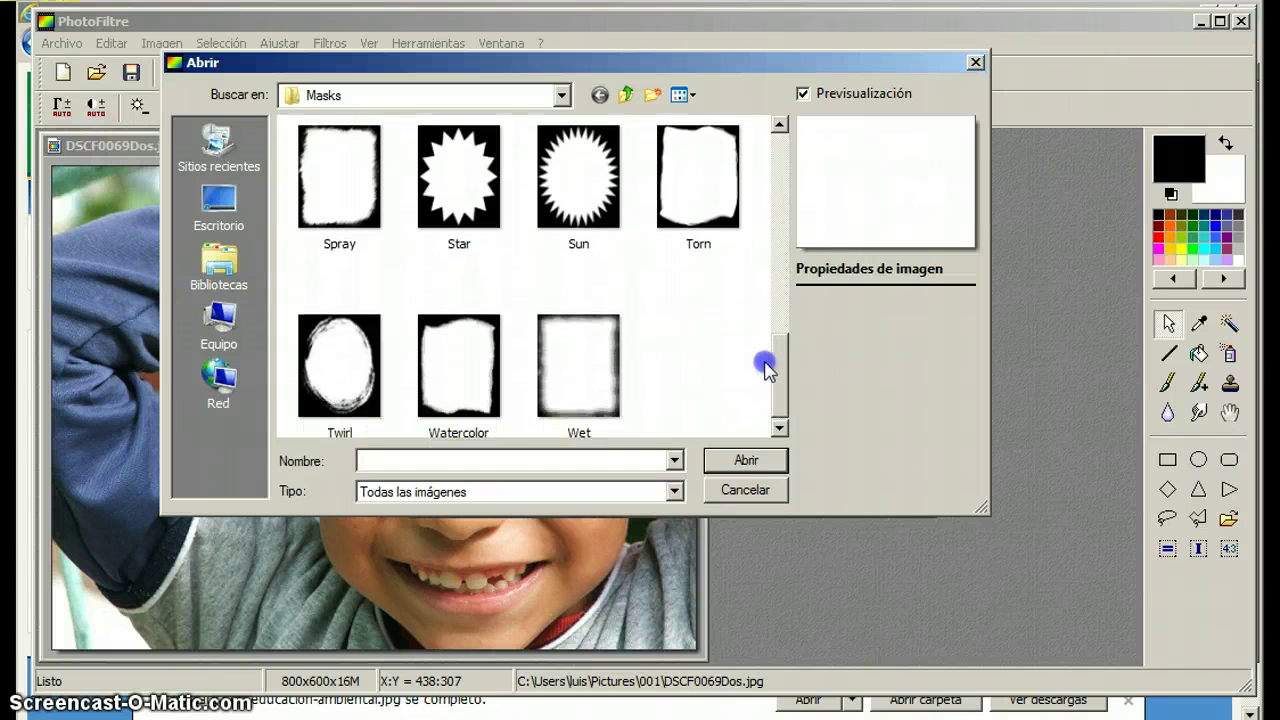
pyautogui.click(590, 193)
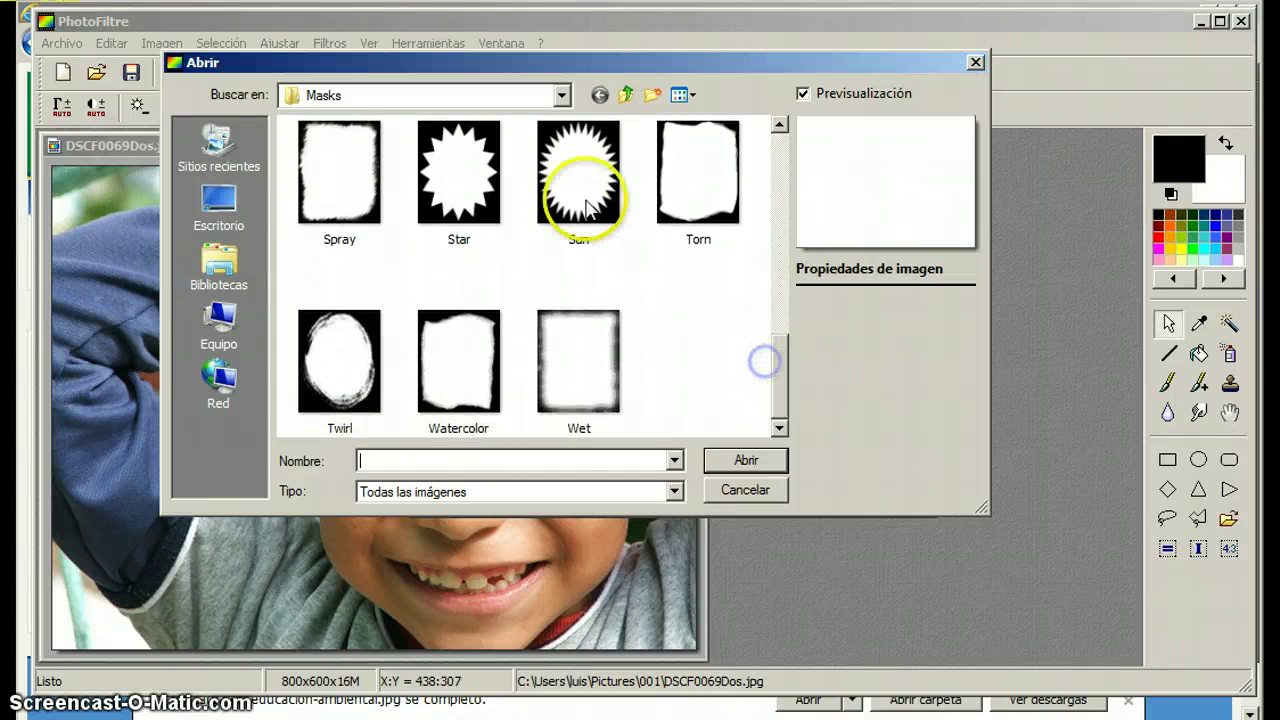
pyautogui.click(748, 458)
pyautogui.click(779, 482)
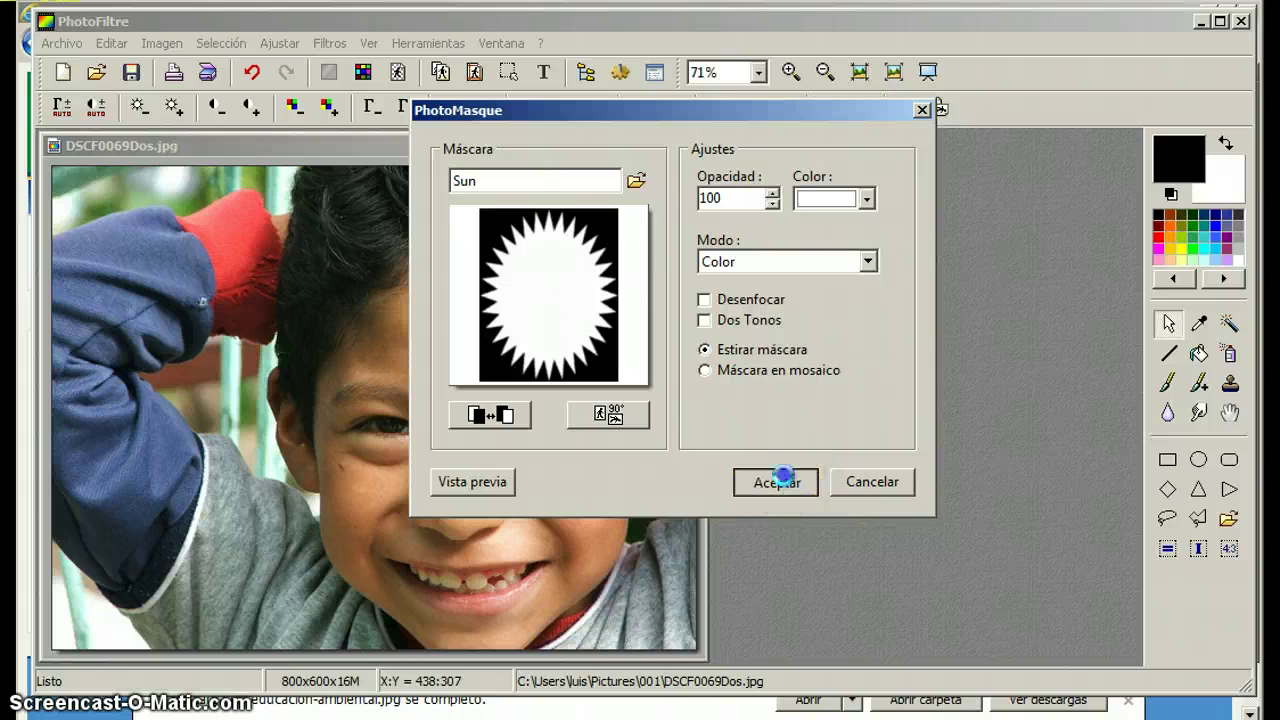